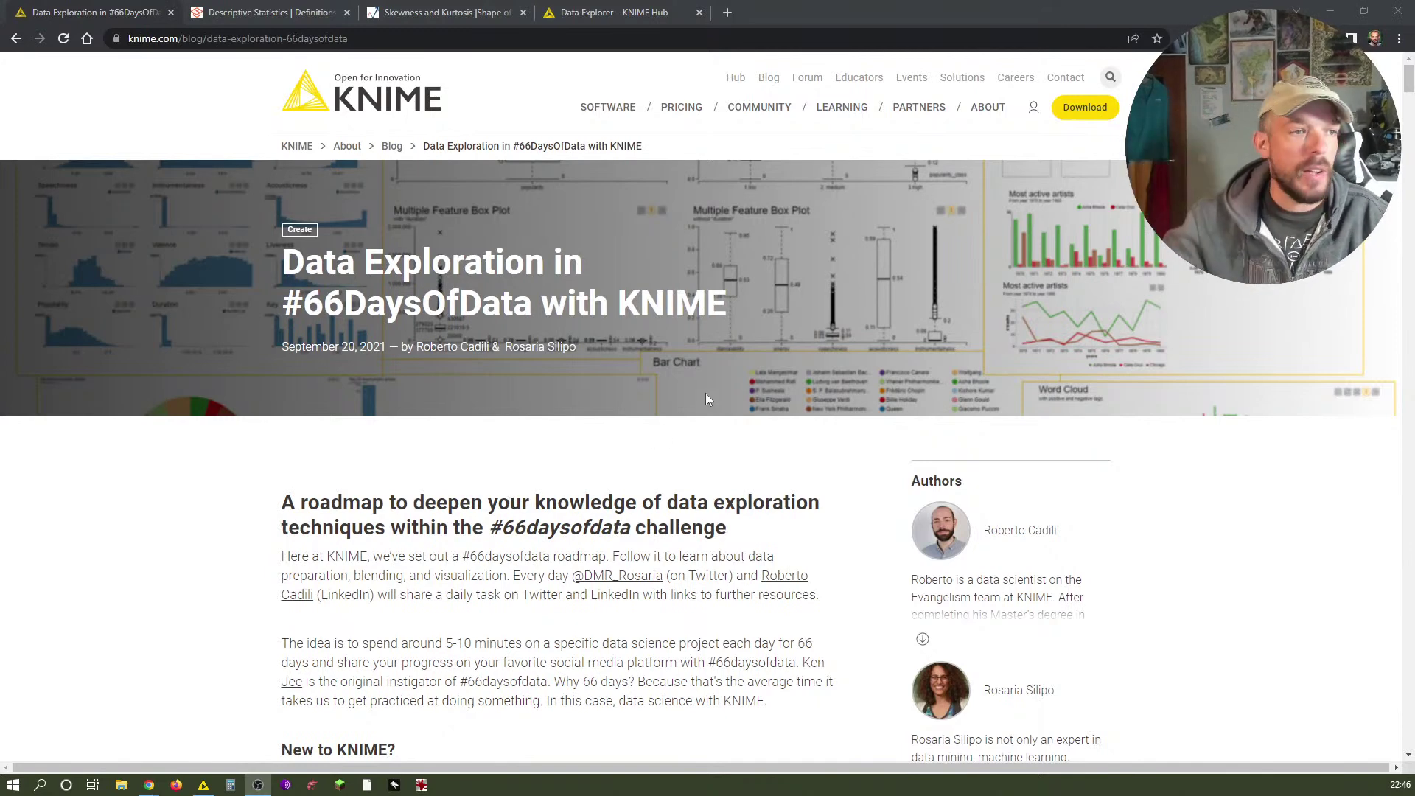
Go to the Descriptive Statistics section of the #66daysofdata roadmap.
scroll(705, 395, down, 20)
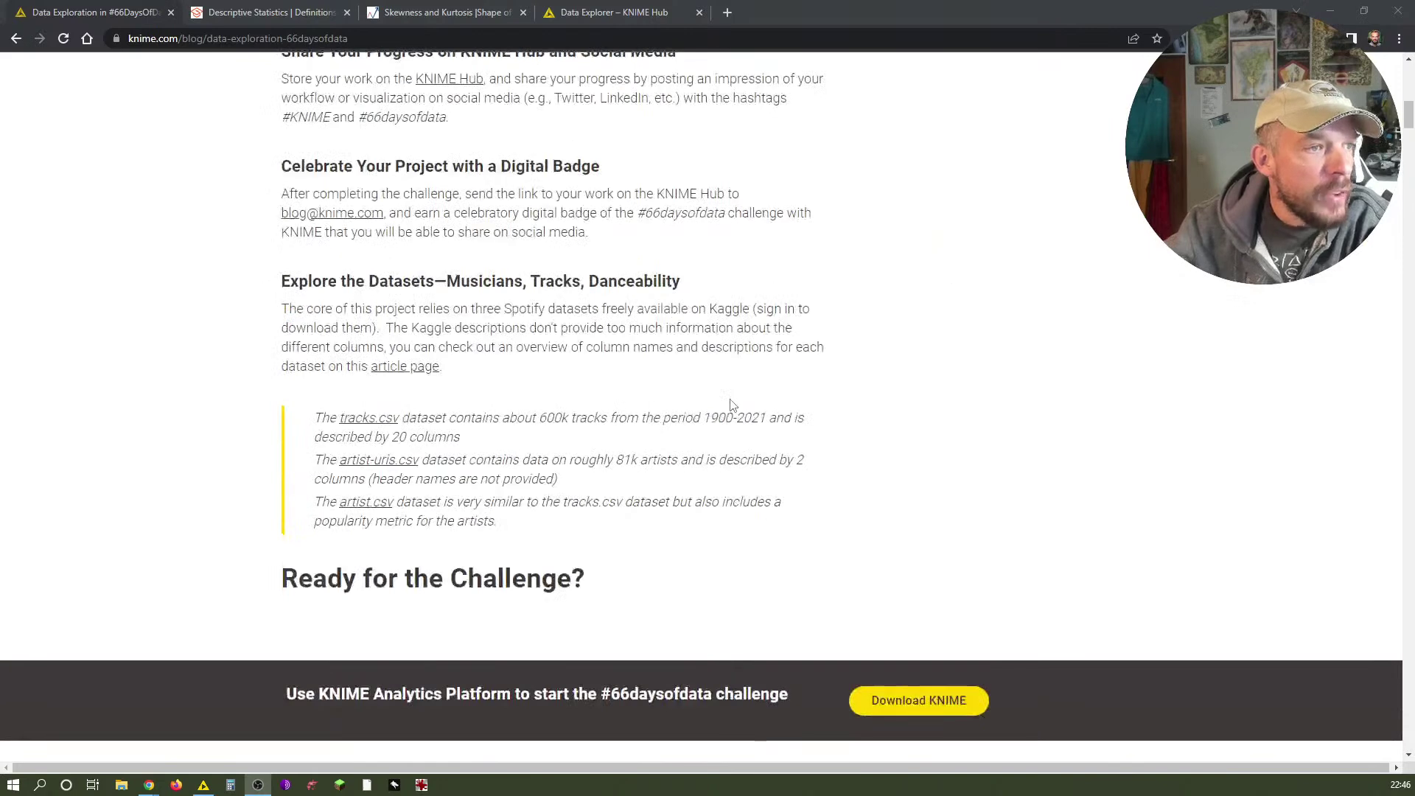
scroll(737, 411, down, 2)
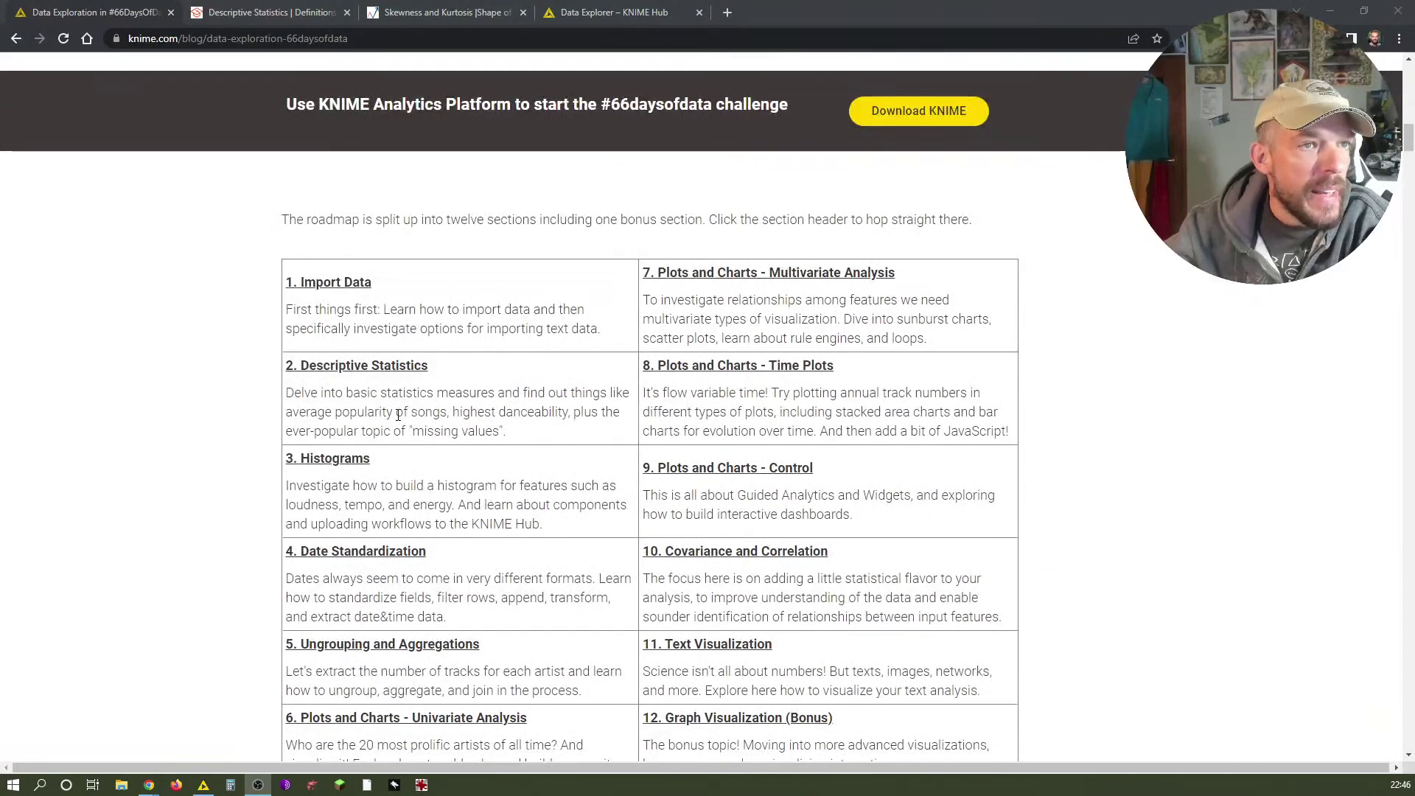
click(386, 373)
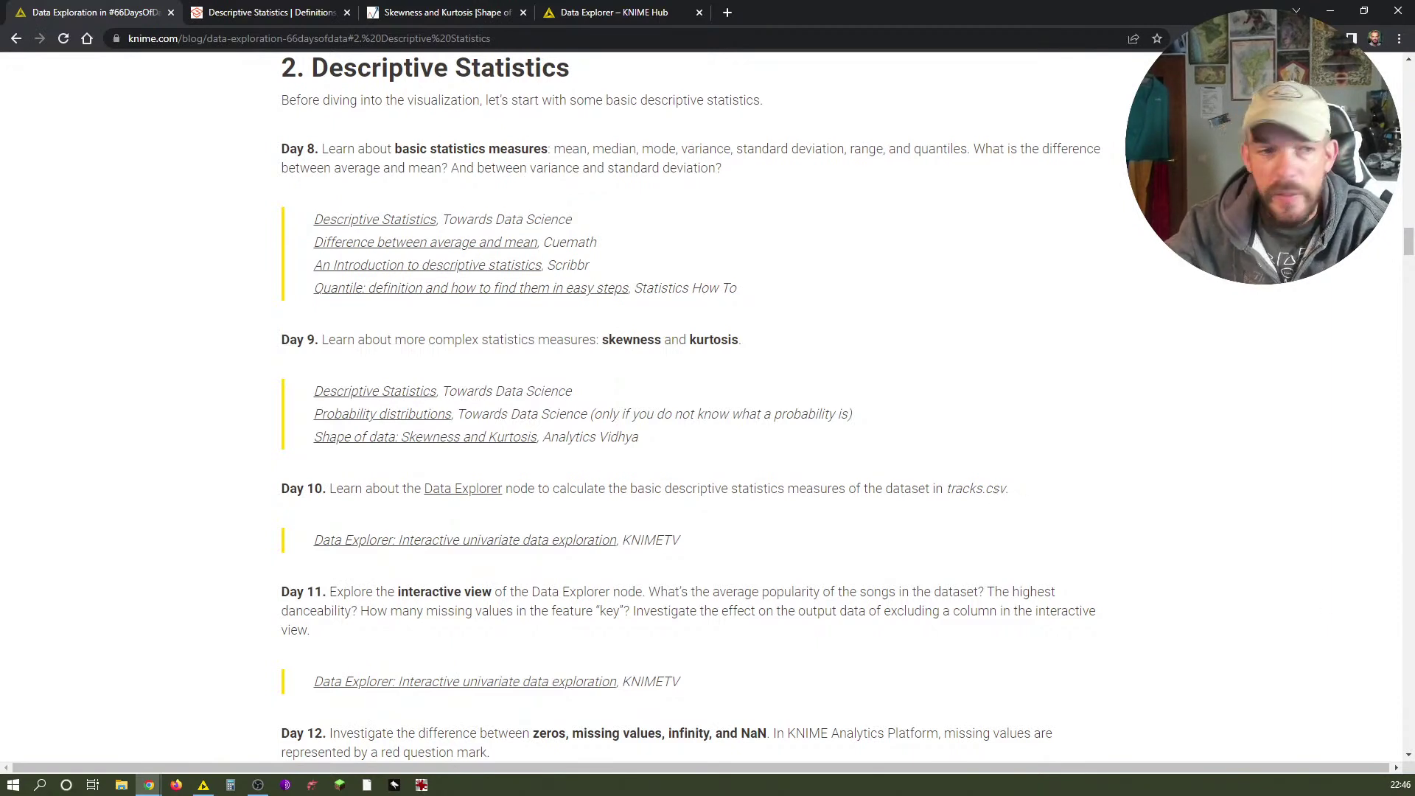
Switch to KNIME Analytics Platform, close the welcome page to work in the day10 workflow, and clear the console.
key(alt+Tab)
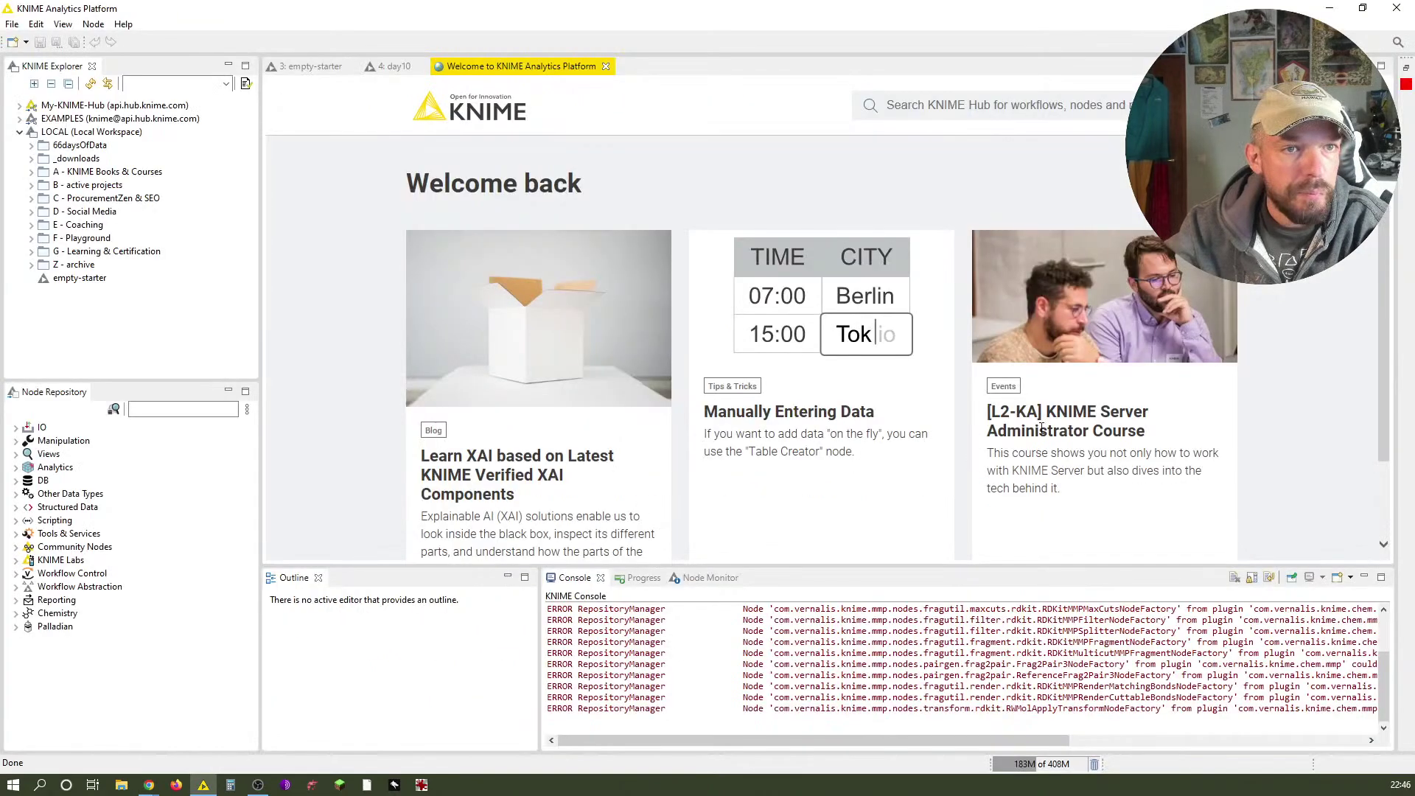
click(607, 68)
click(398, 66)
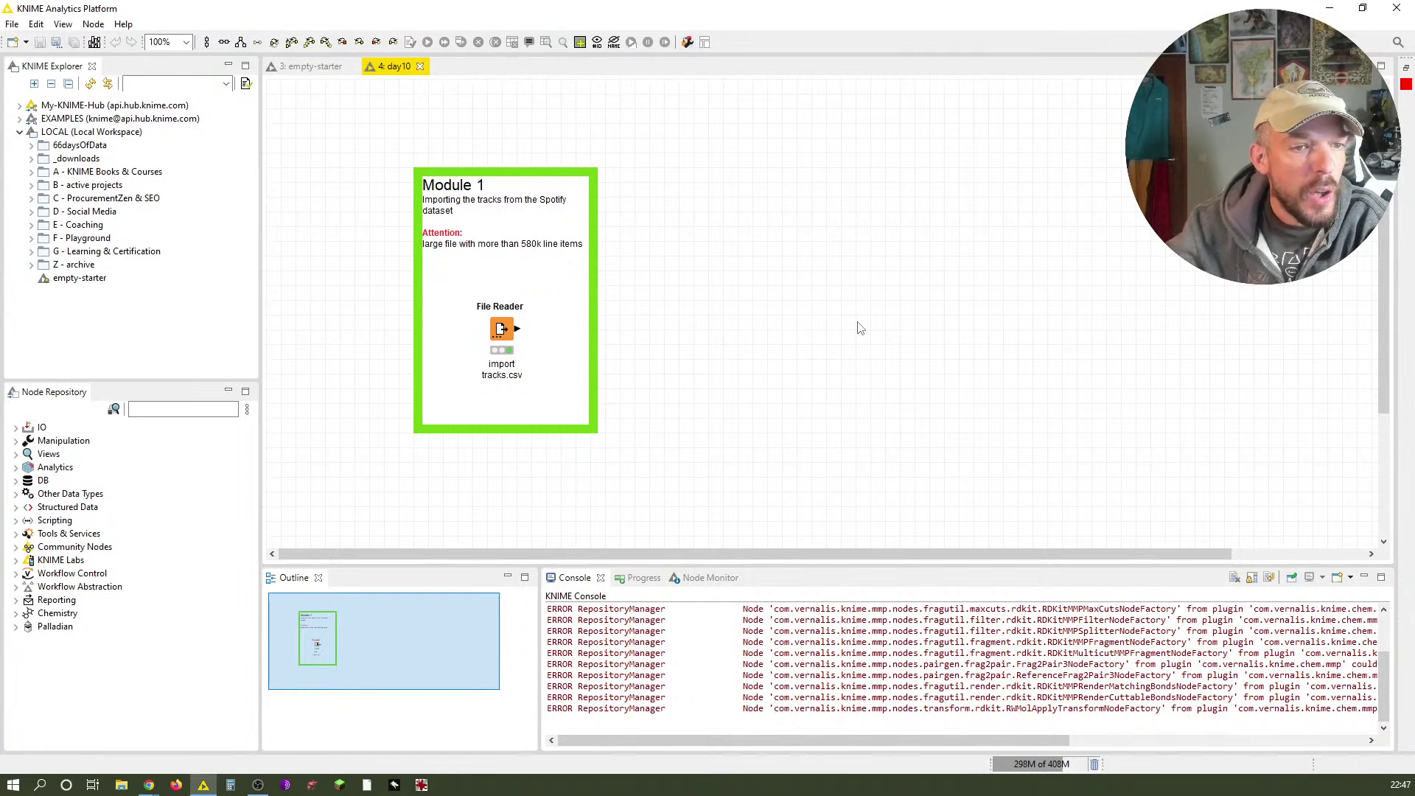
click(1235, 577)
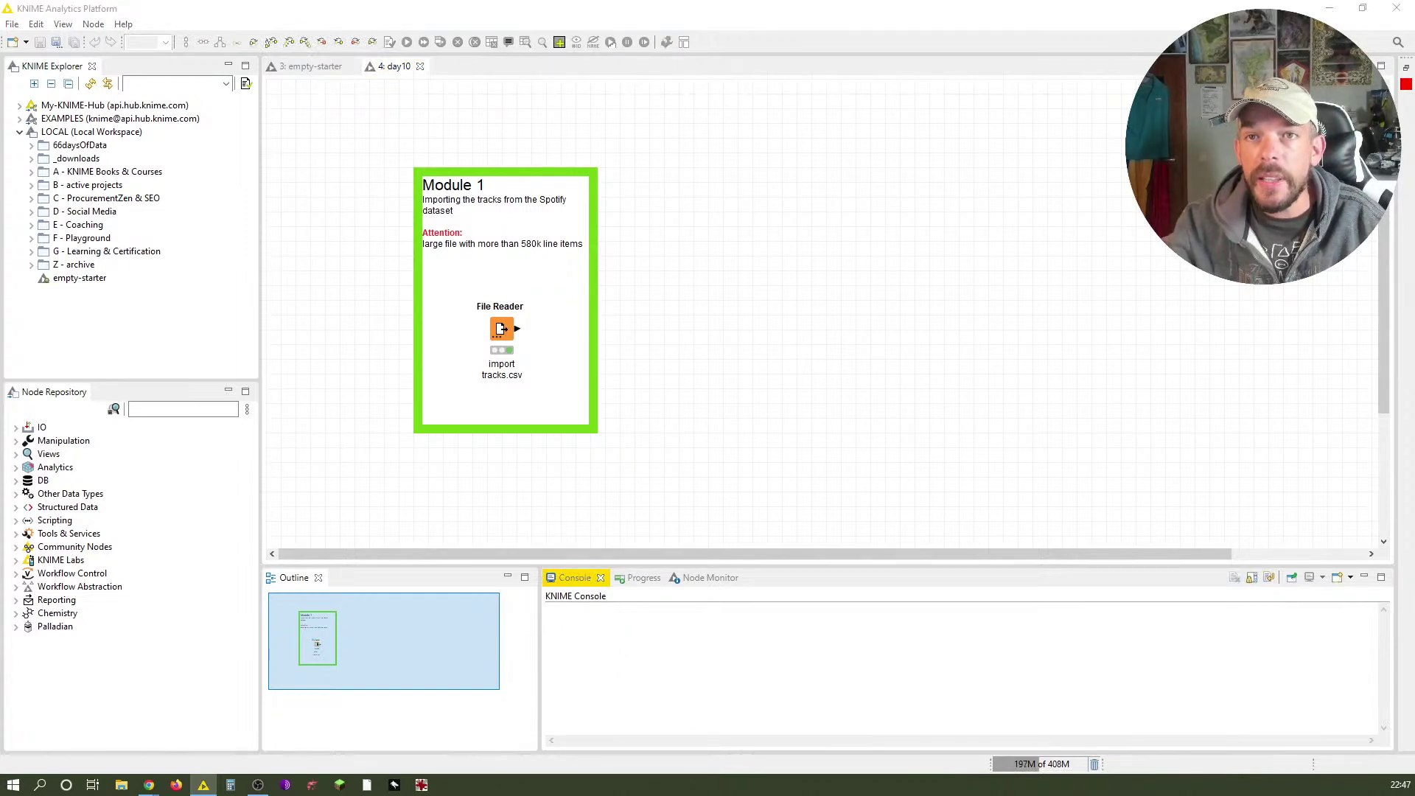
Switch to the browser and review the Data Explorer node's description and ports on KNIME Hub.
key(alt+Tab)
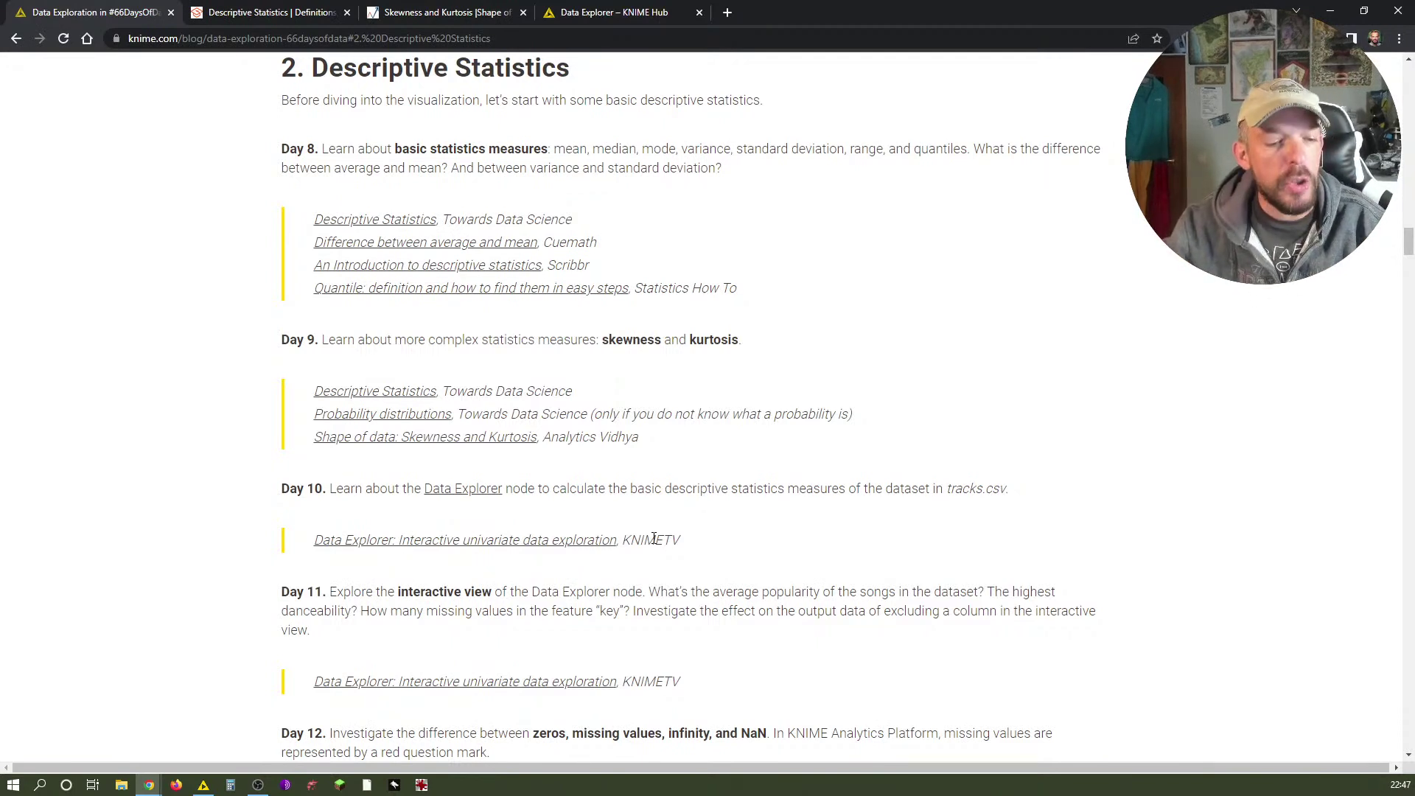
click(612, 12)
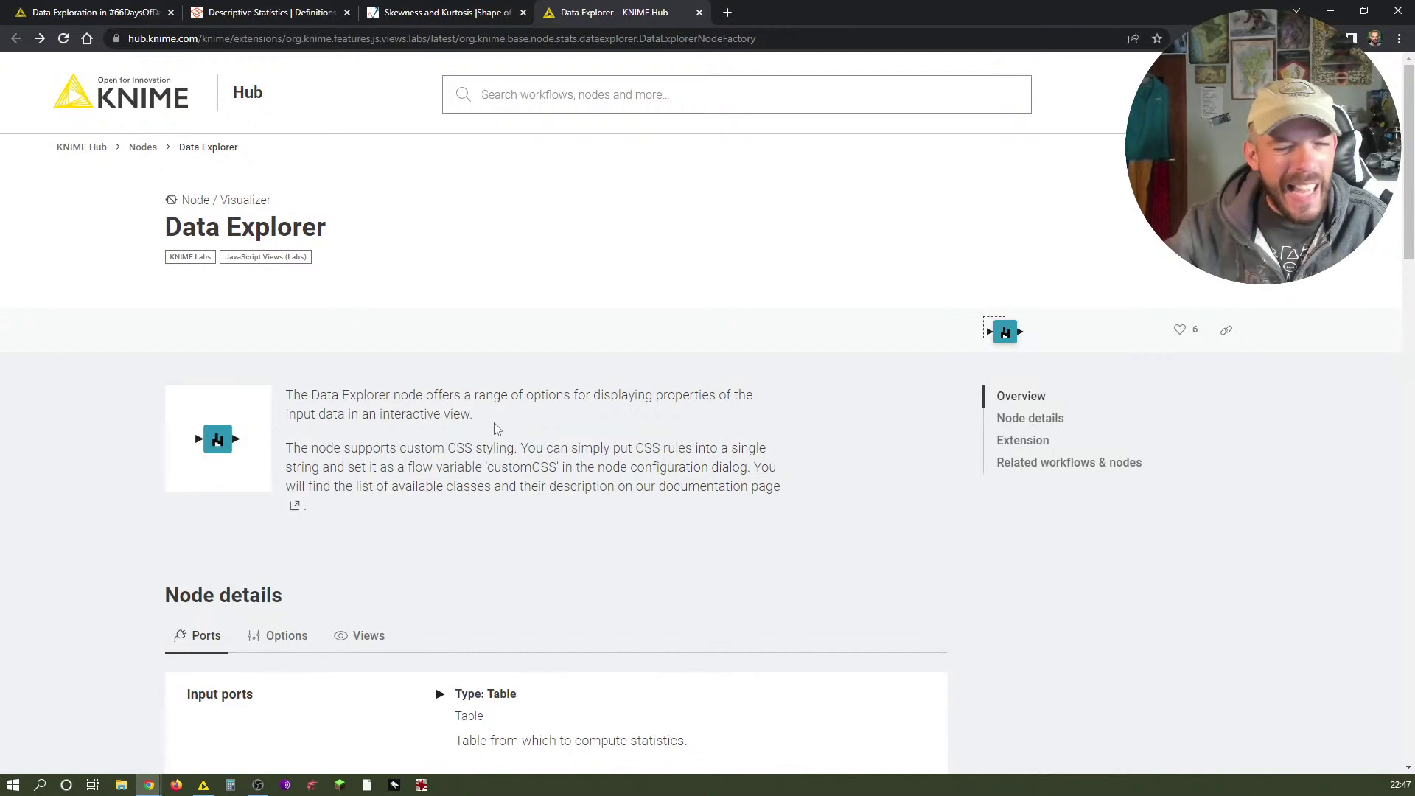
scroll(576, 470, down, 8)
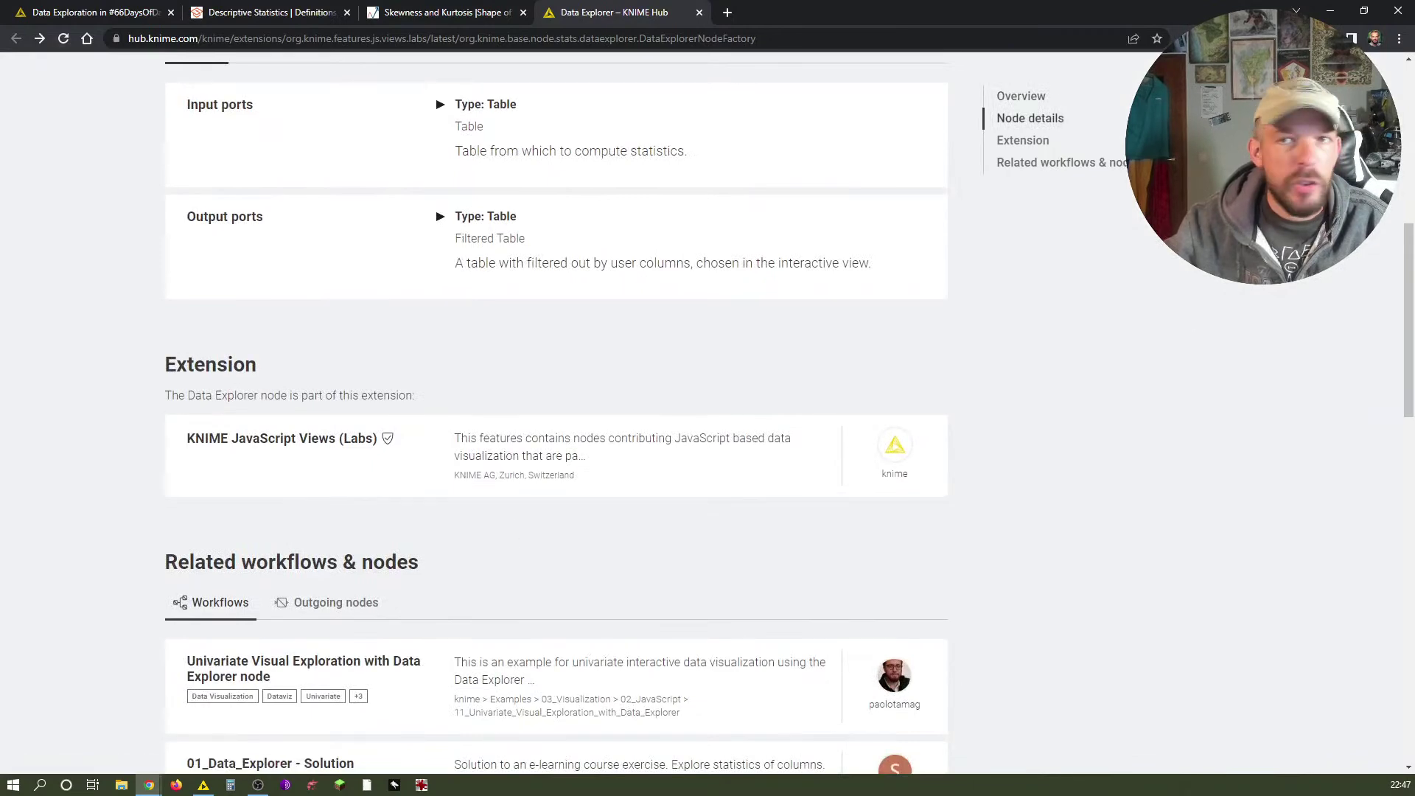
Switch to KNIME Analytics Platform and search the node repository for "data explorer".
click(203, 784)
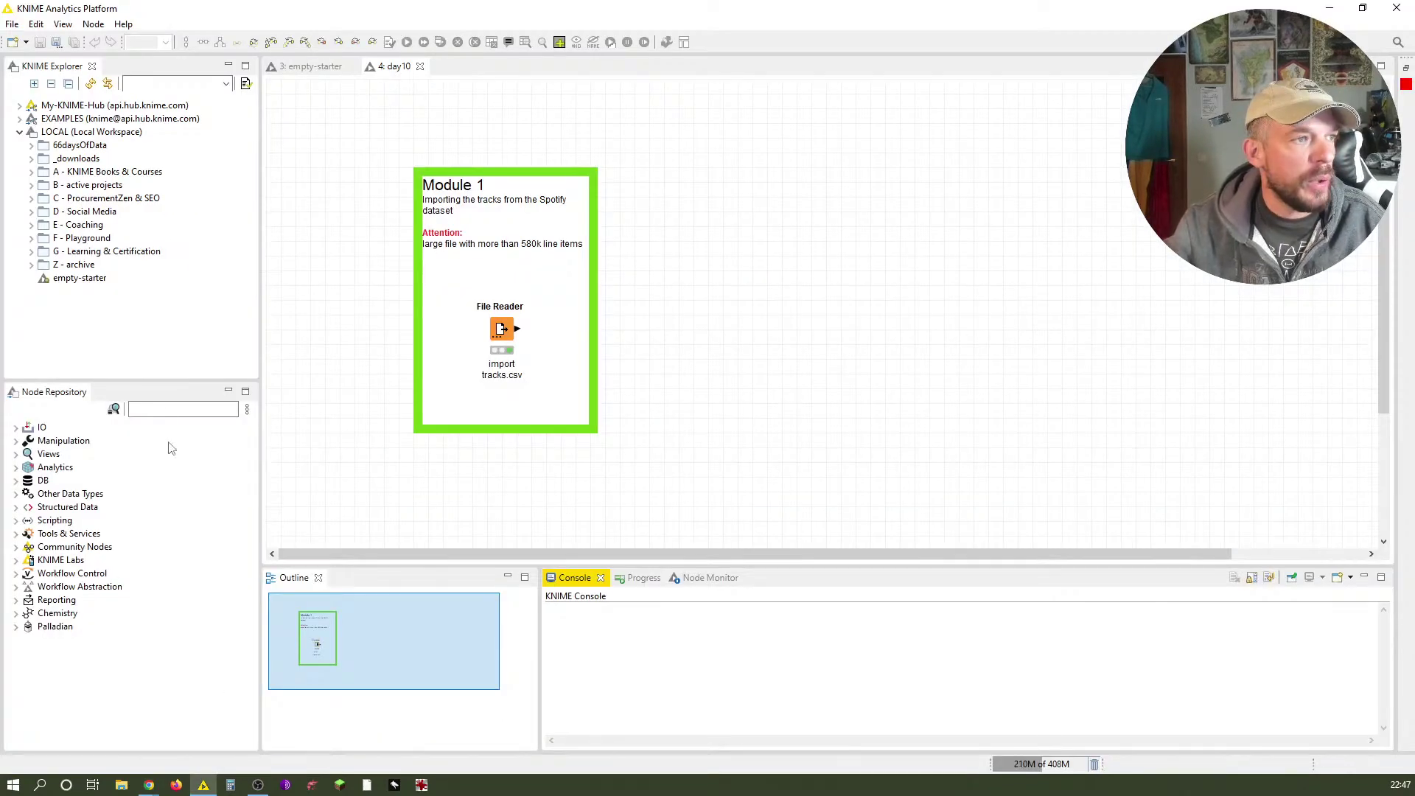
click(168, 412)
text(data explorer)
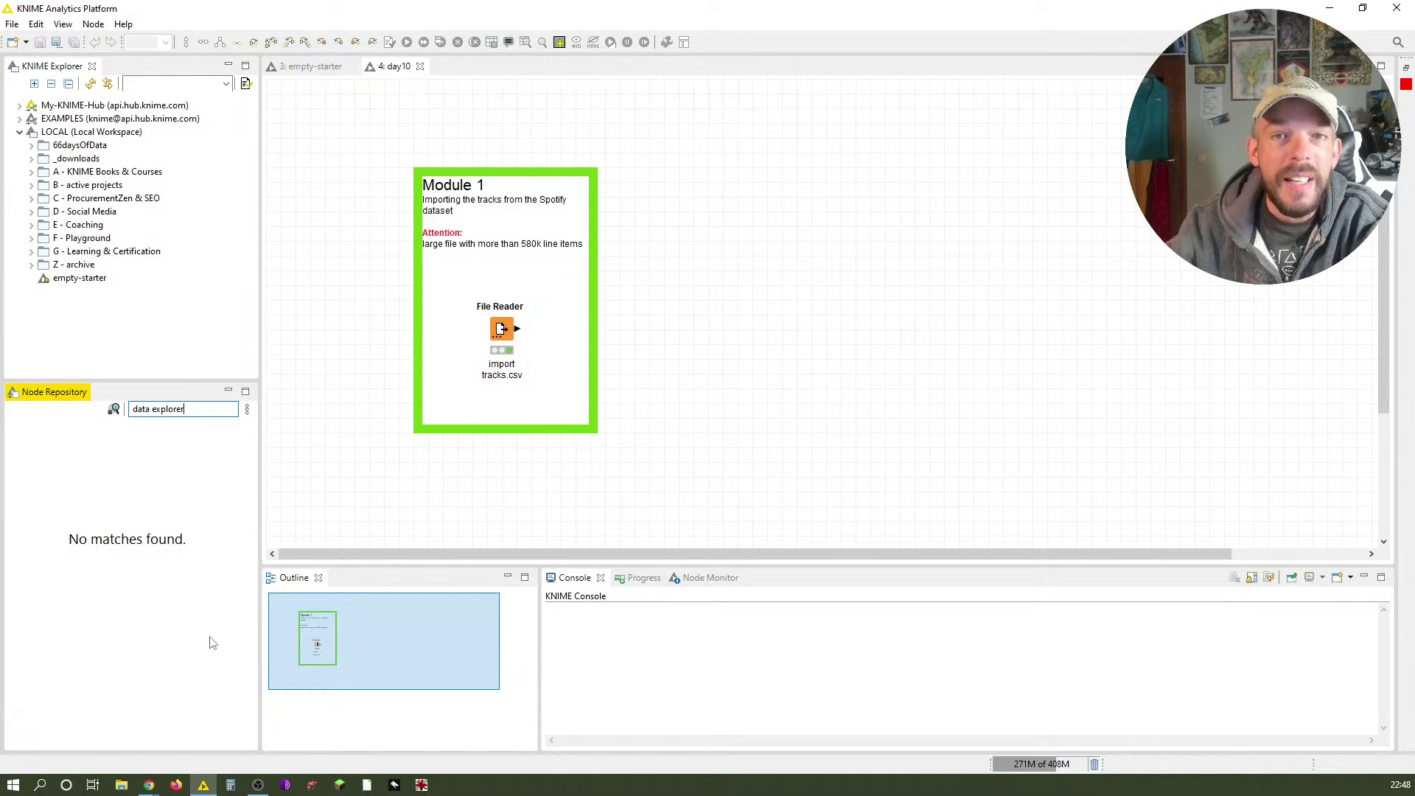
Return to the Data Explorer page in the browser and check which extension the node belongs to.
click(149, 784)
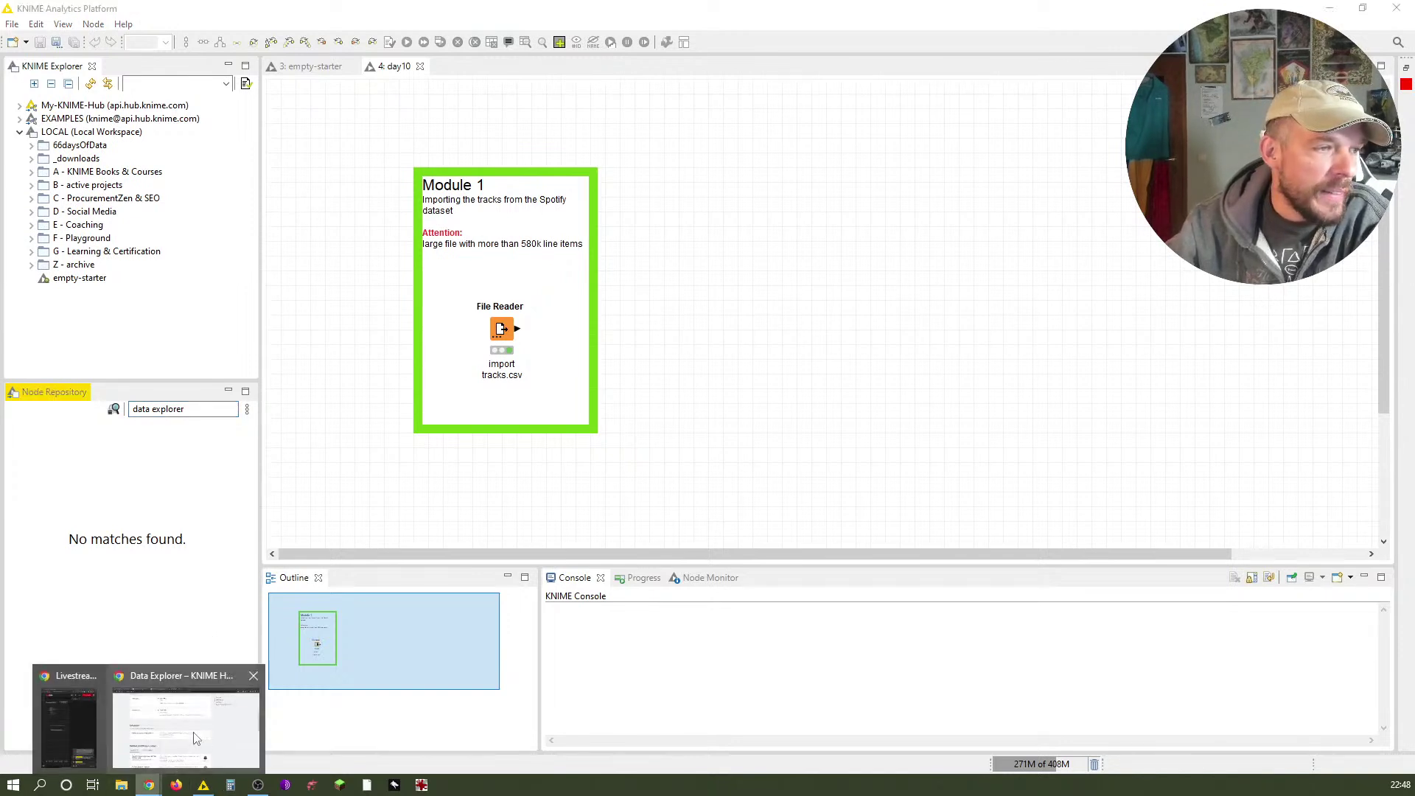
click(196, 748)
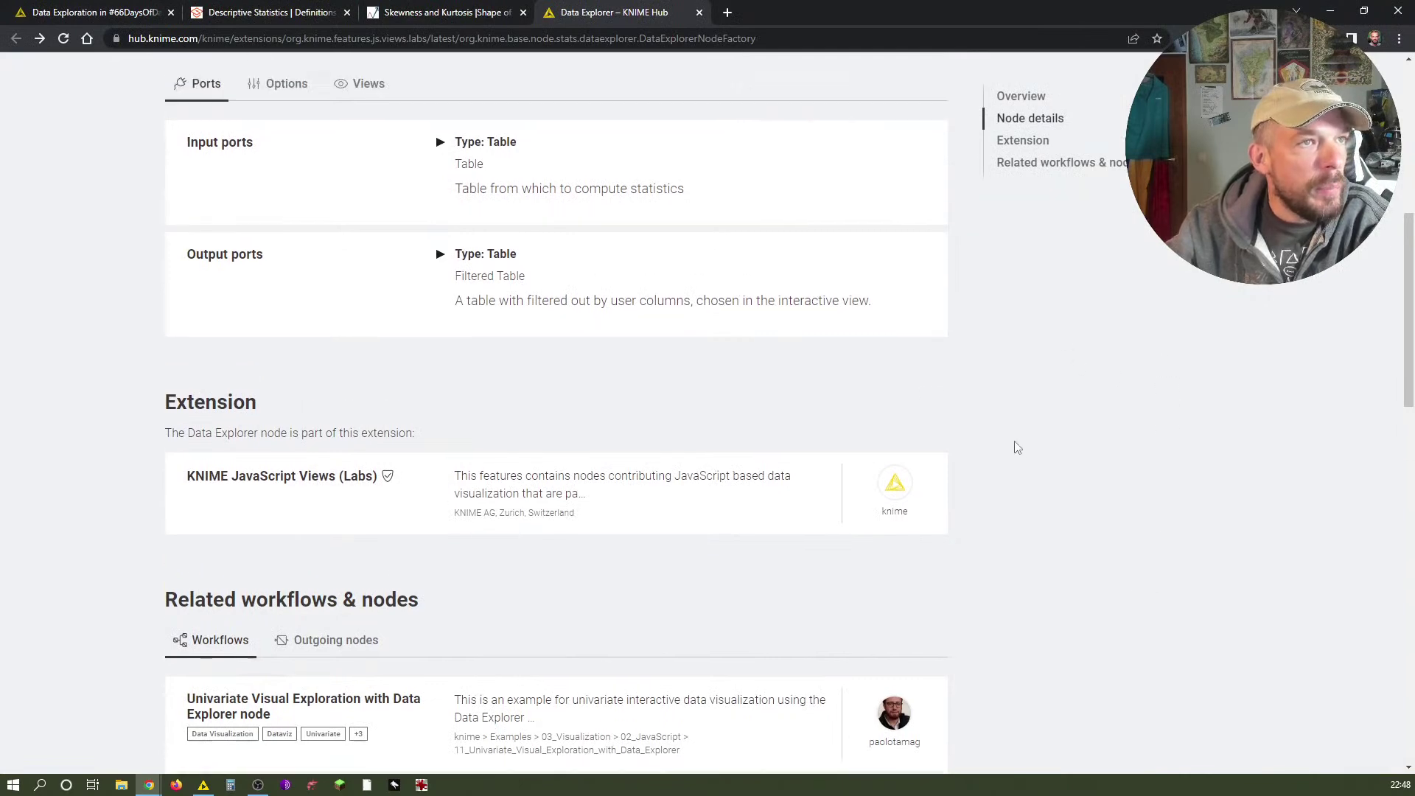
scroll(1017, 447, up, 8)
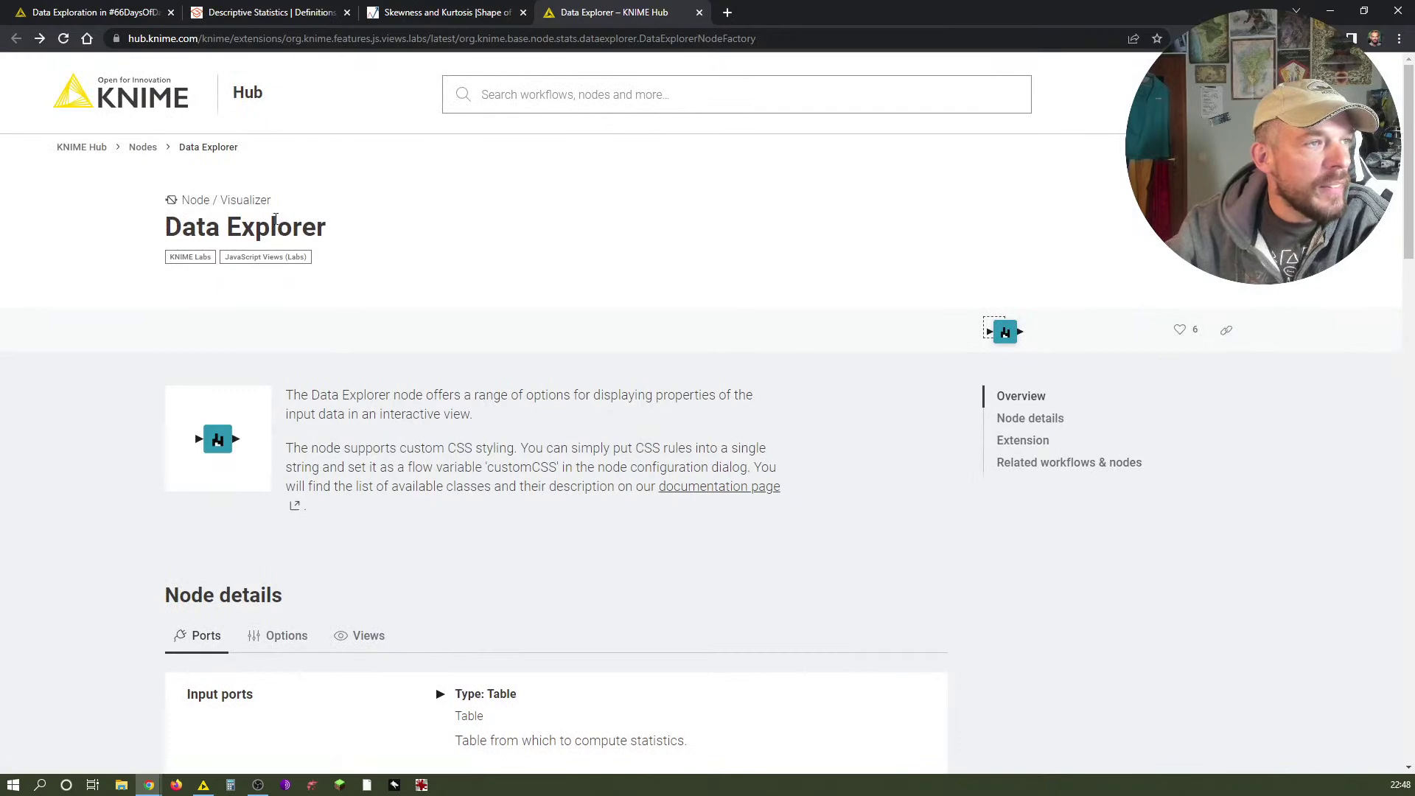
scroll(679, 482, down, 7)
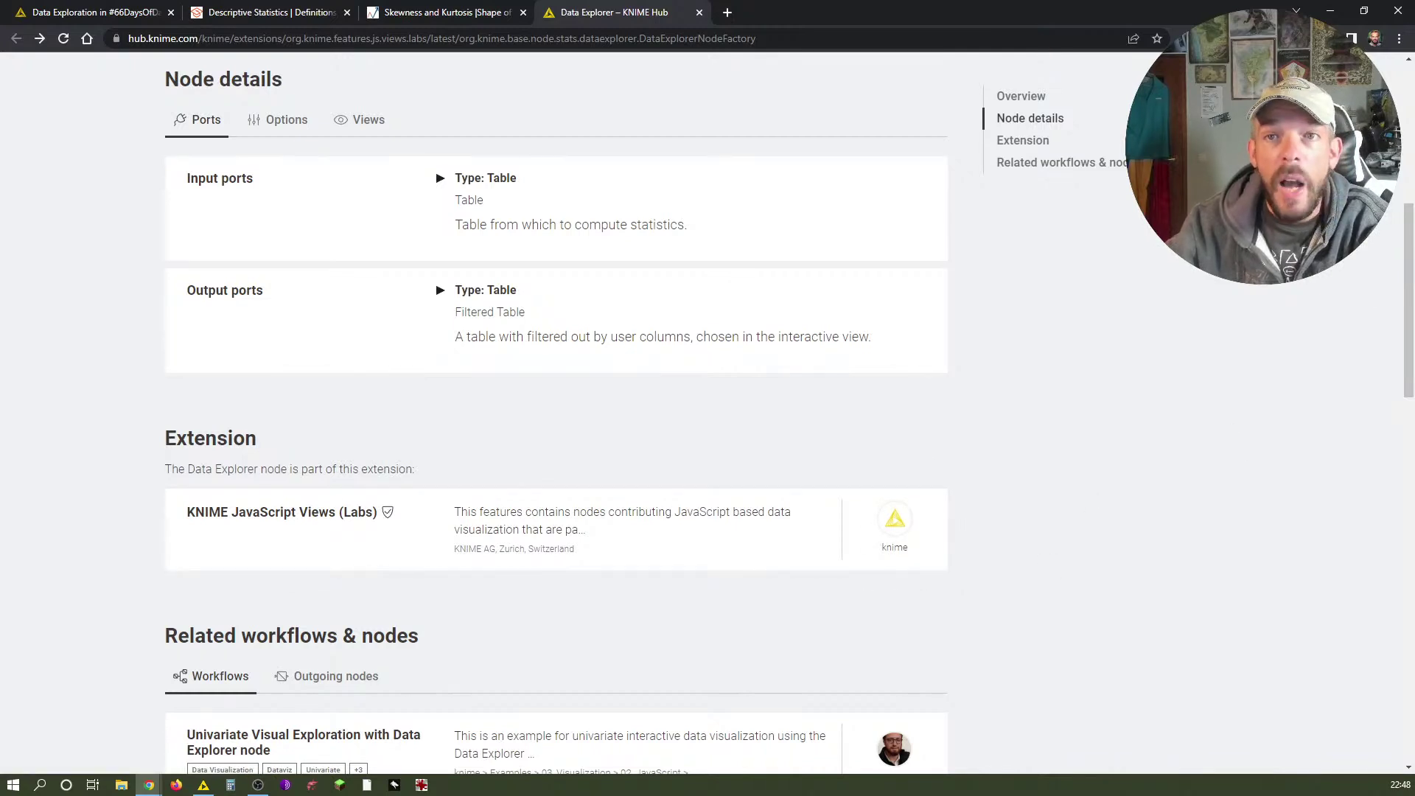
Switch to KNIME Analytics Platform and search the installable extensions for "knime javascript views".
key(alt+Tab)
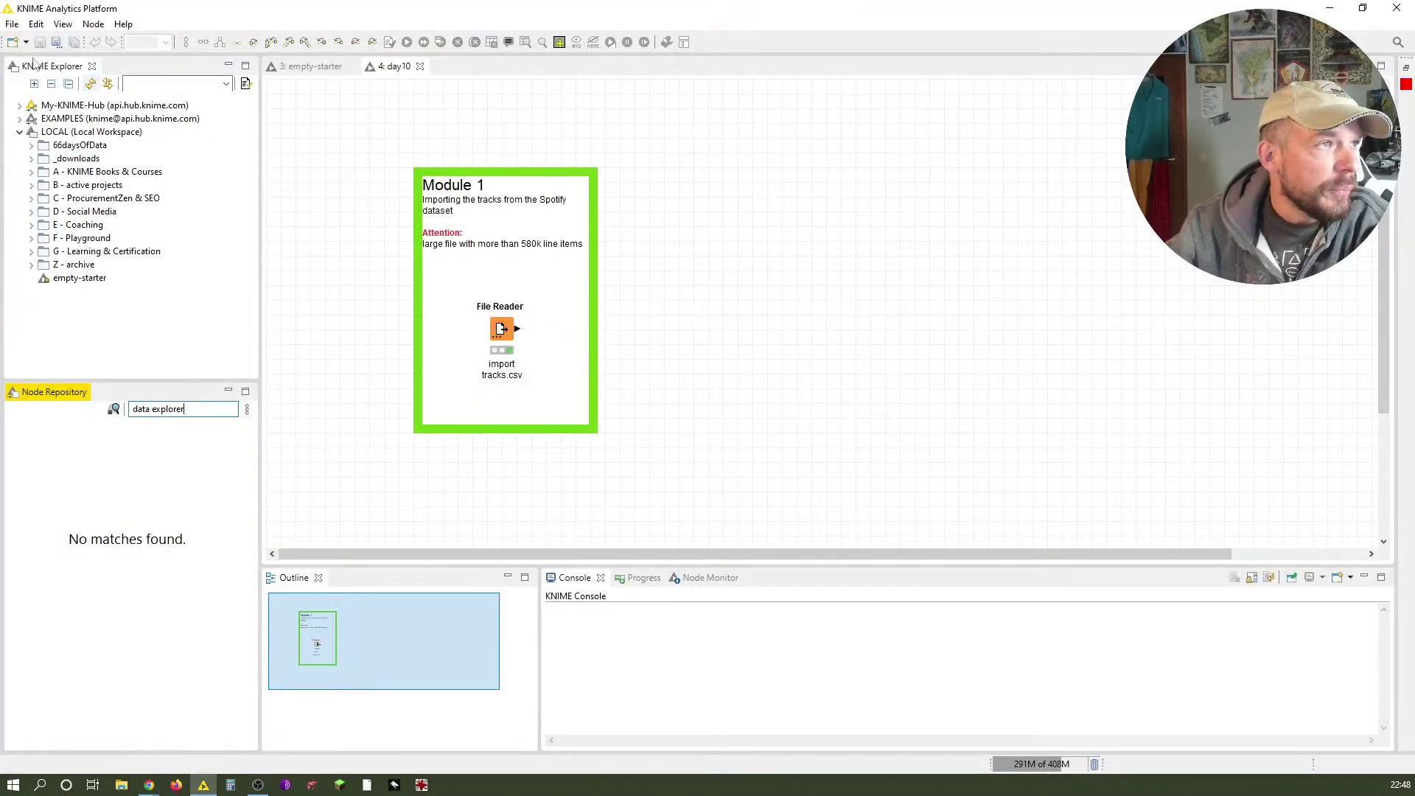
click(11, 24)
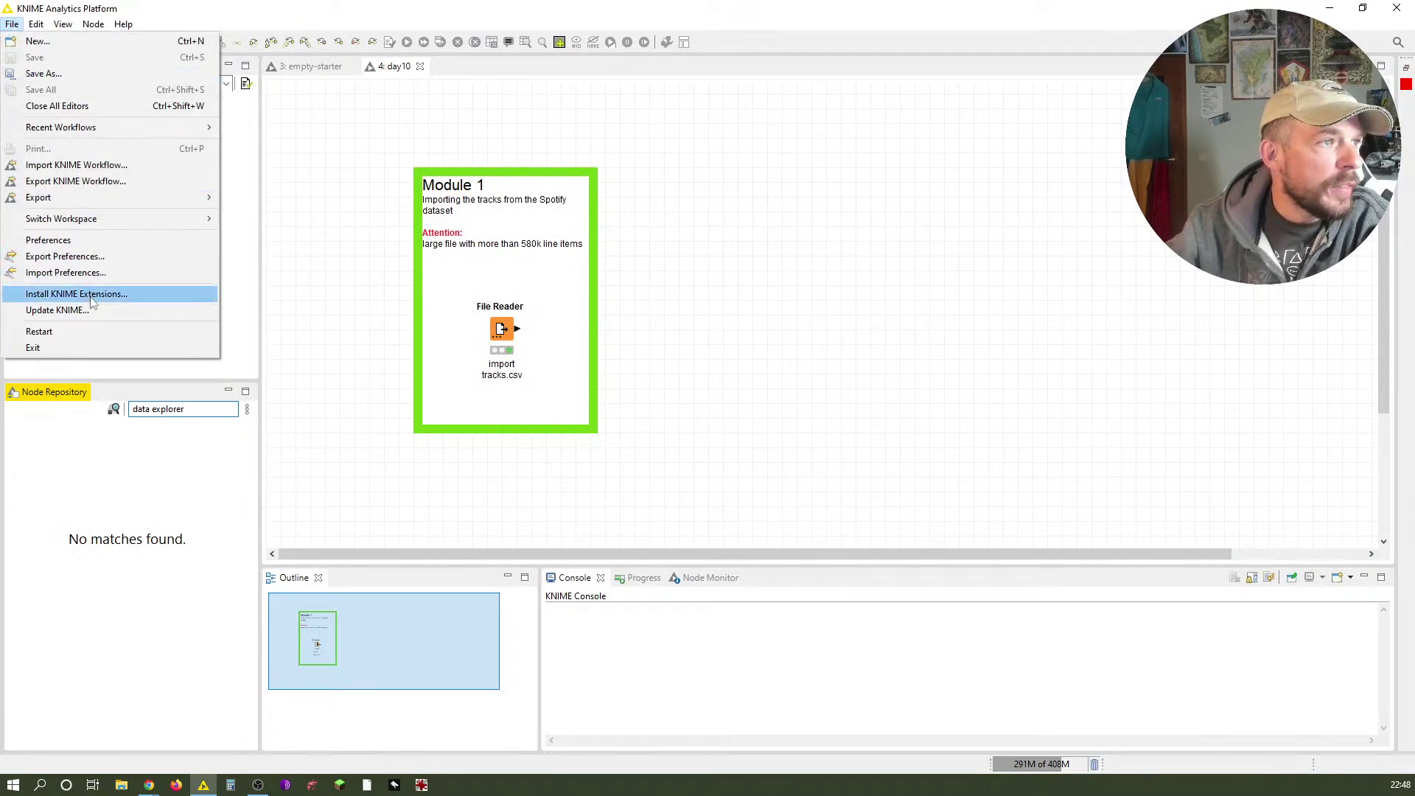
click(91, 294)
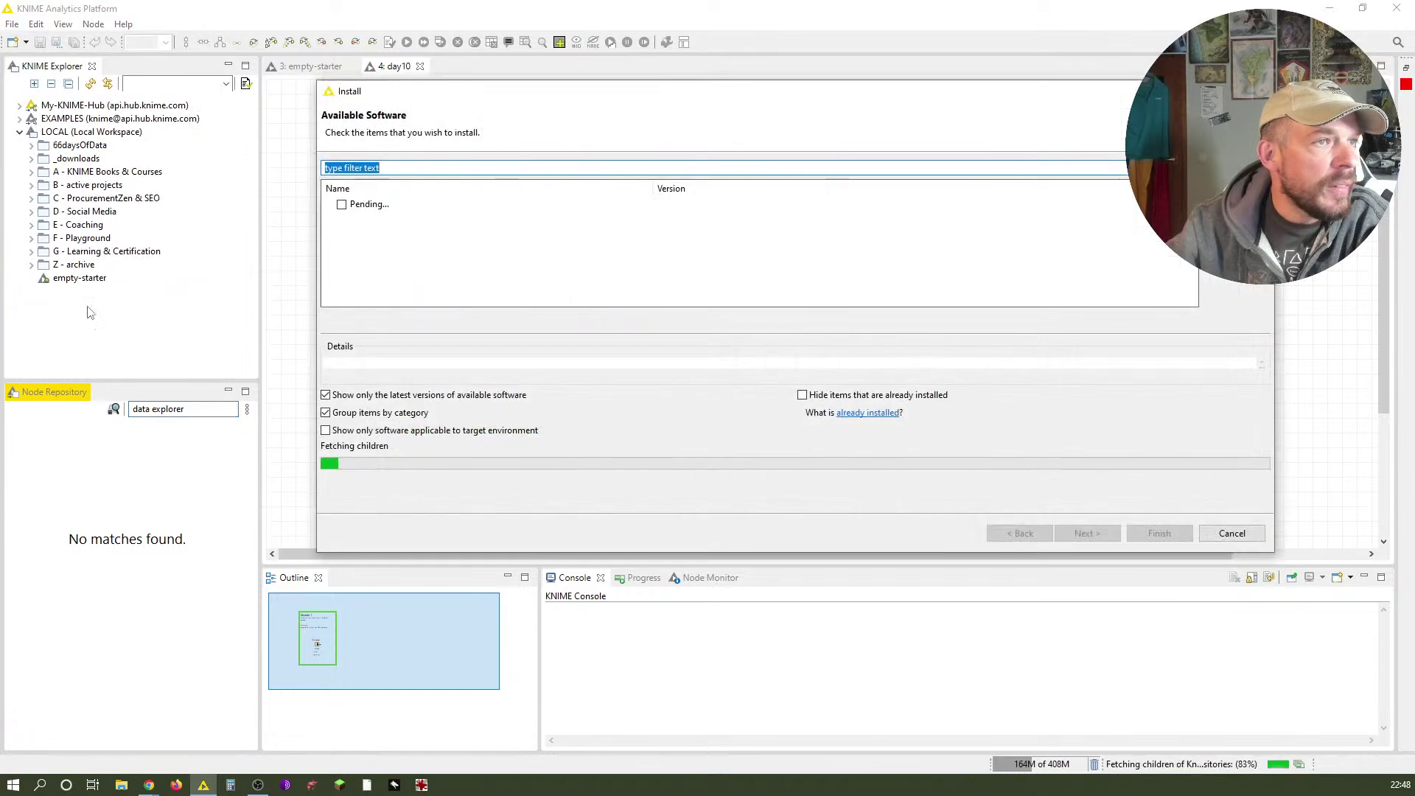
text(knime)
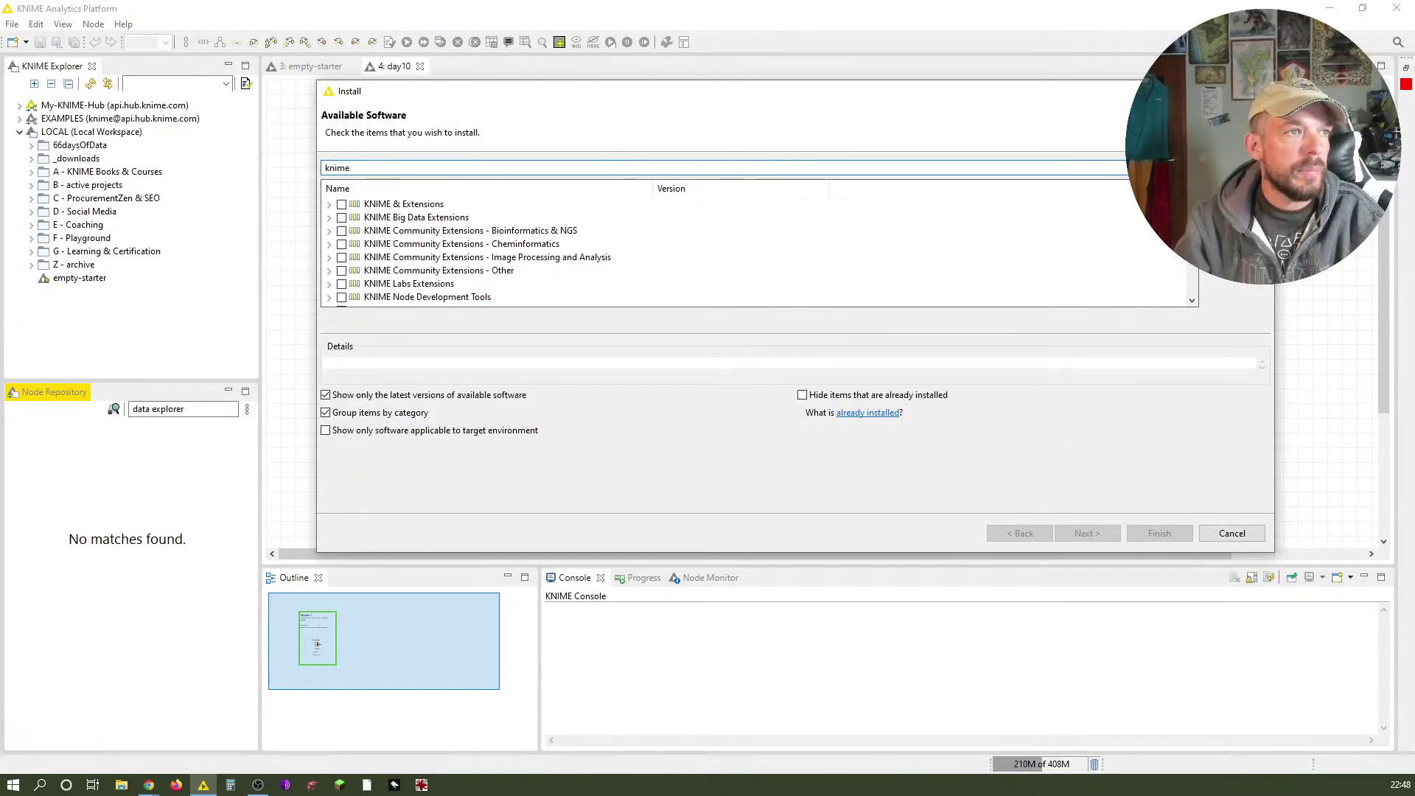
text( javascript views)
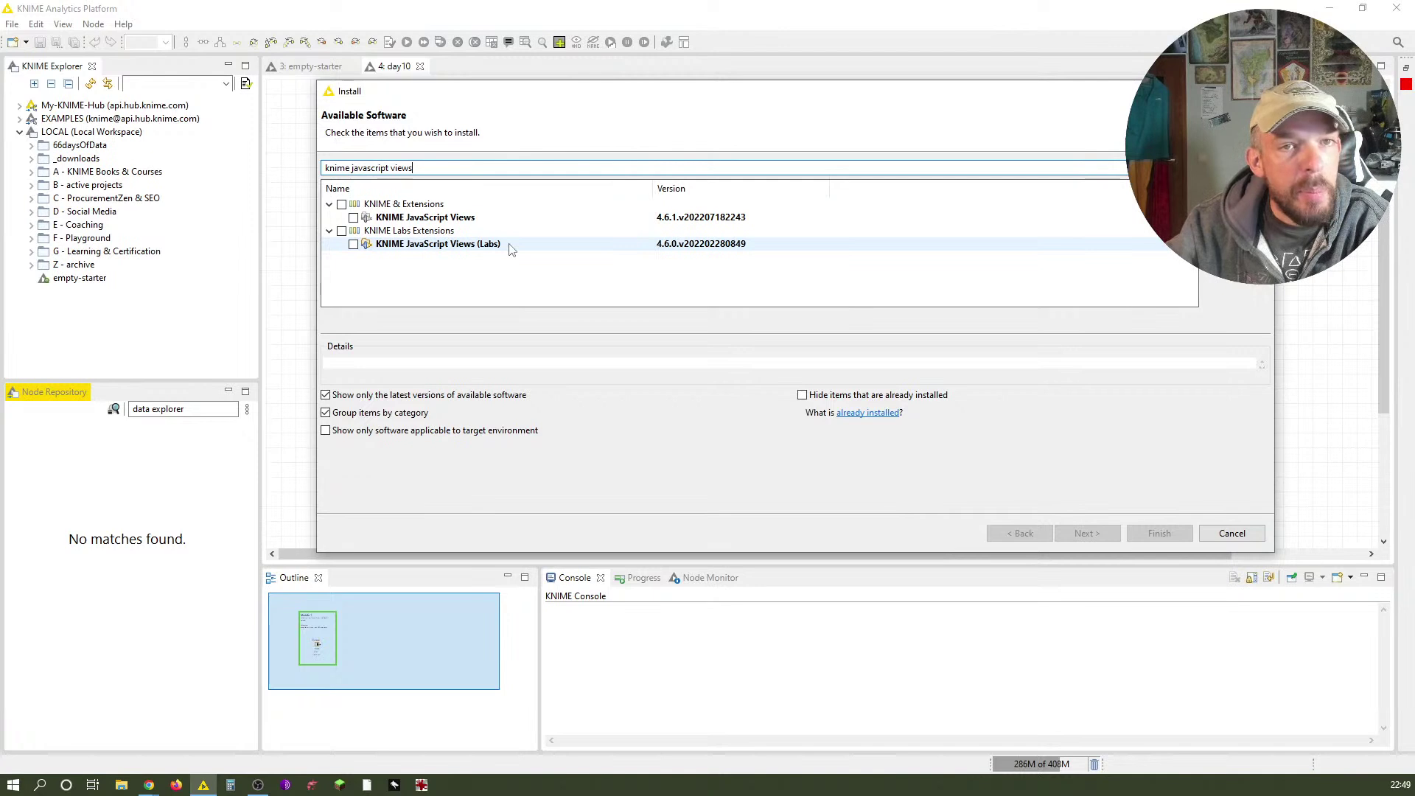
Install the KNIME JavaScript Views (Labs) extension, accepting its license terms, and restart the platform.
click(354, 245)
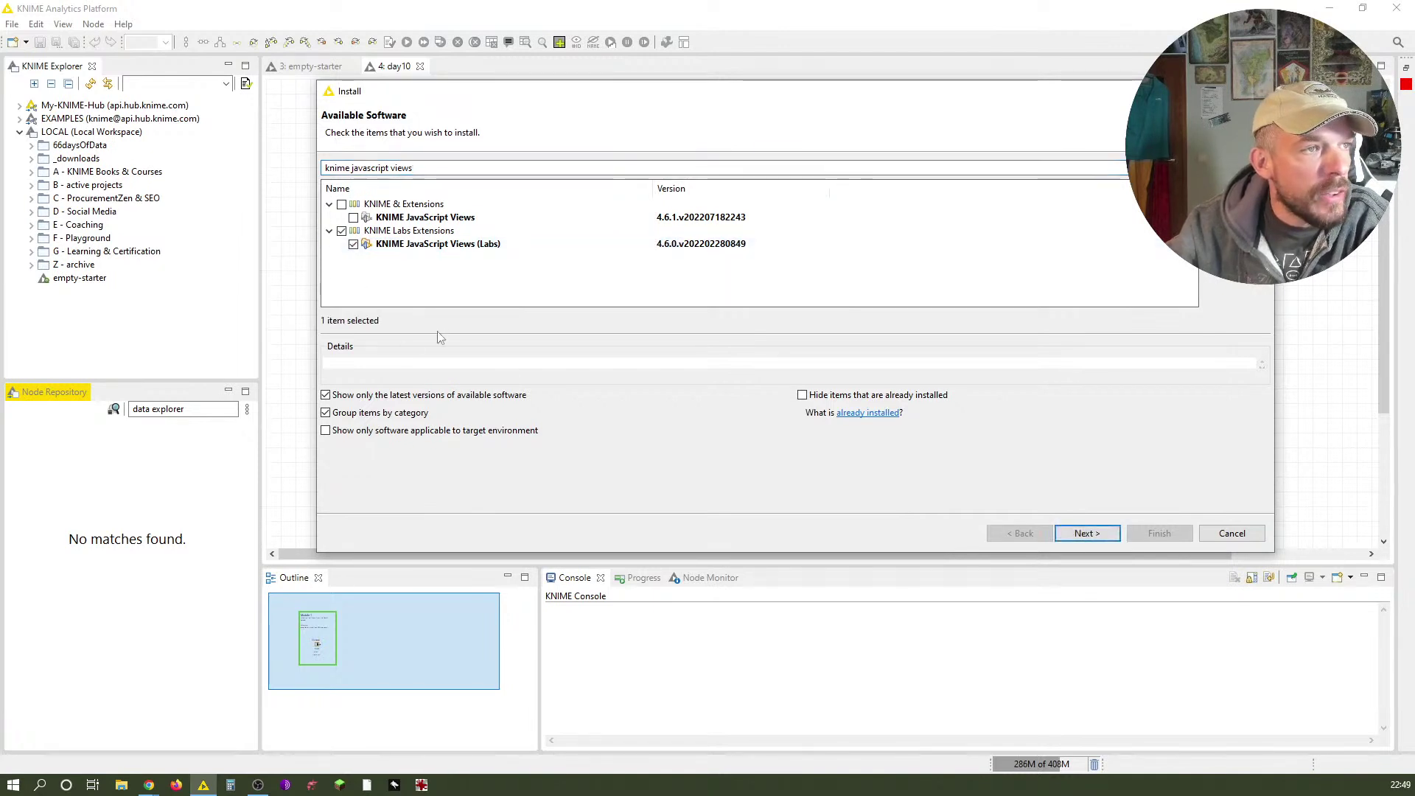
click(1084, 533)
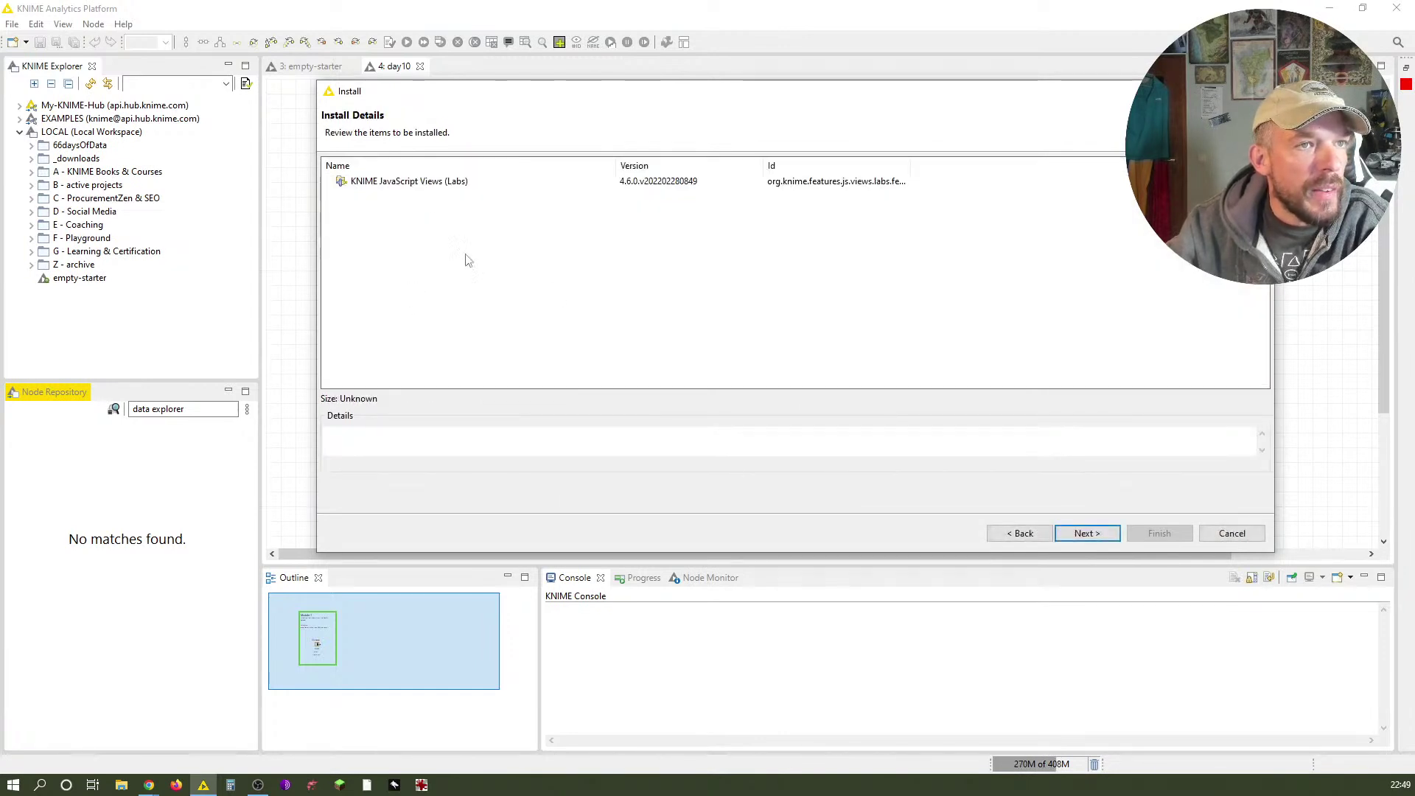
click(1097, 534)
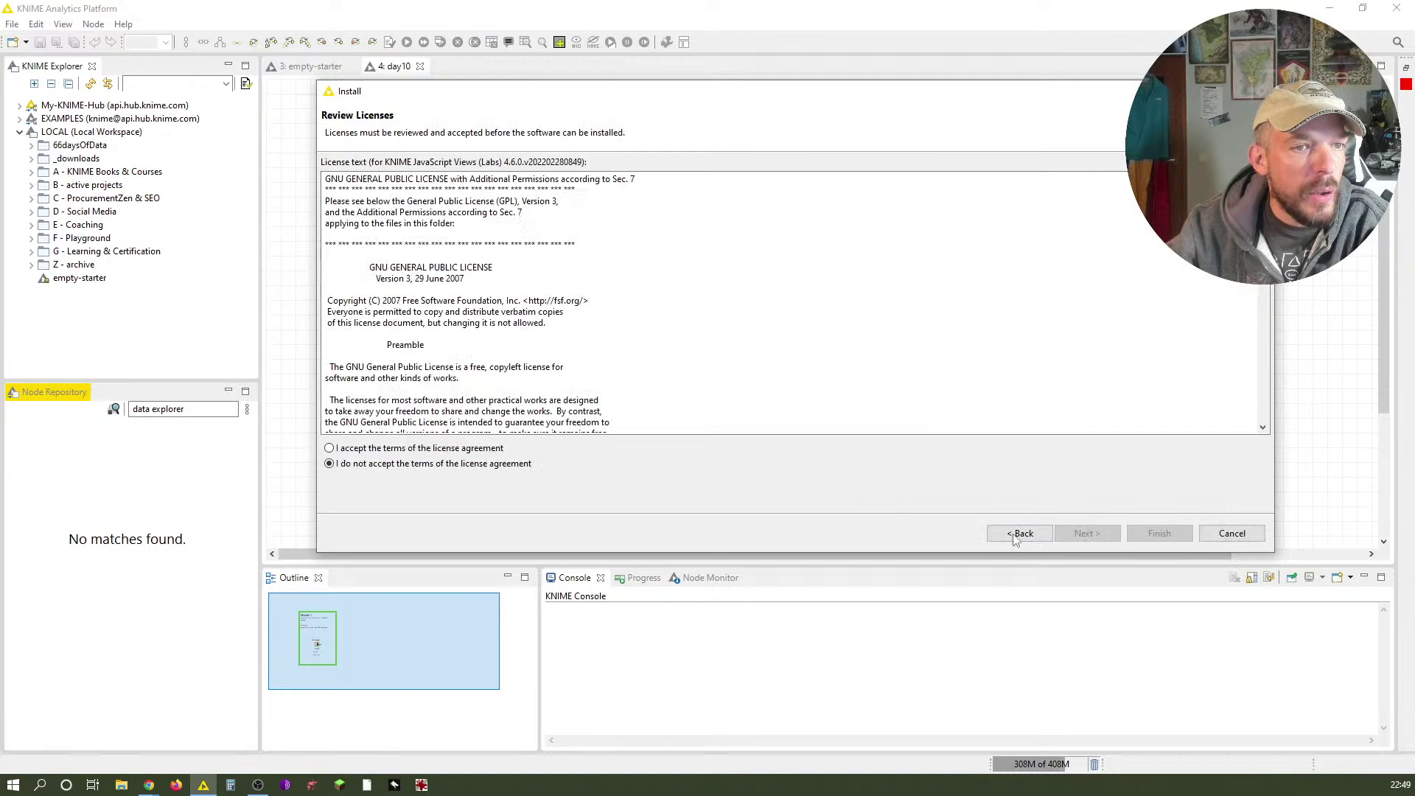
click(432, 450)
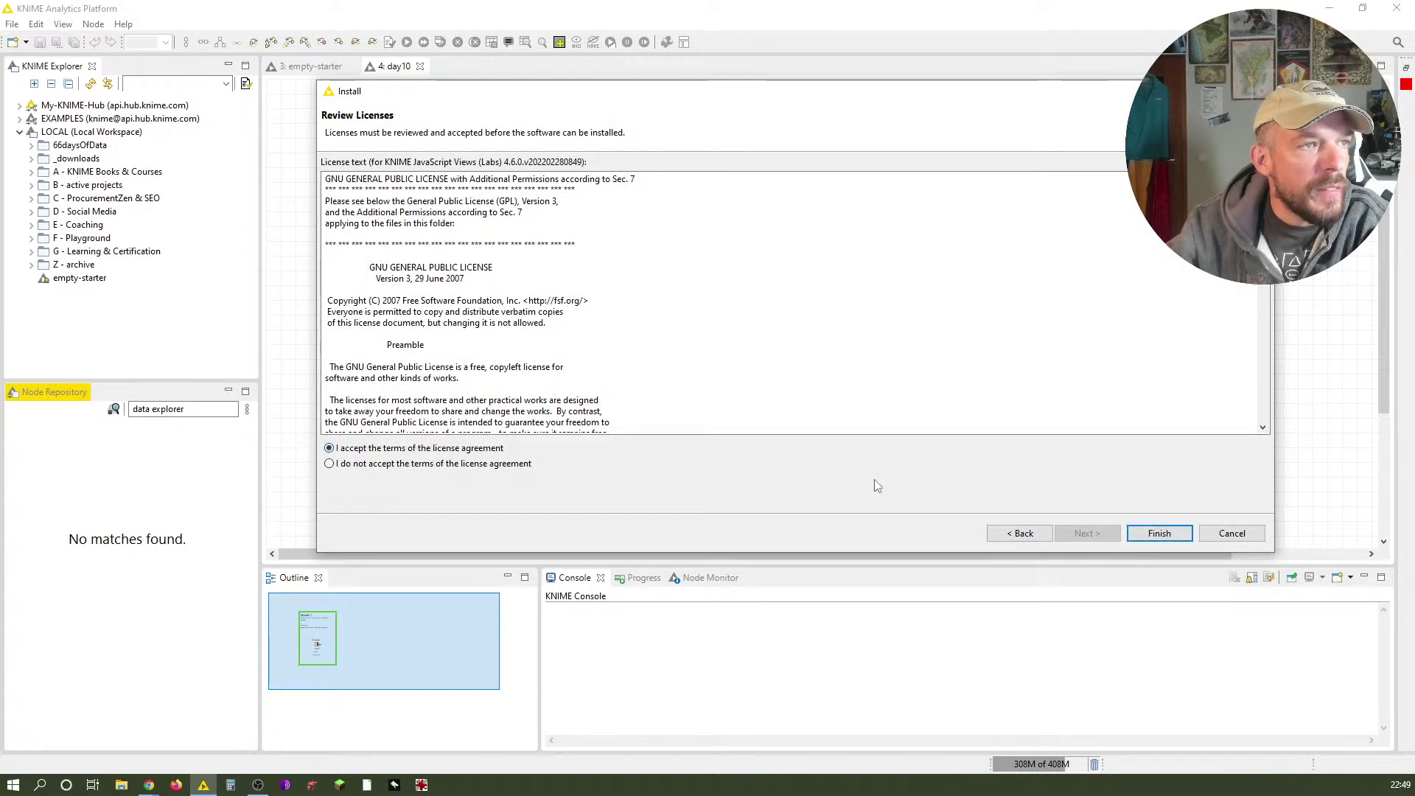
click(1160, 534)
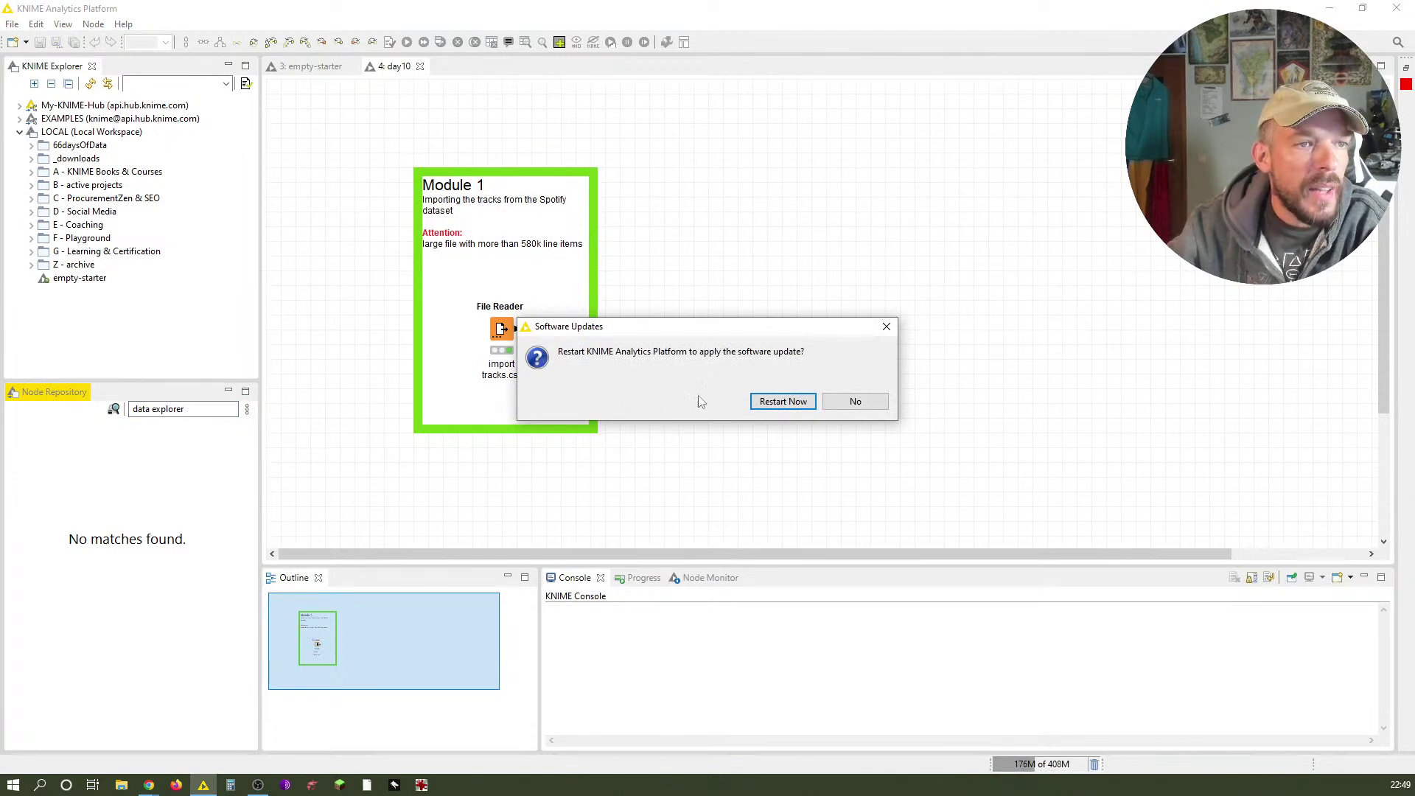
click(782, 404)
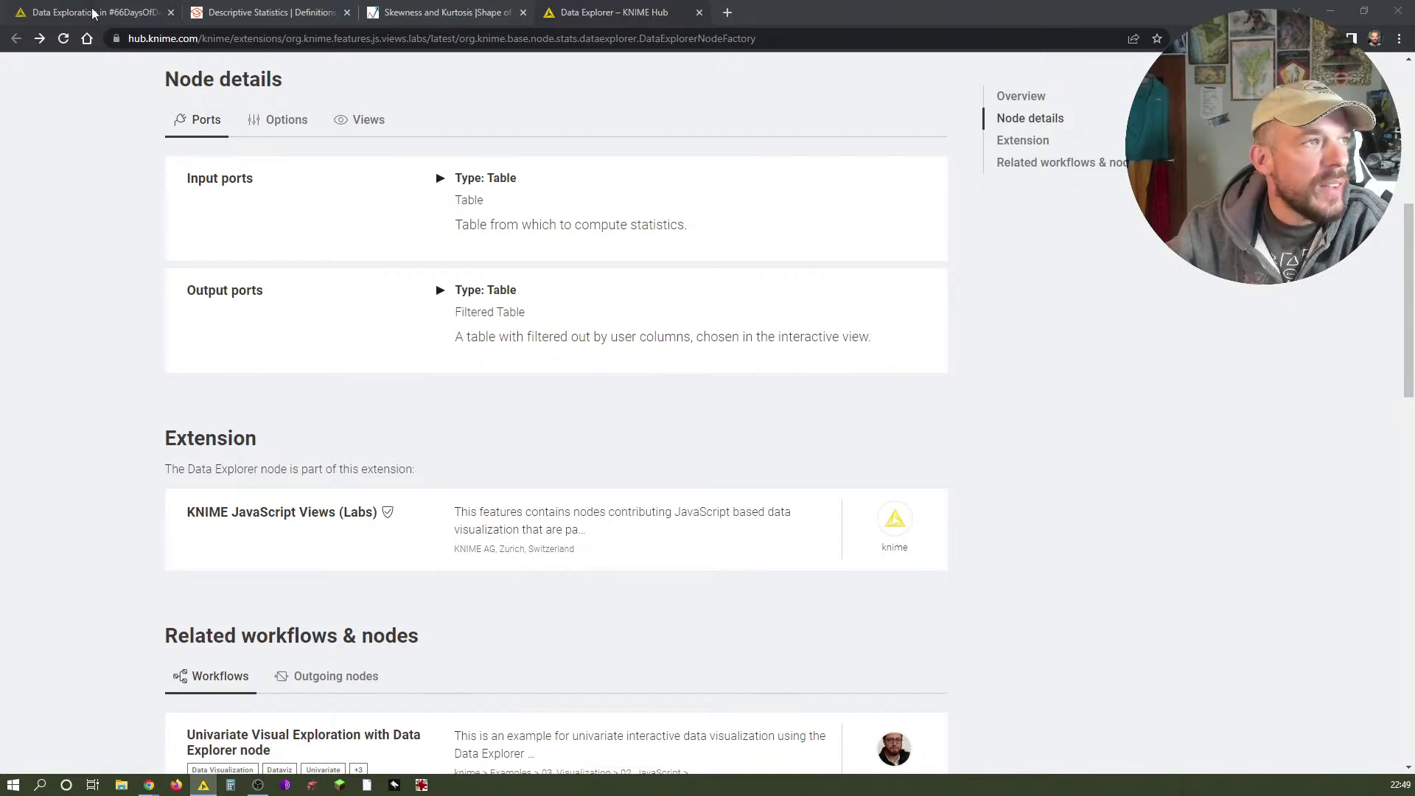
Read the Scribbr descriptive statistics article in the browser, from the types of descriptive statistics to the measures of central tendency.
click(234, 7)
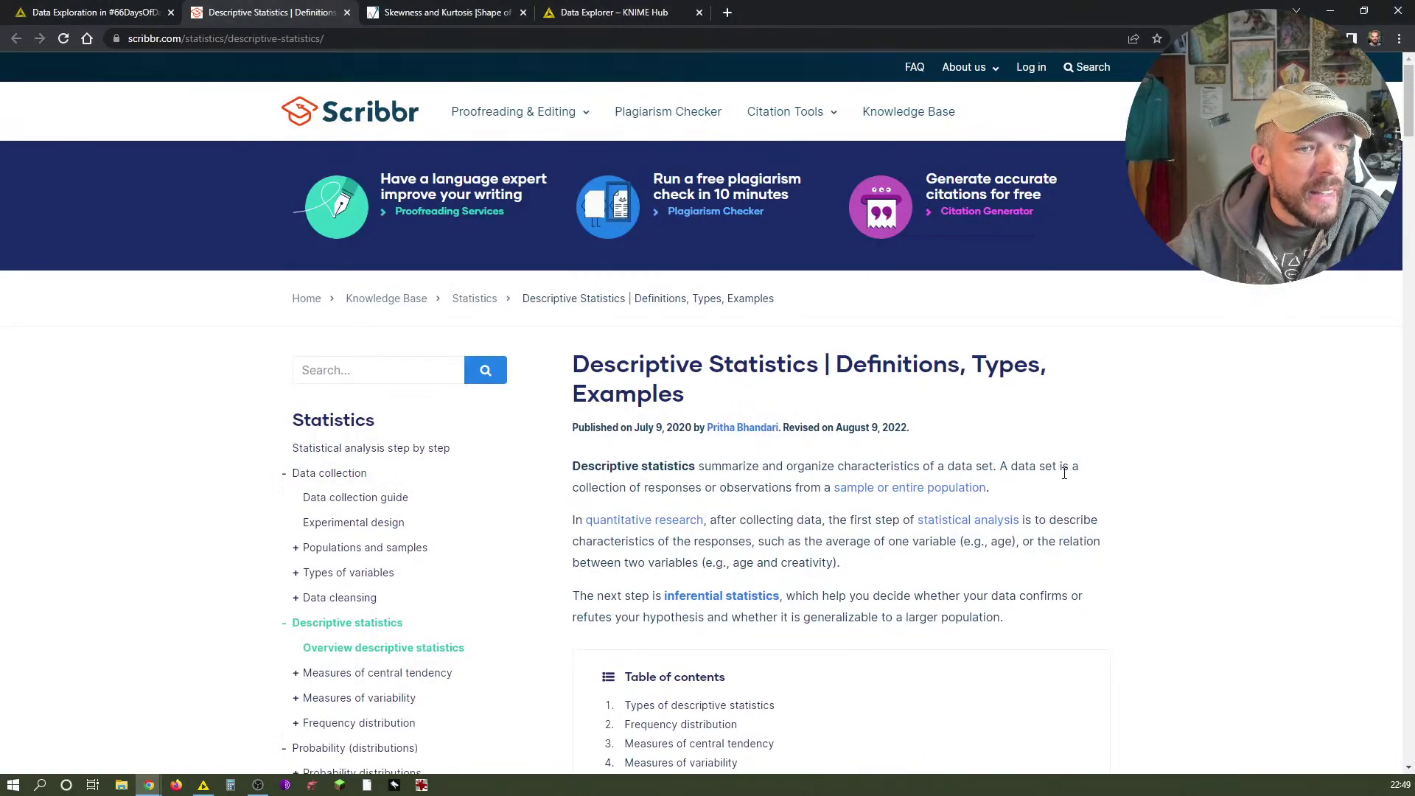
scroll(1063, 472, down, 10)
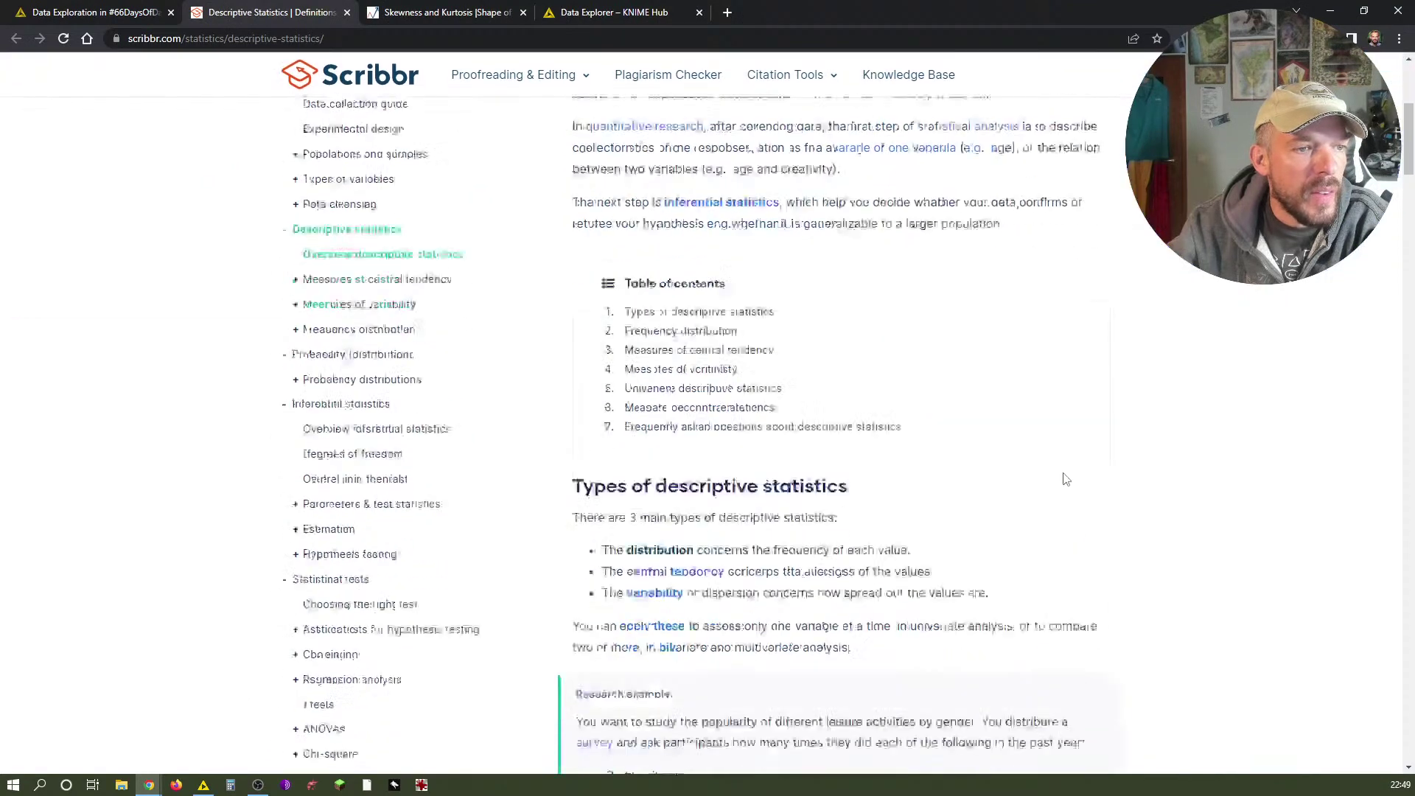
scroll(1067, 477, up, 1)
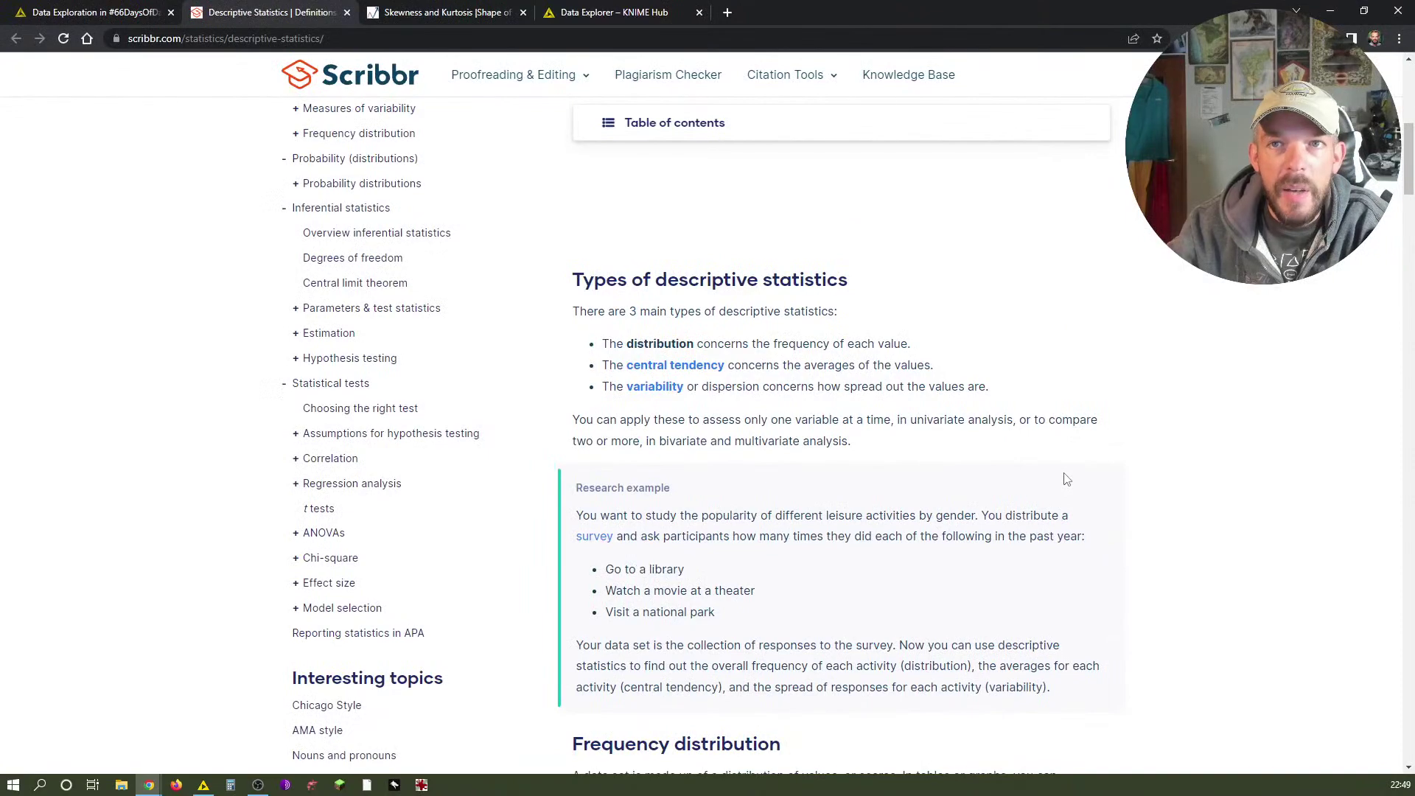
scroll(1066, 479, down, 1)
scroll(1067, 479, down, 10)
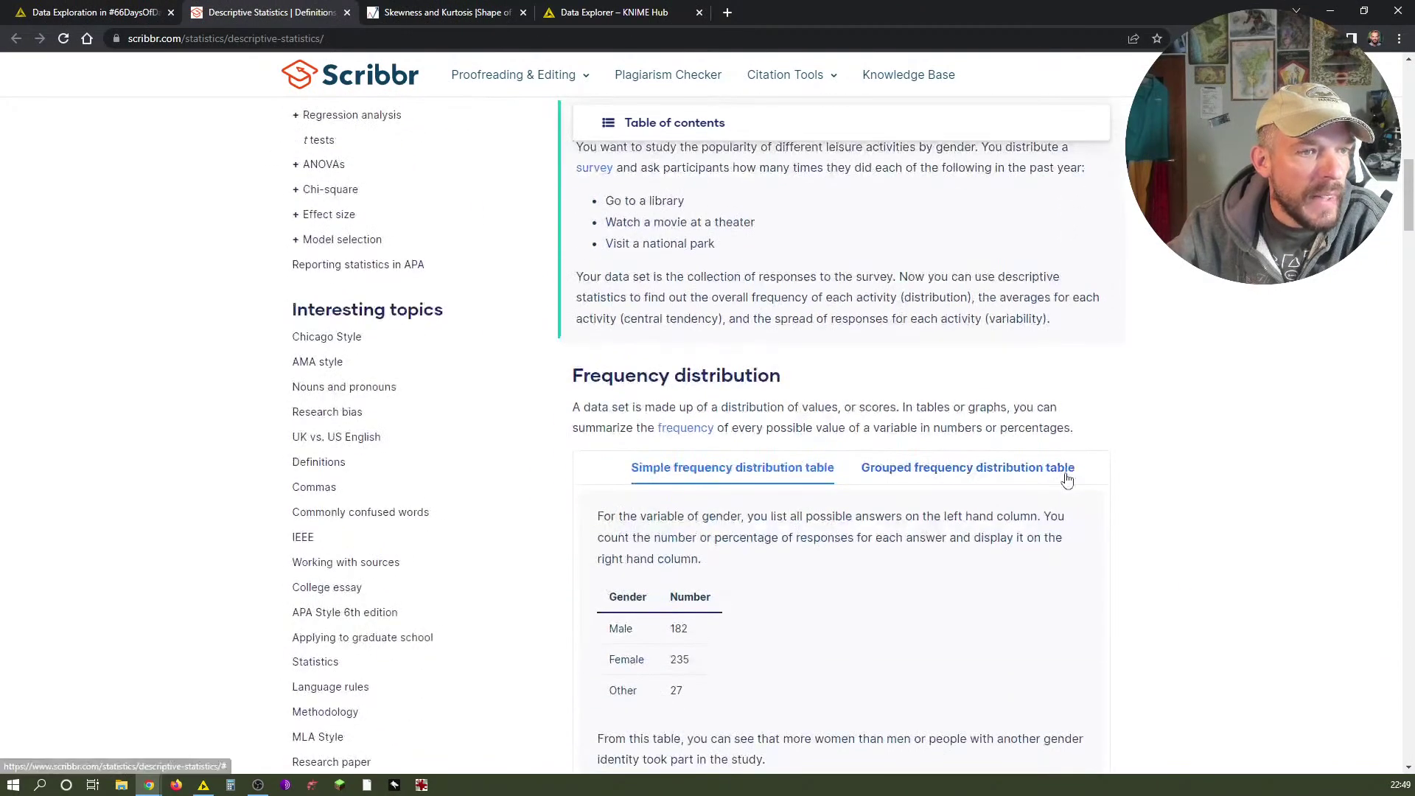
scroll(1069, 479, down, 4)
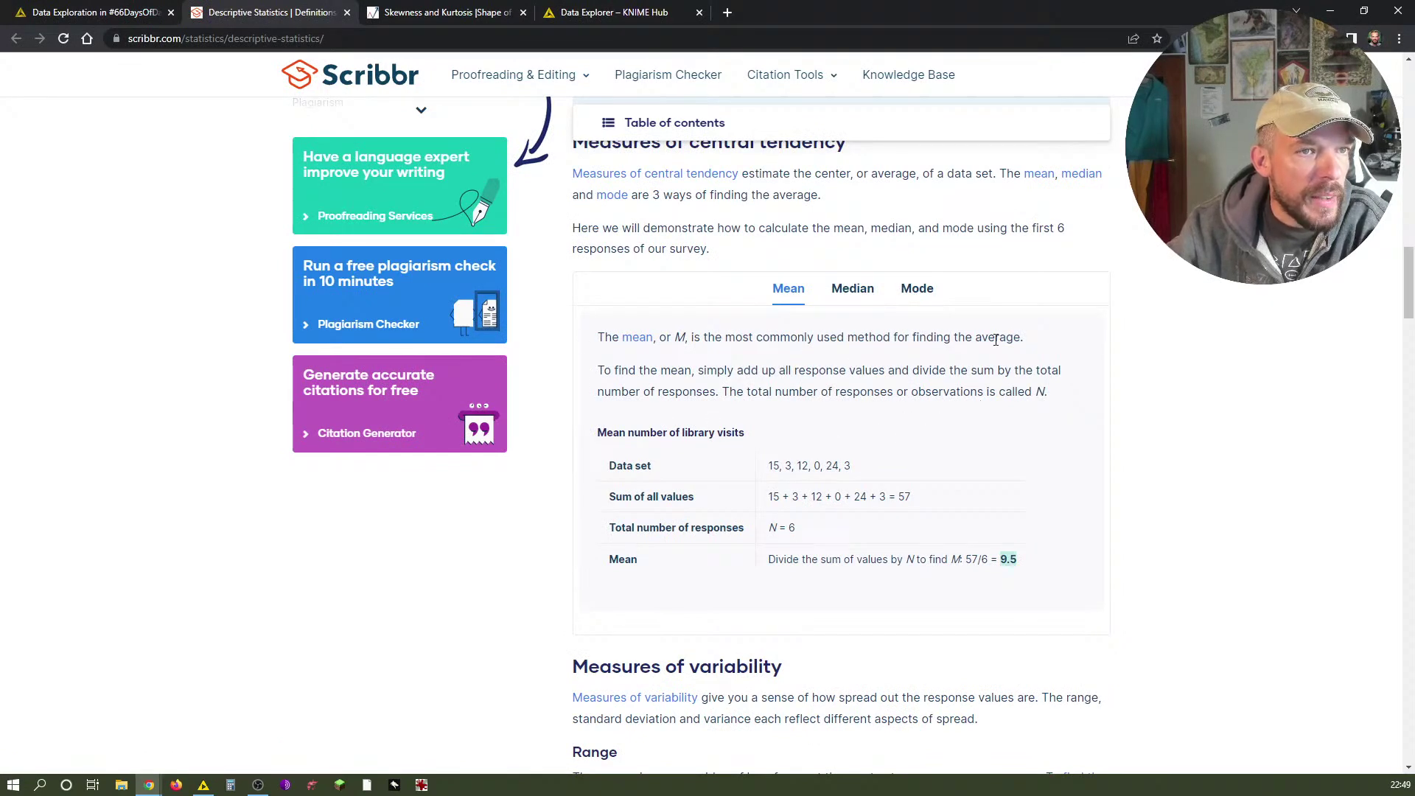
Examine the article's median and mode explanations and its range and standard deviation sections.
click(853, 289)
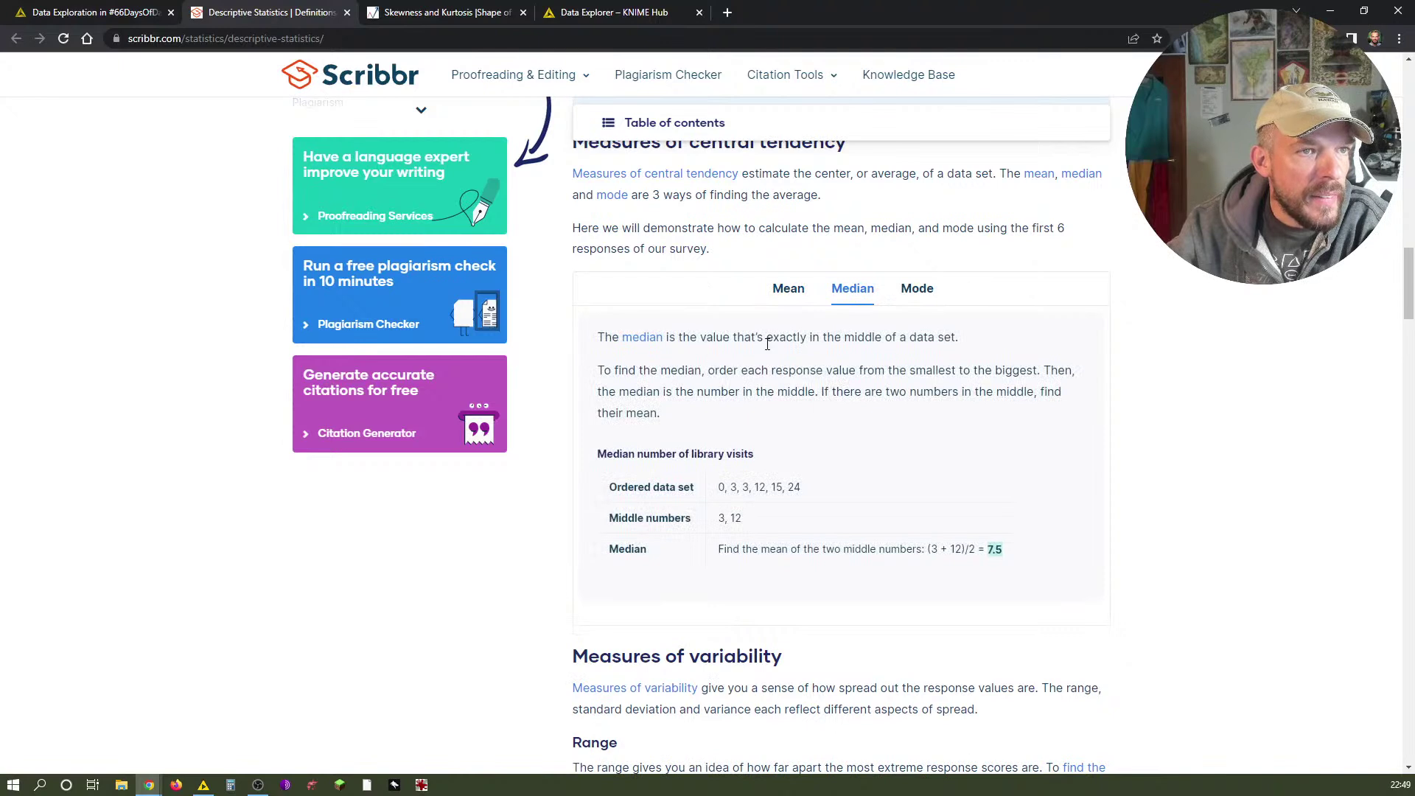
click(917, 288)
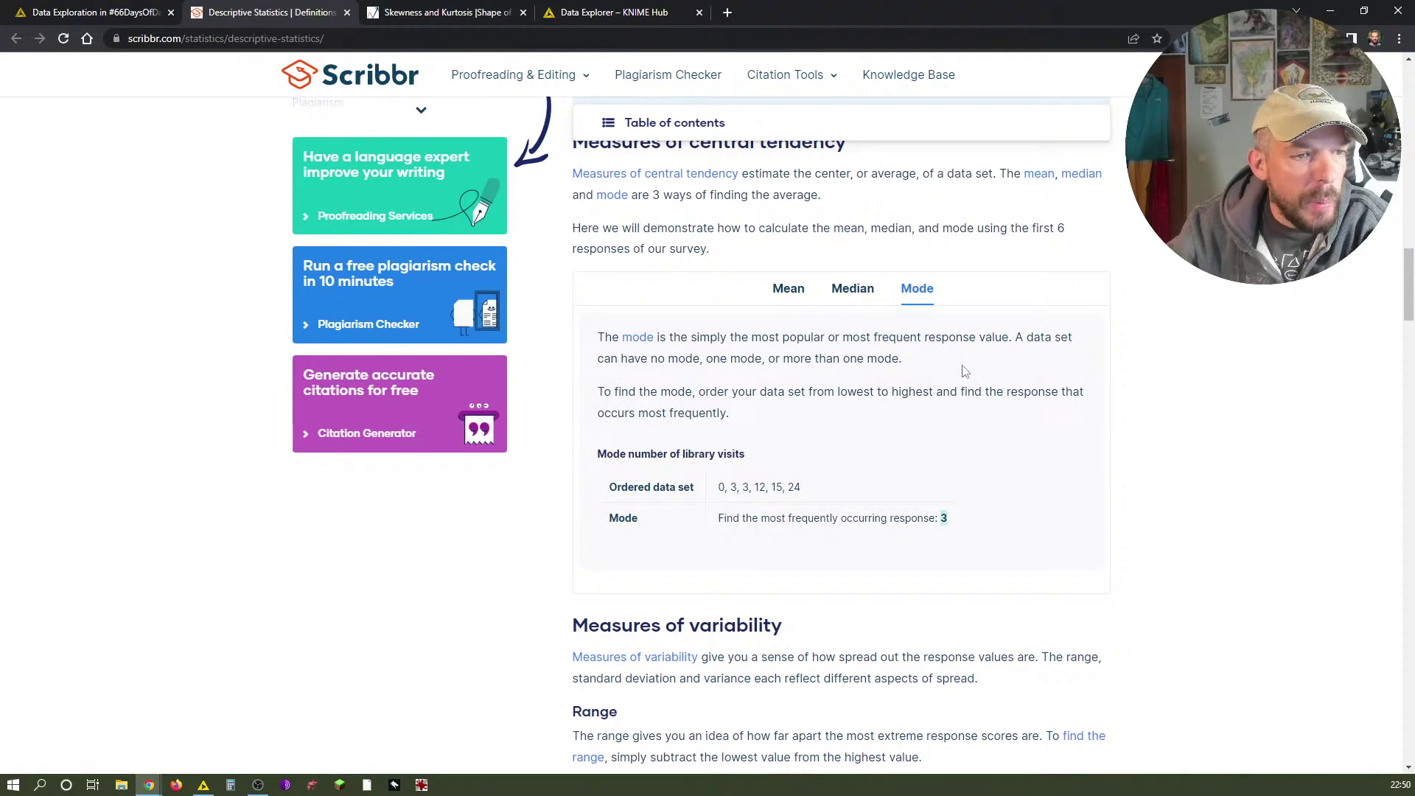
scroll(966, 371, down, 7)
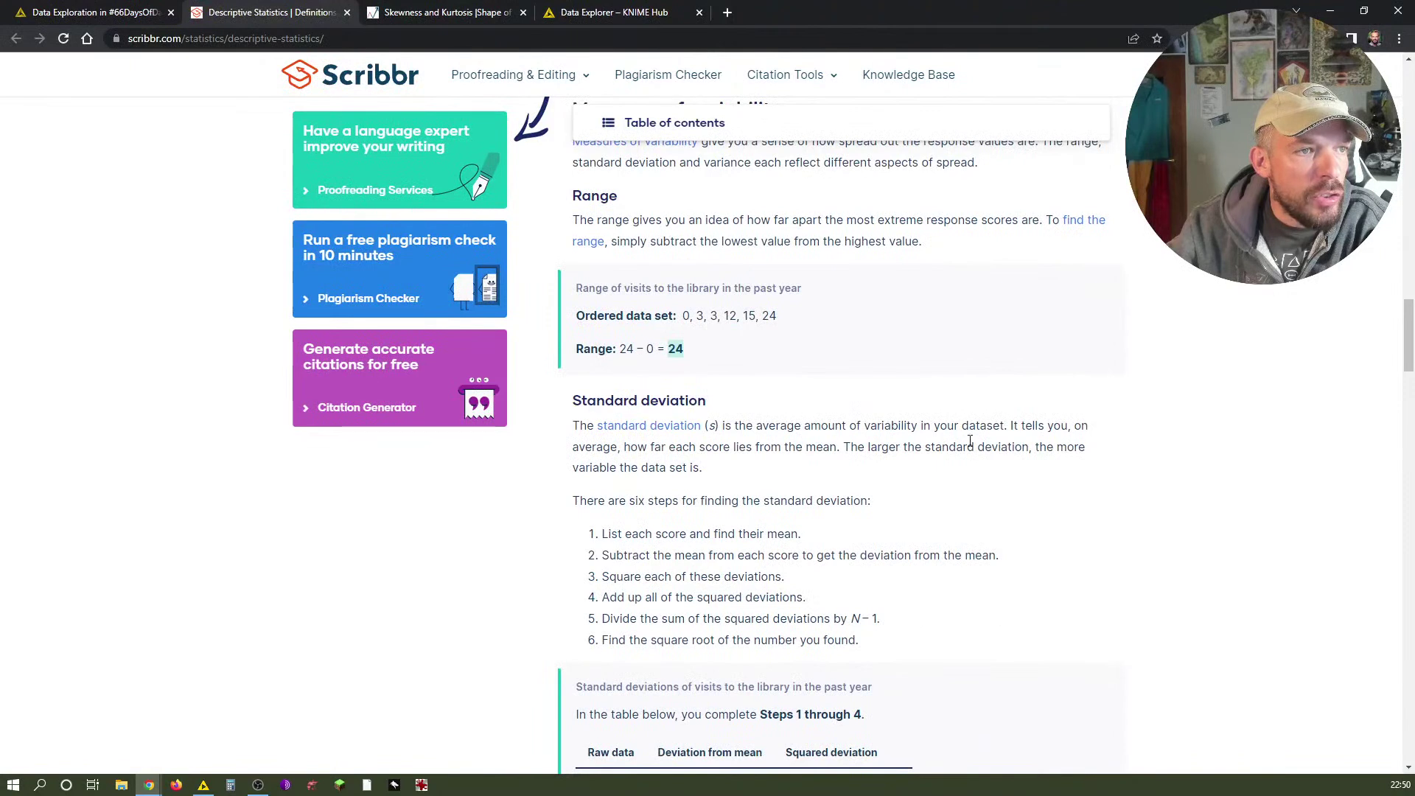
scroll(971, 447, down, 2)
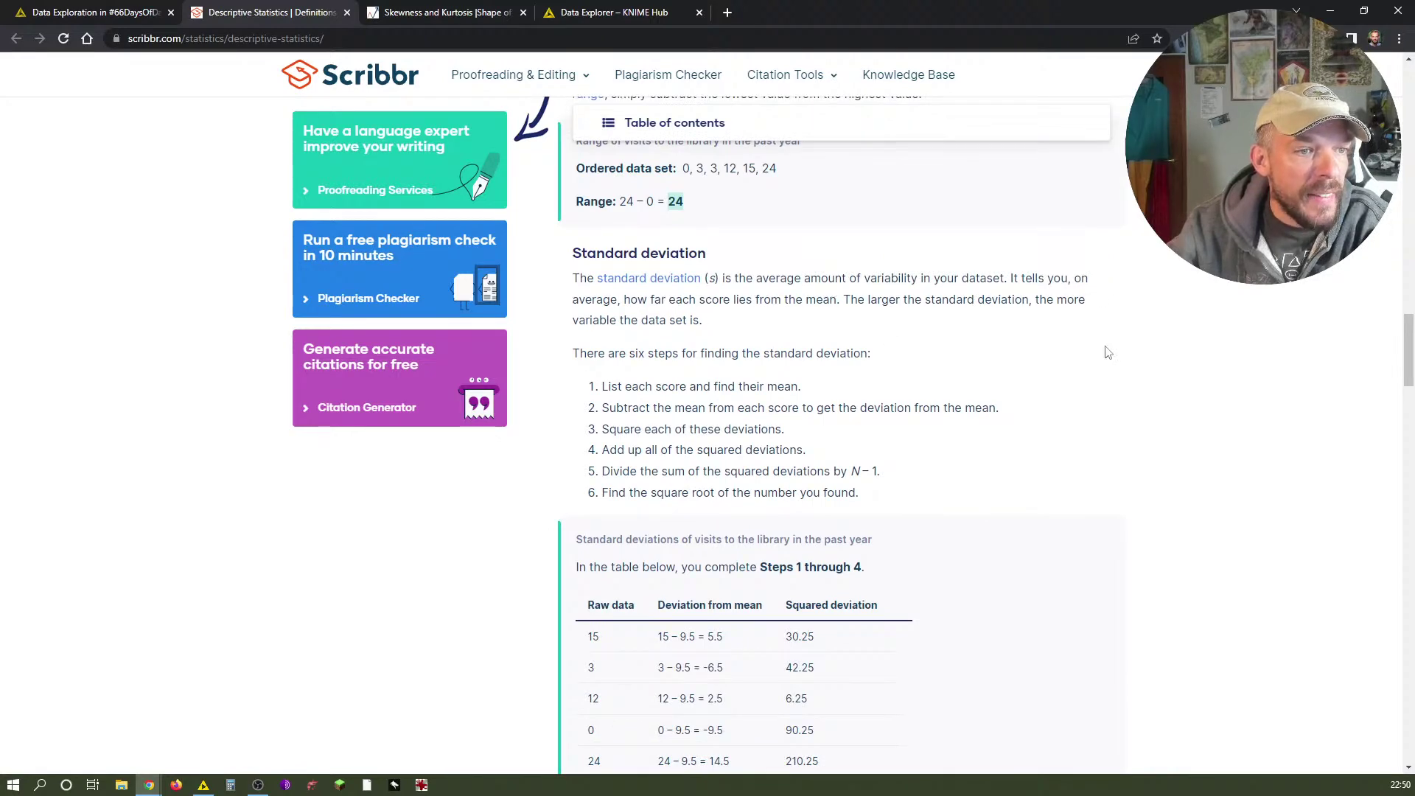
Read the Scribbr article's variance section, and switch to KNIME Analytics Platform to close its welcome page.
scroll(1039, 357, down, 10)
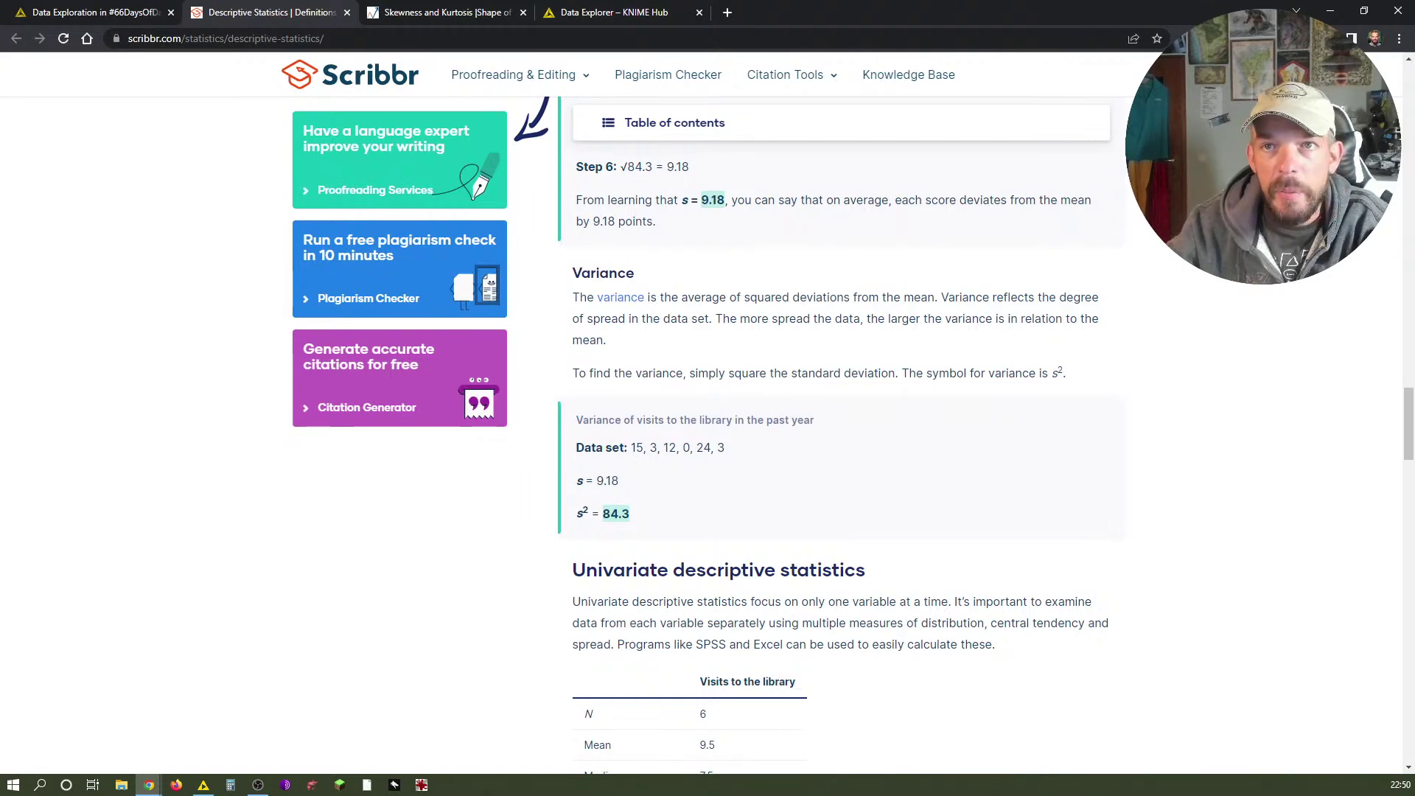
key(alt+Tab)
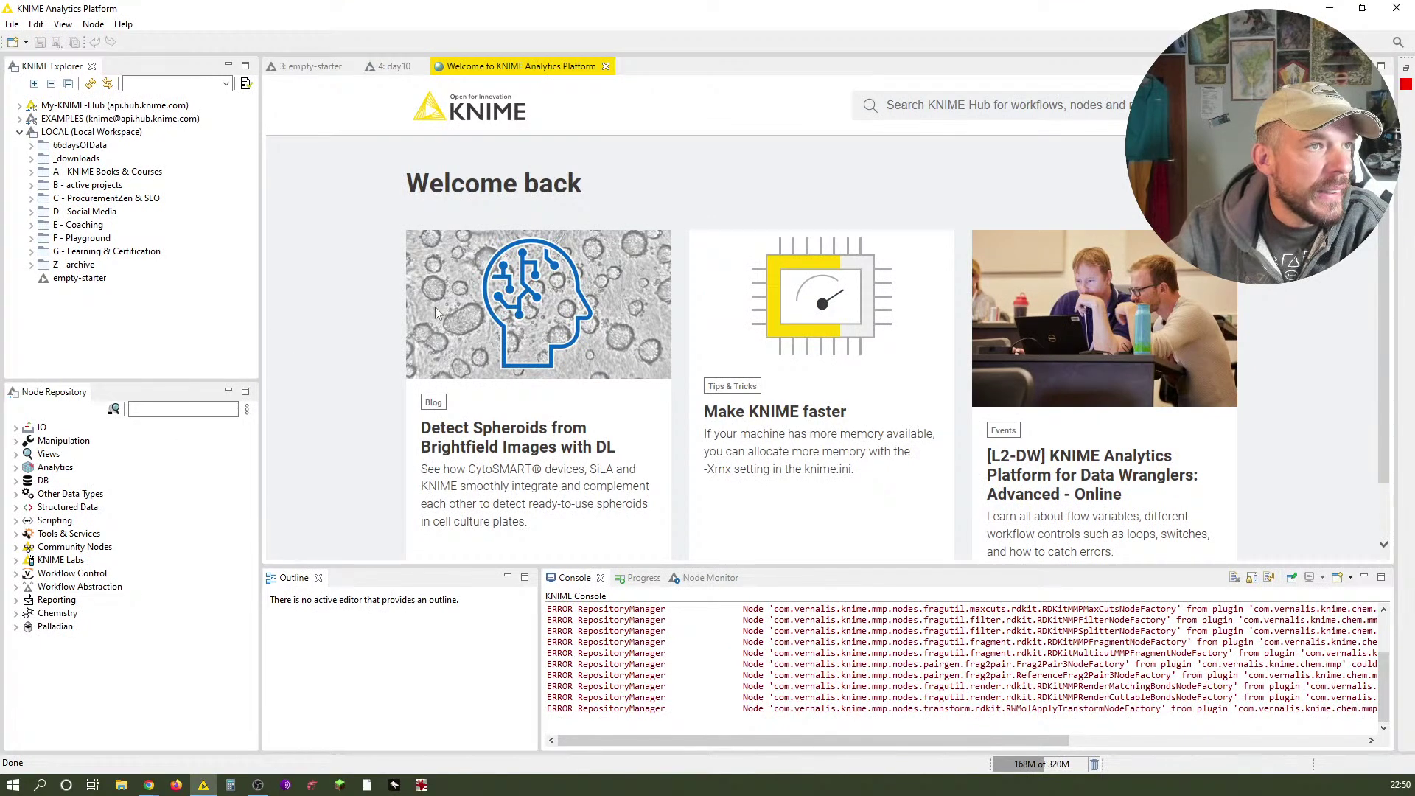
click(606, 67)
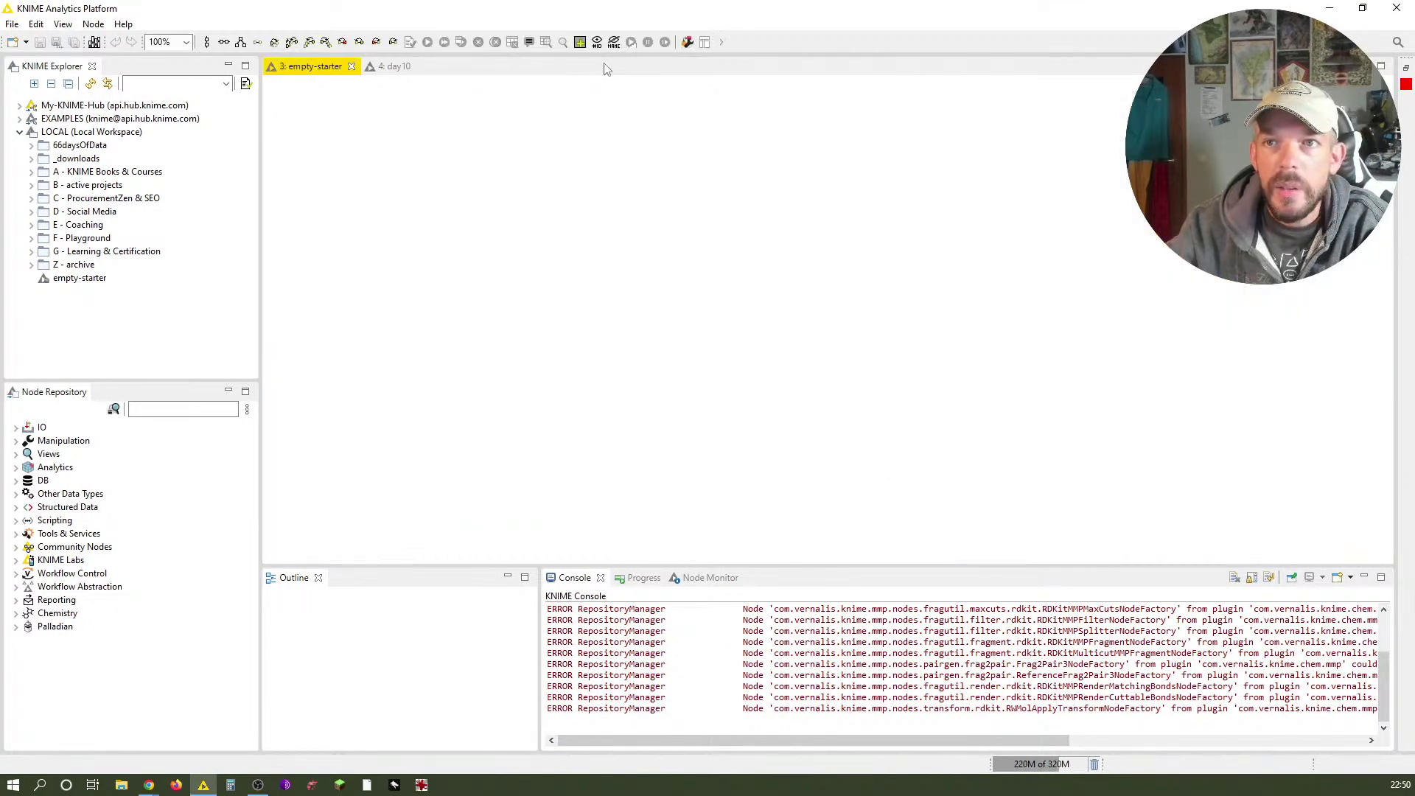
key(alt+Tab)
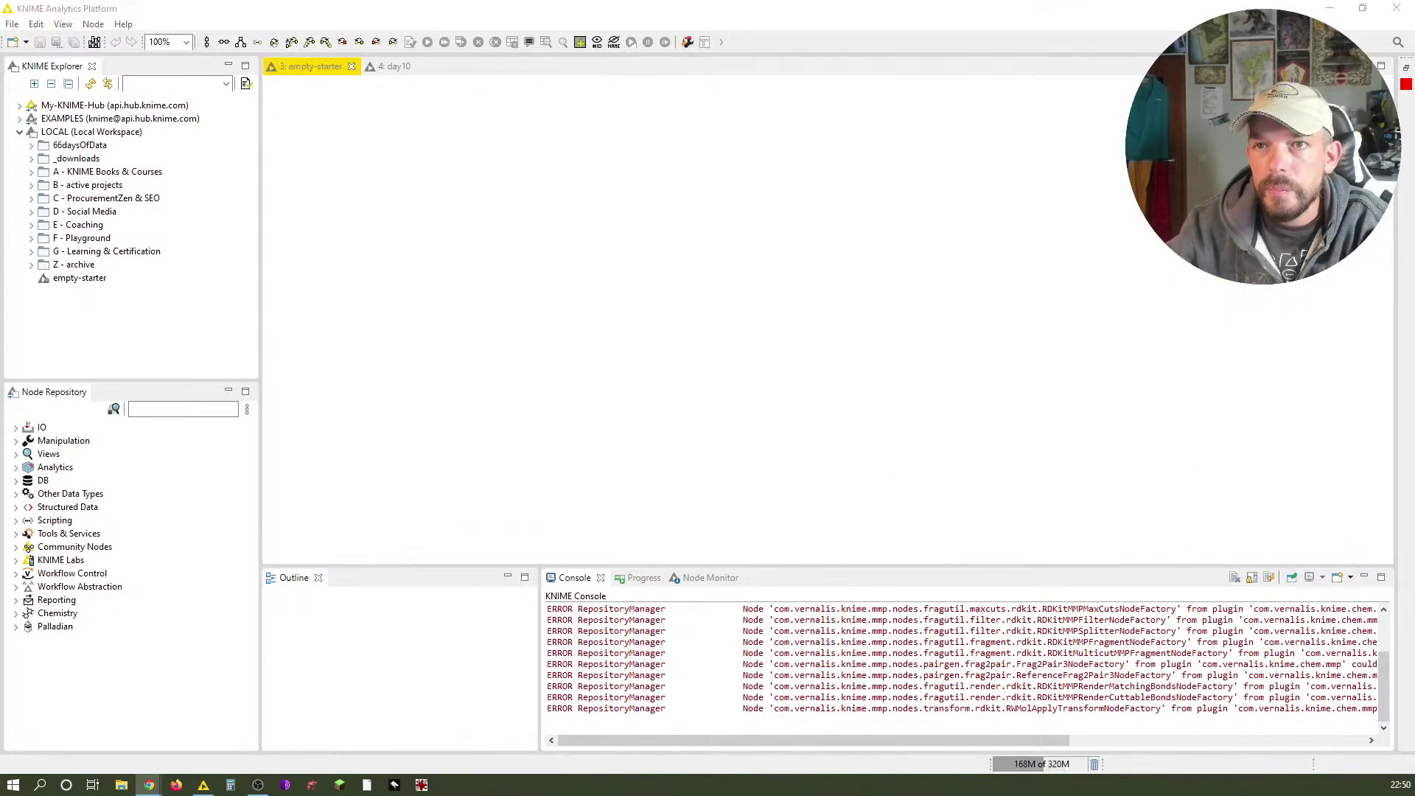
Search the node repository for "data explo" and add the Data Explorer node to the day10 workflow, connected to the File Reader.
click(145, 423)
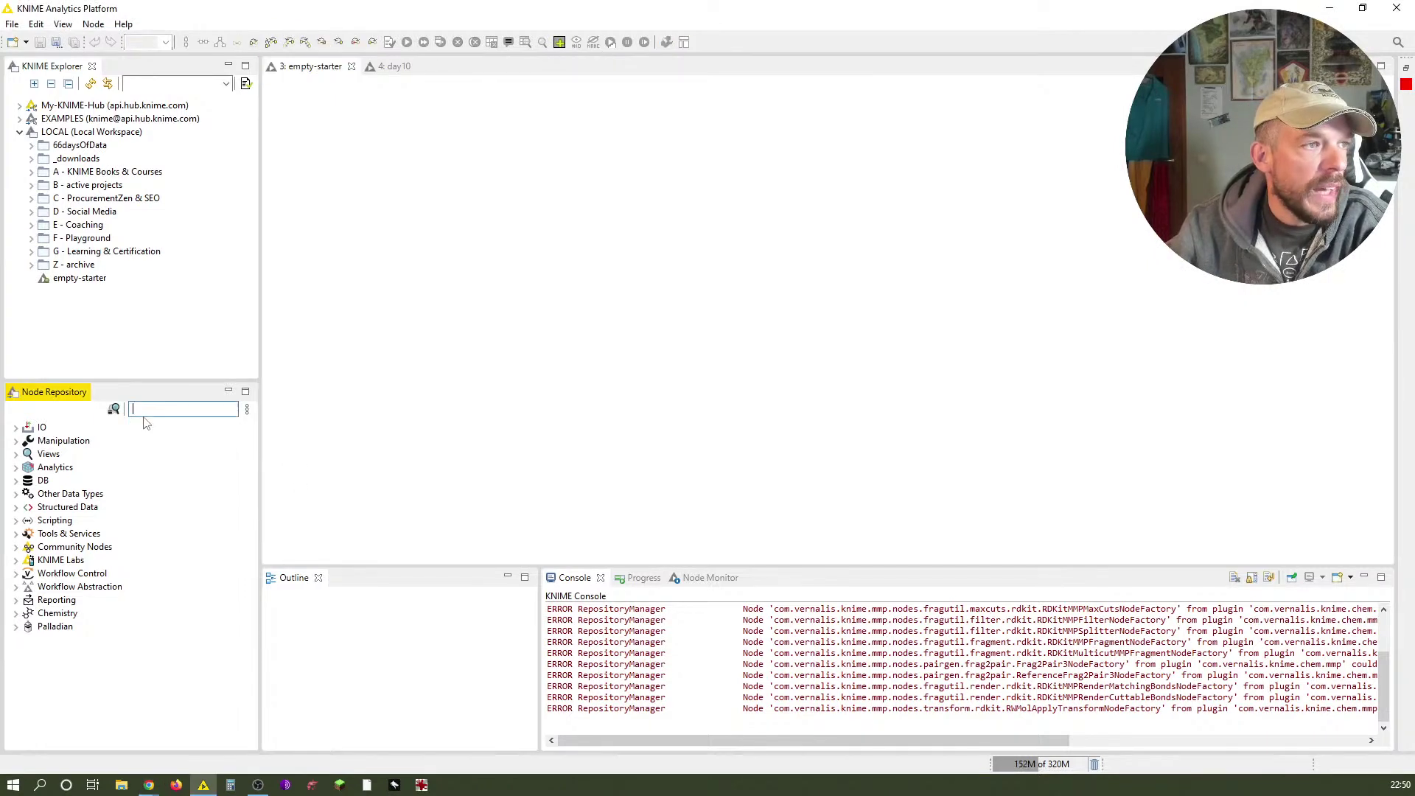
text(data explo)
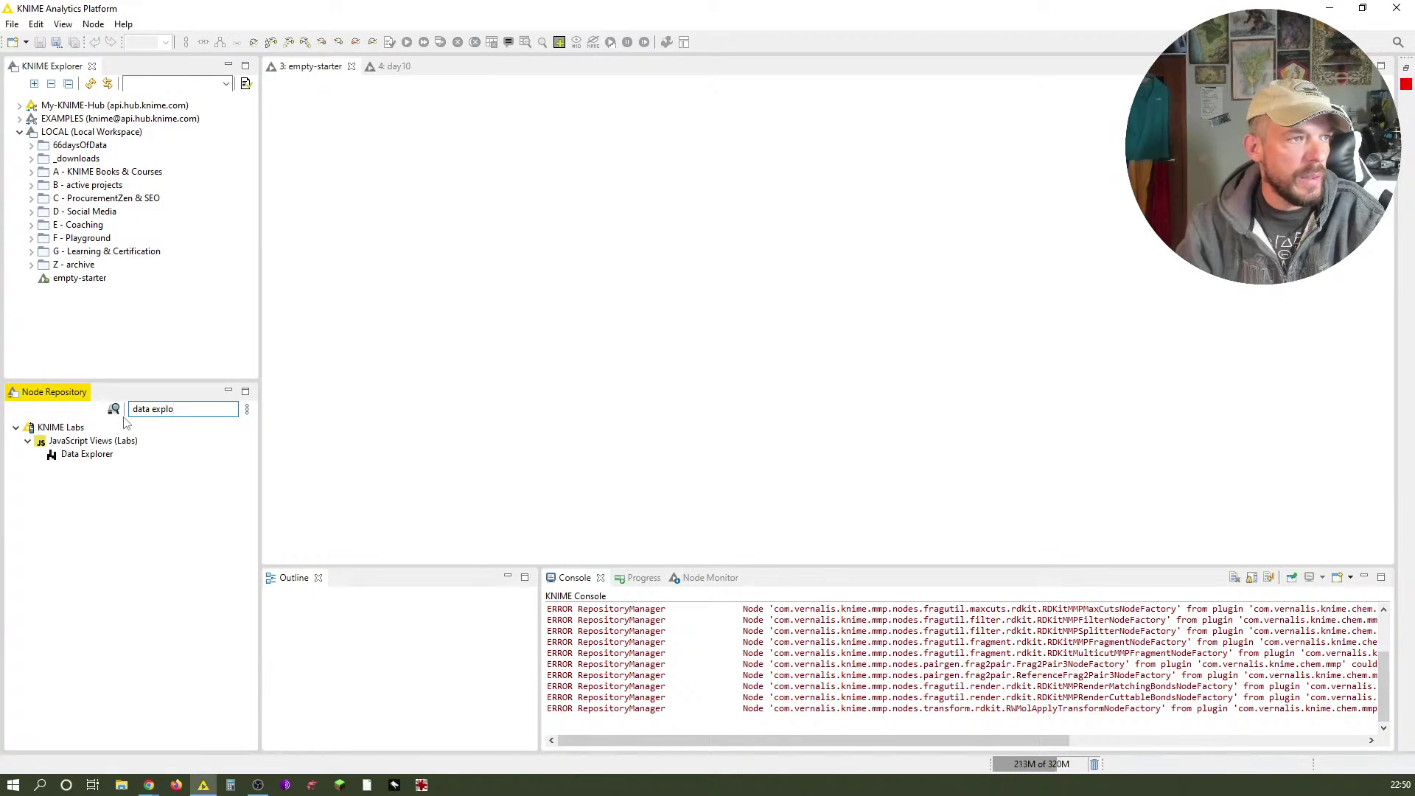
click(394, 66)
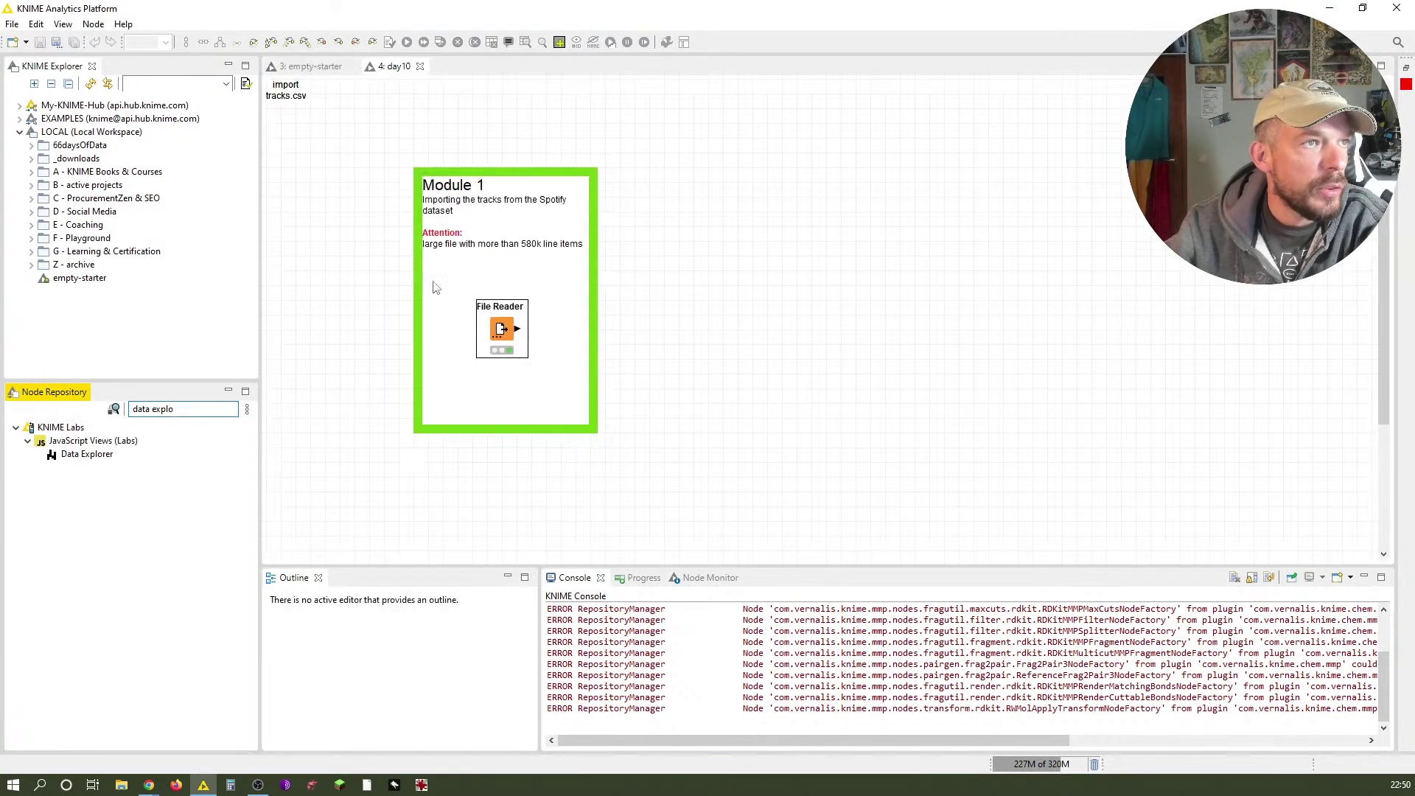
click(502, 330)
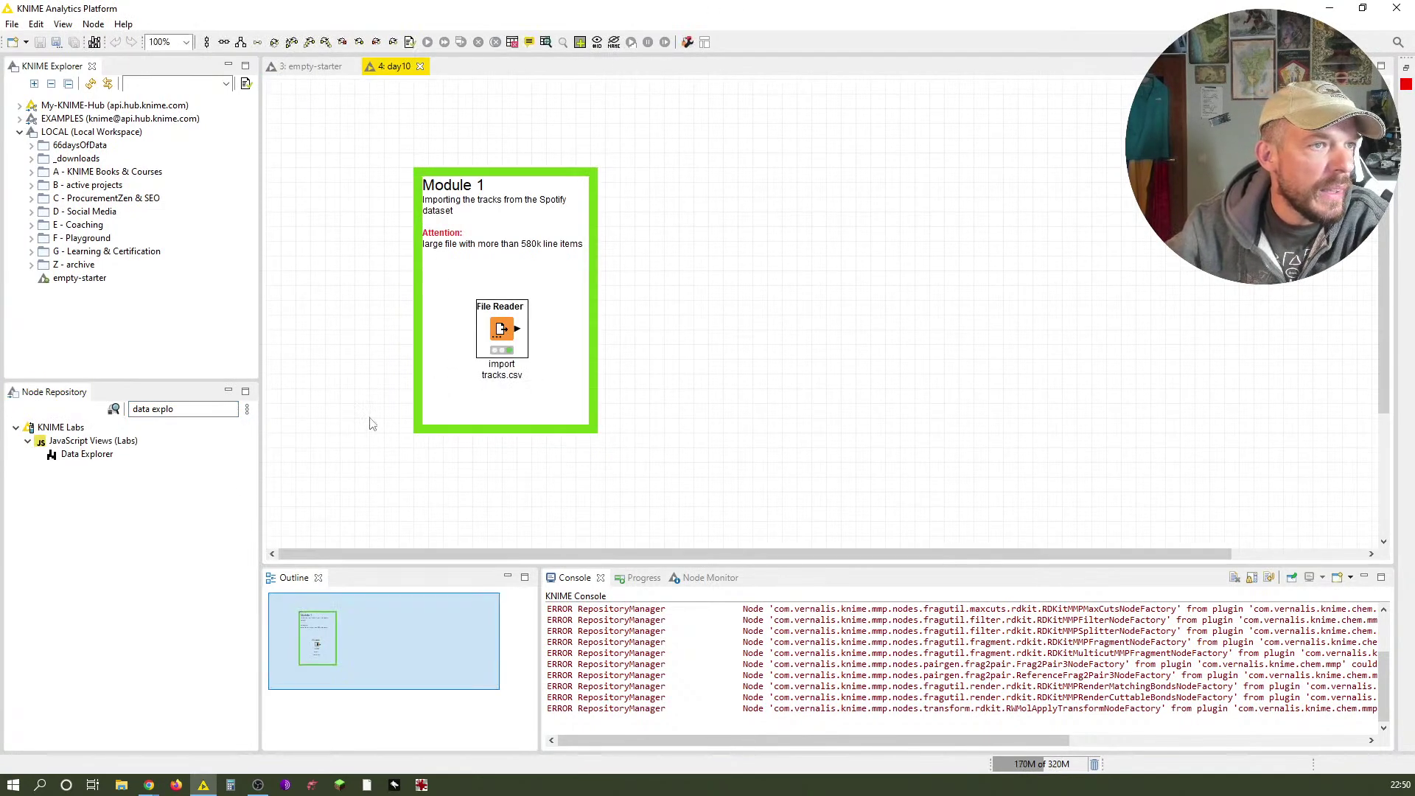
double_click(118, 455)
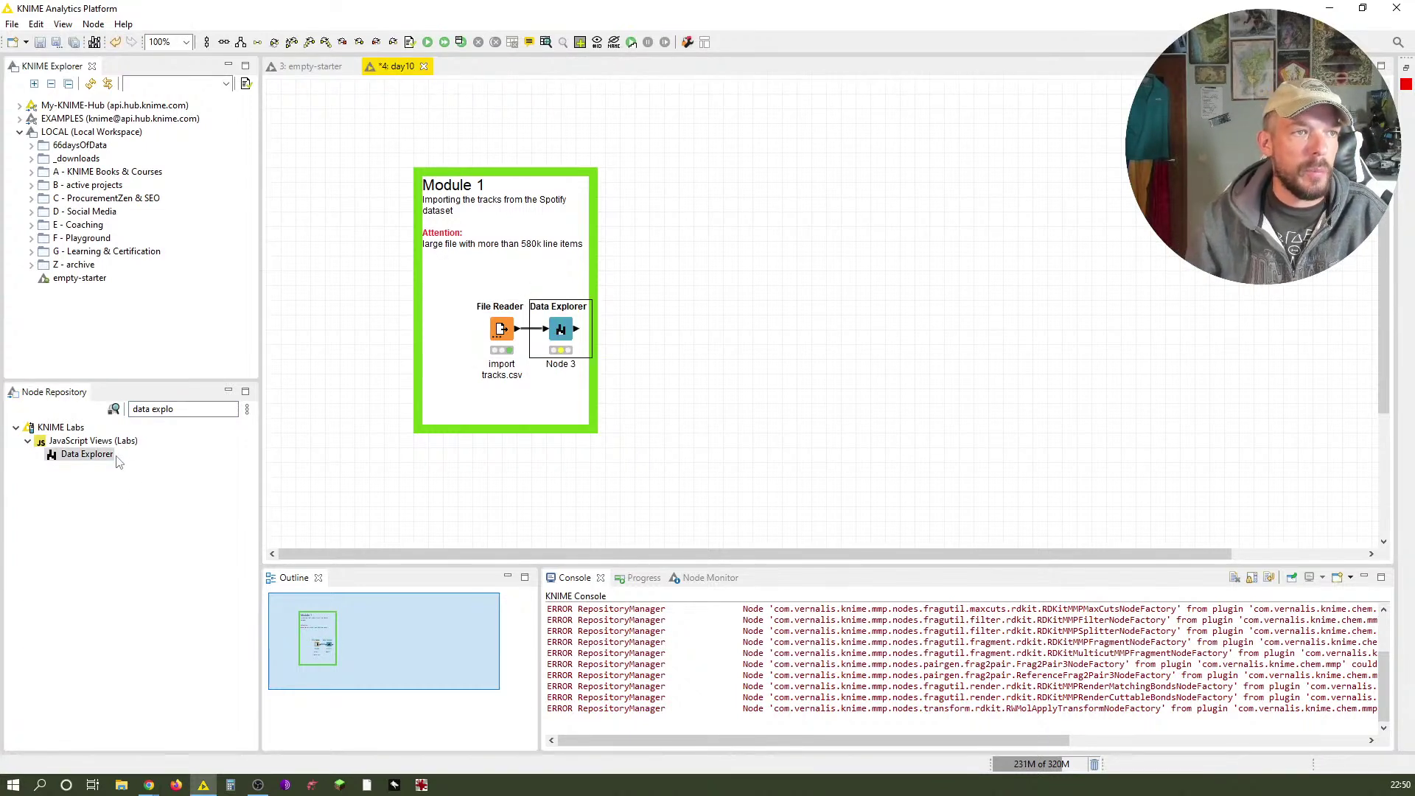
Move the Data Explorer node out of the Module 1 annotation frame, level with the File Reader.
key(ctrl+shift+Right)
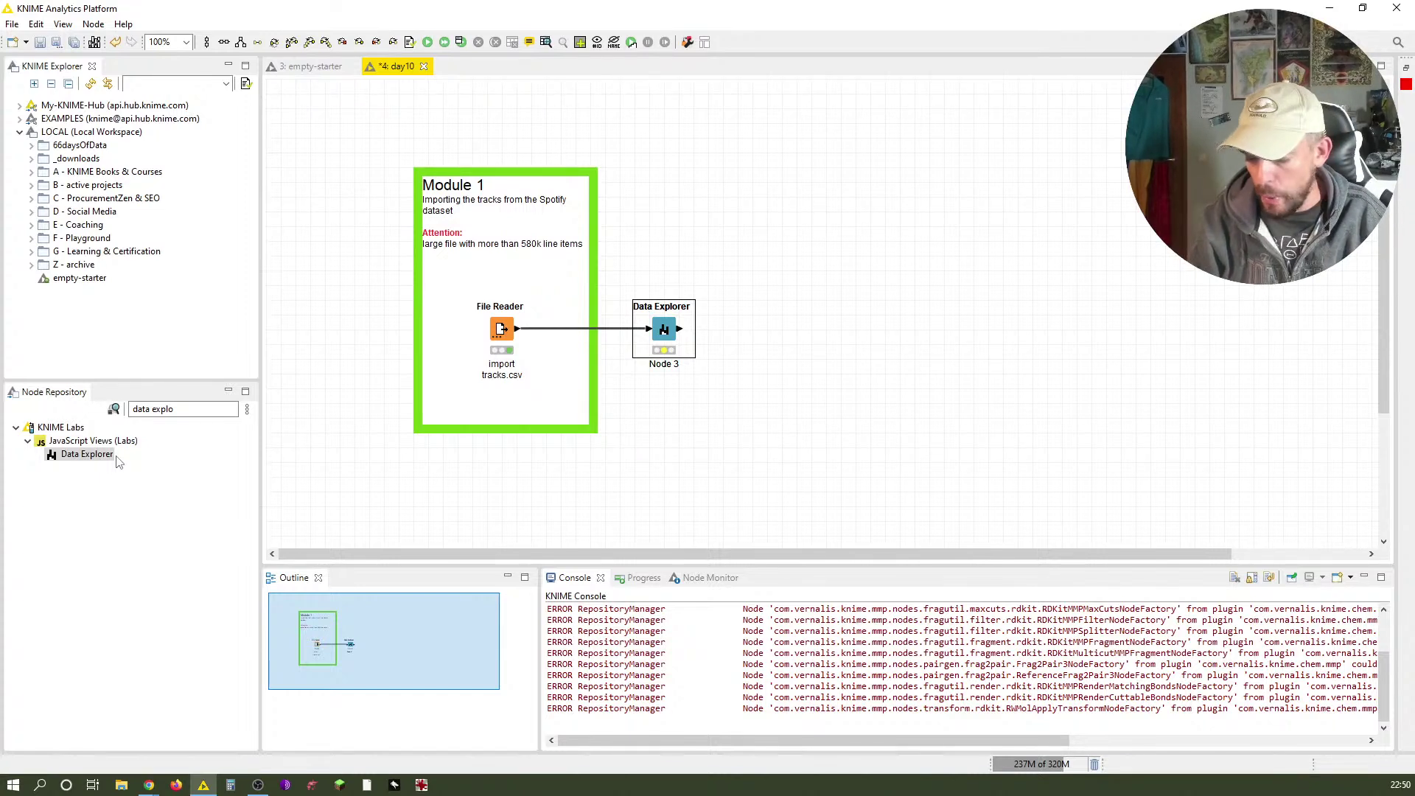
key(ctrl+shift+Right)
key(ctrl+shift+Left)
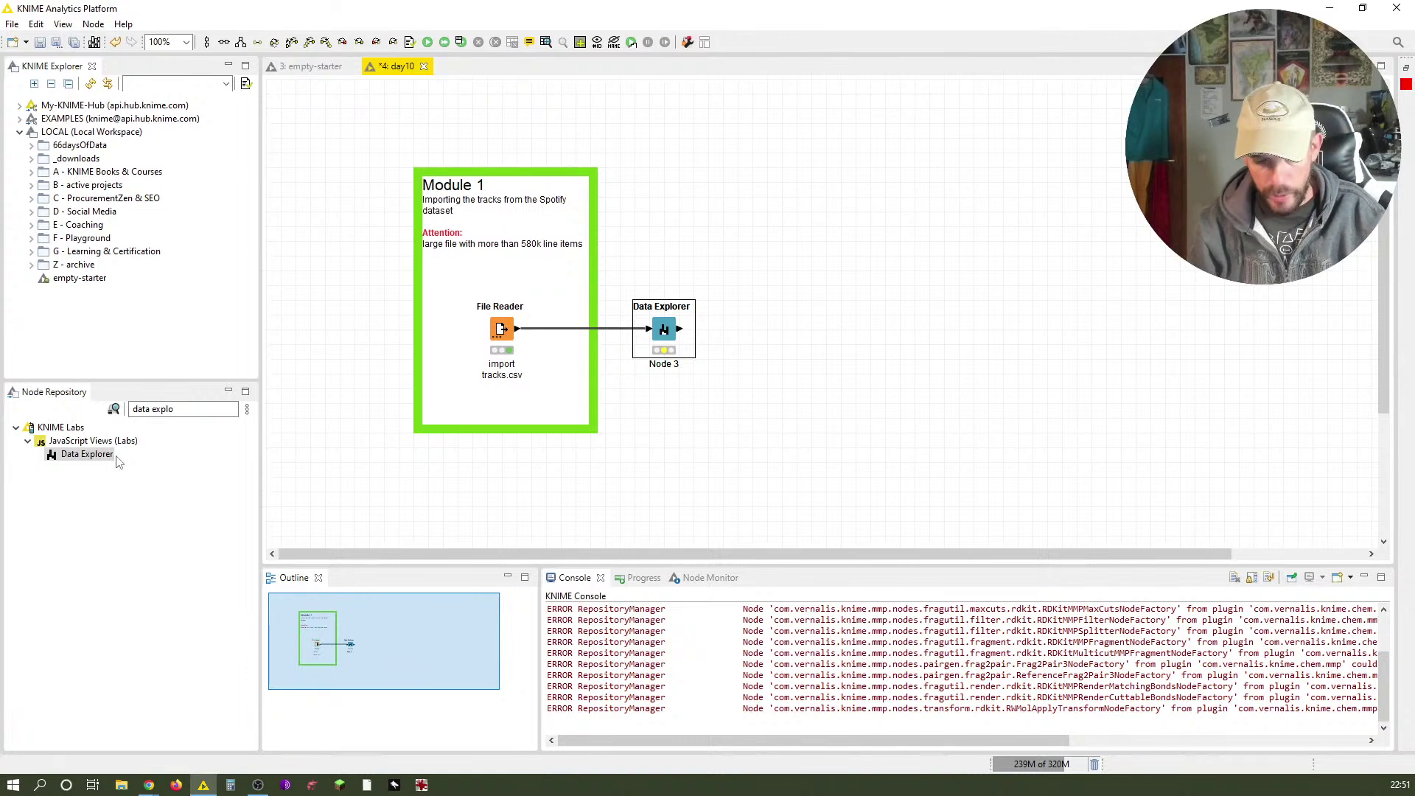
Label the Data Explorer node "evaluate basic descriptive statistics".
key(F2)
text(eva)
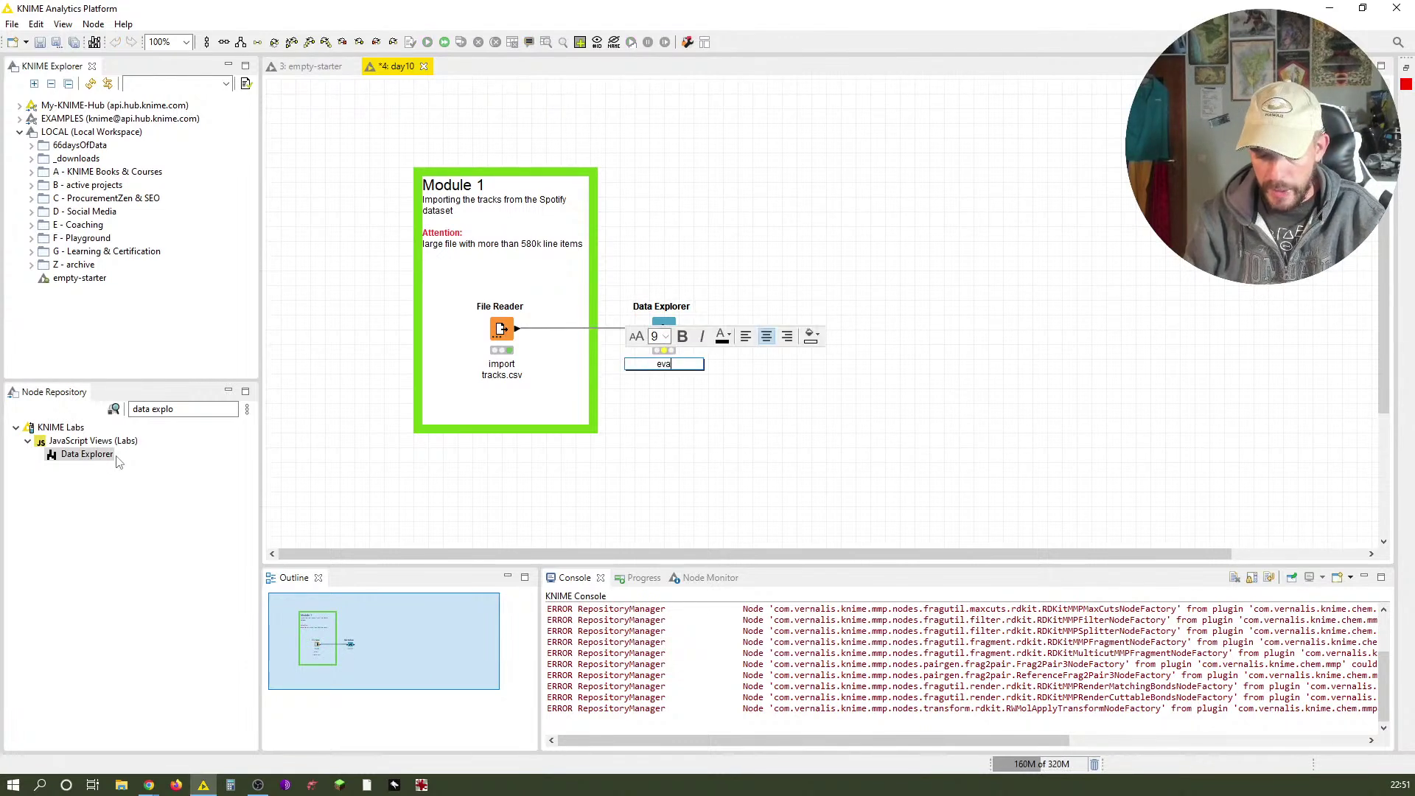
text(luate basic statistic)
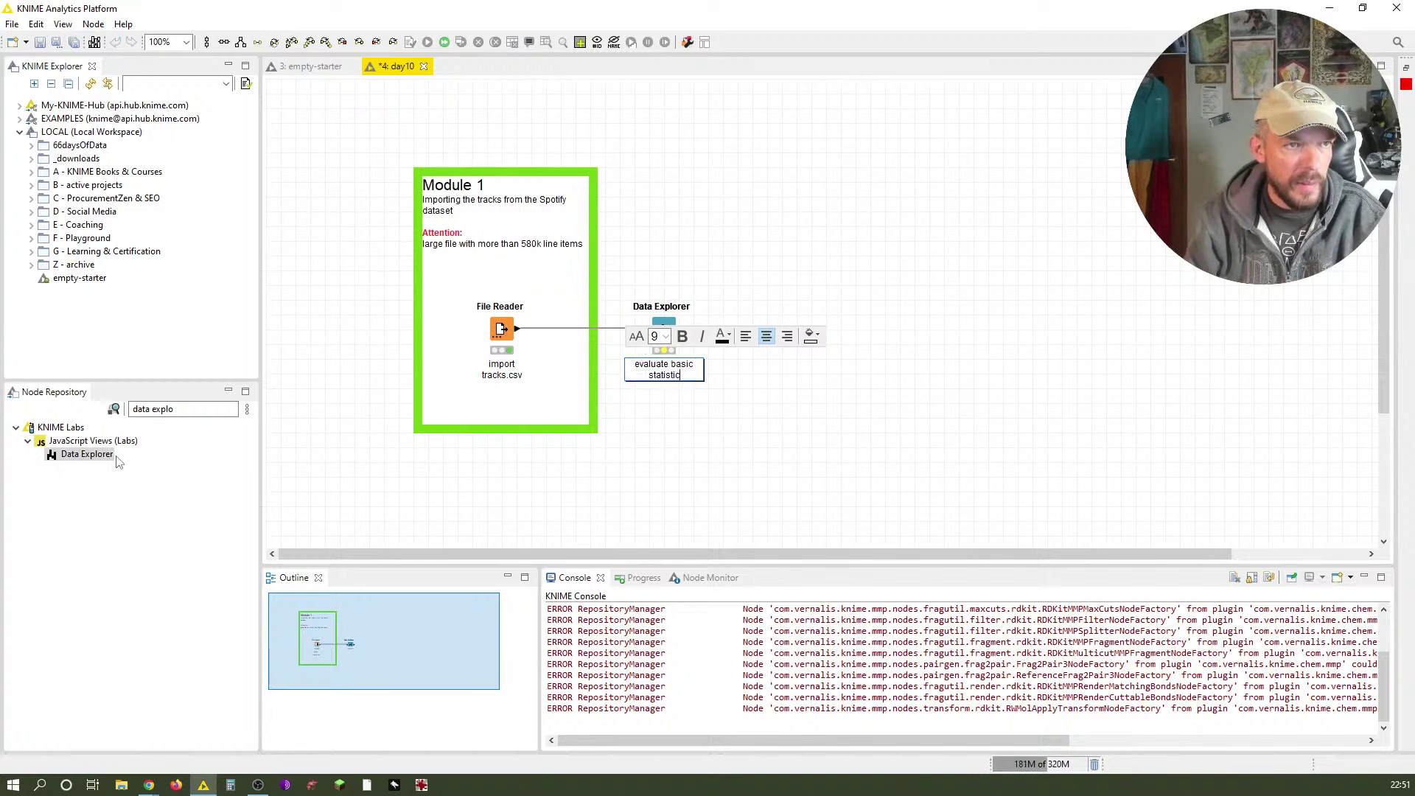
key(ctrl+shift+Left)
text(escrip)
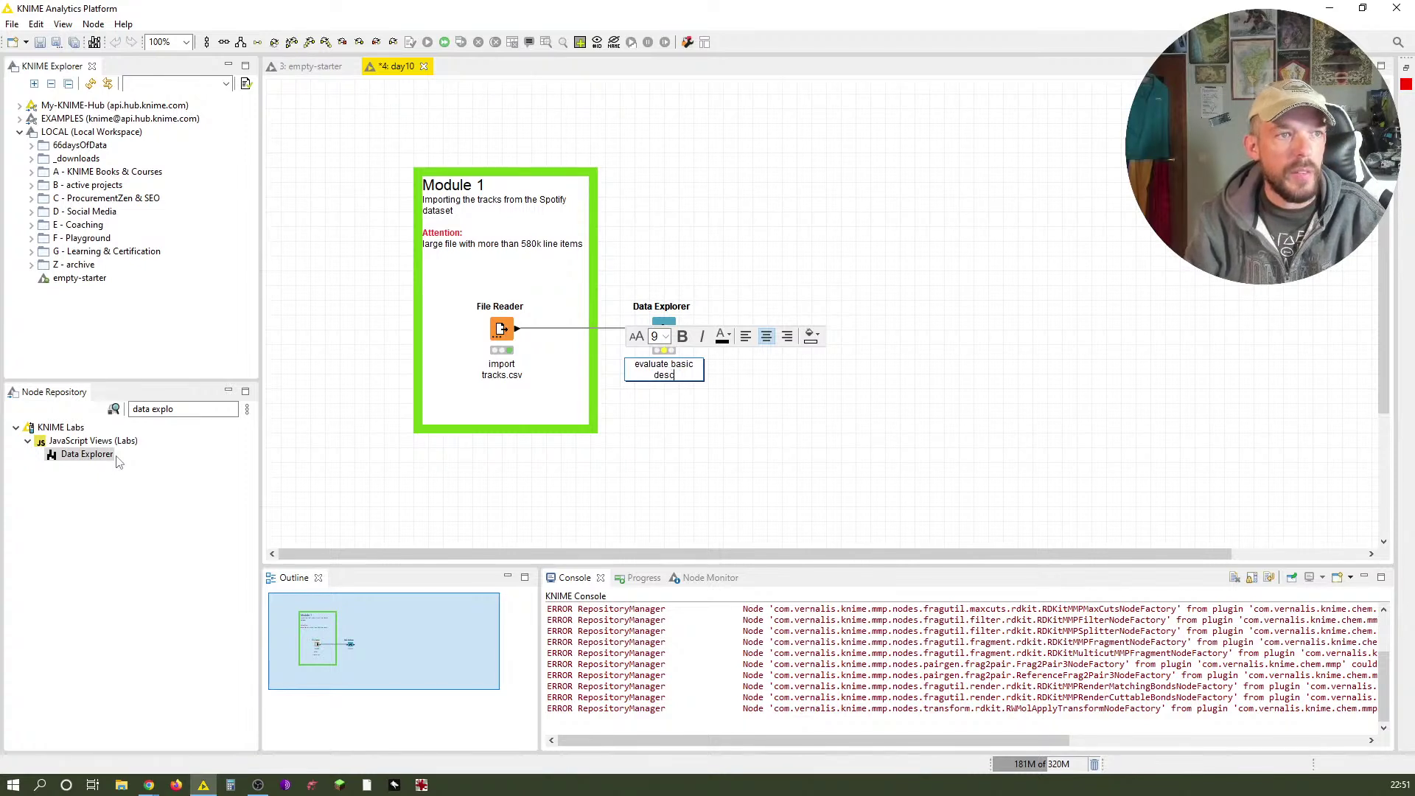
text(tive stati)
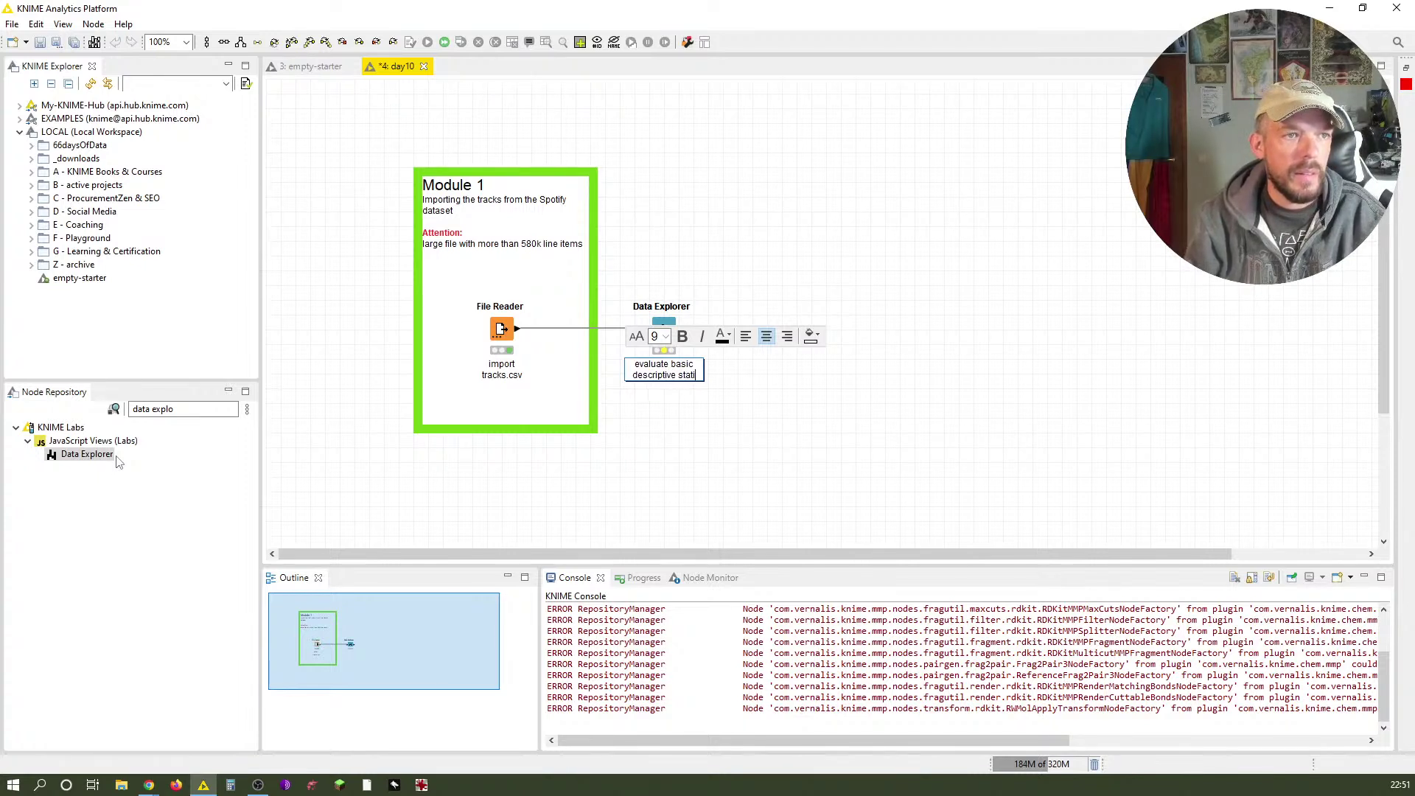
text(stics)
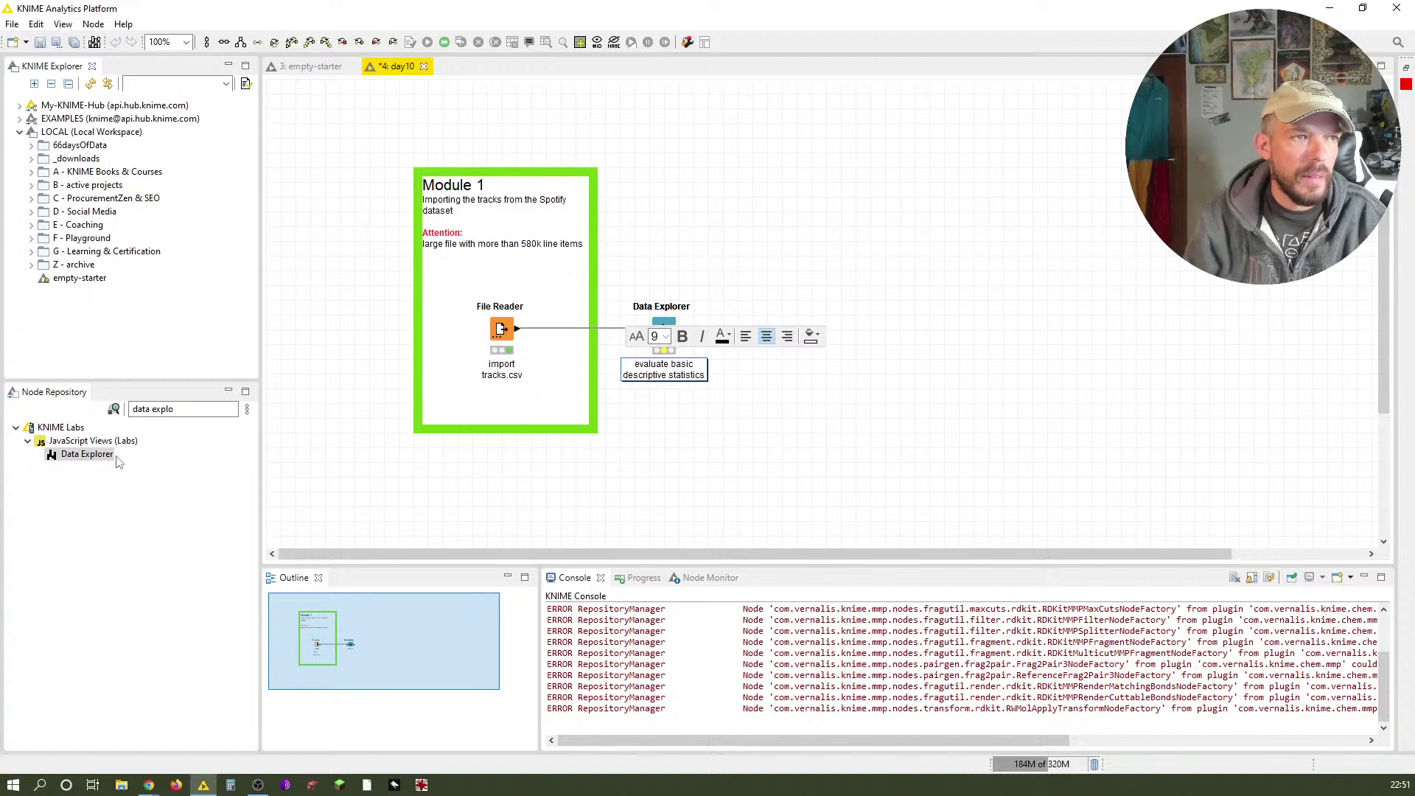
click(746, 470)
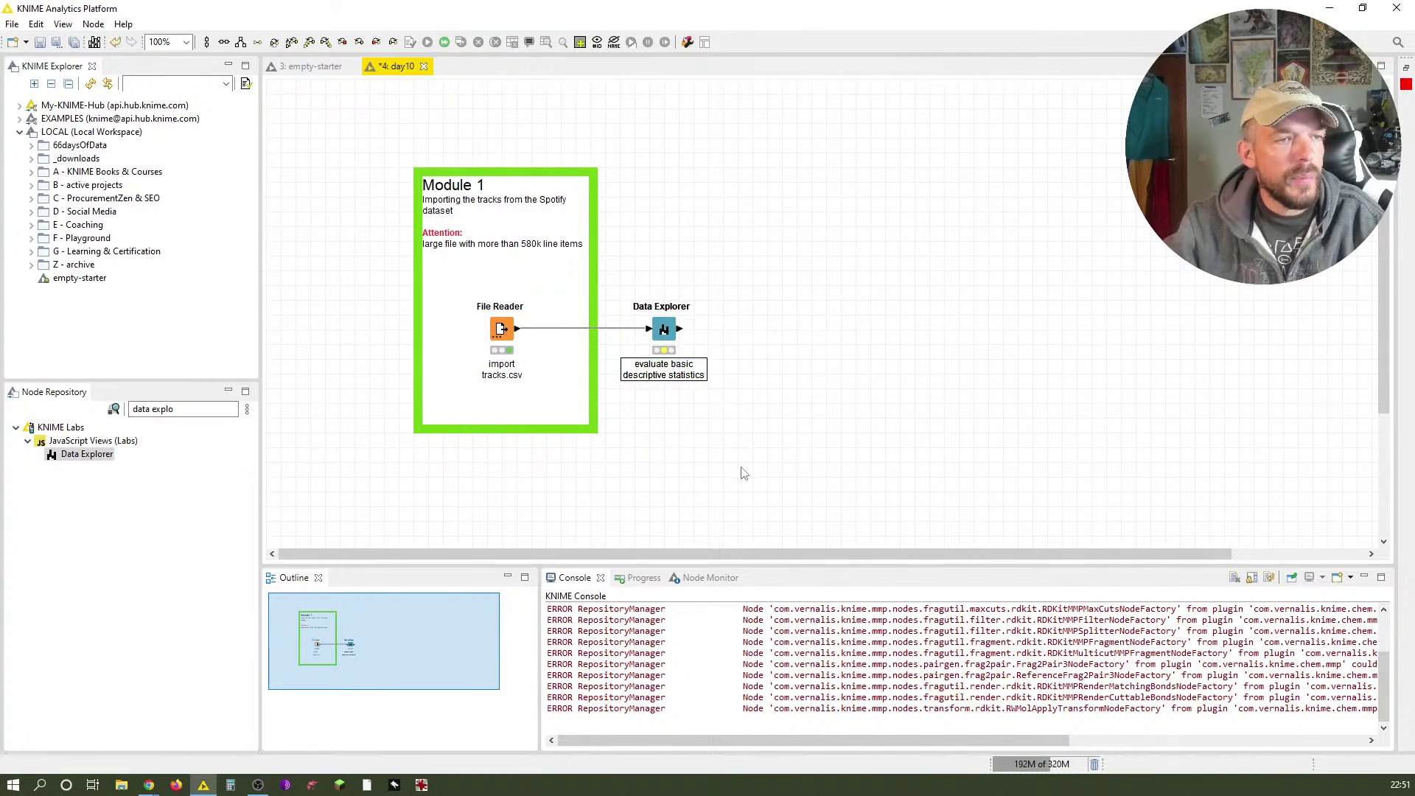
Execute the Data Explorer node with its view opened, and widen the view window to include the Kurtosis and Overall Sum columns.
right_click(663, 333)
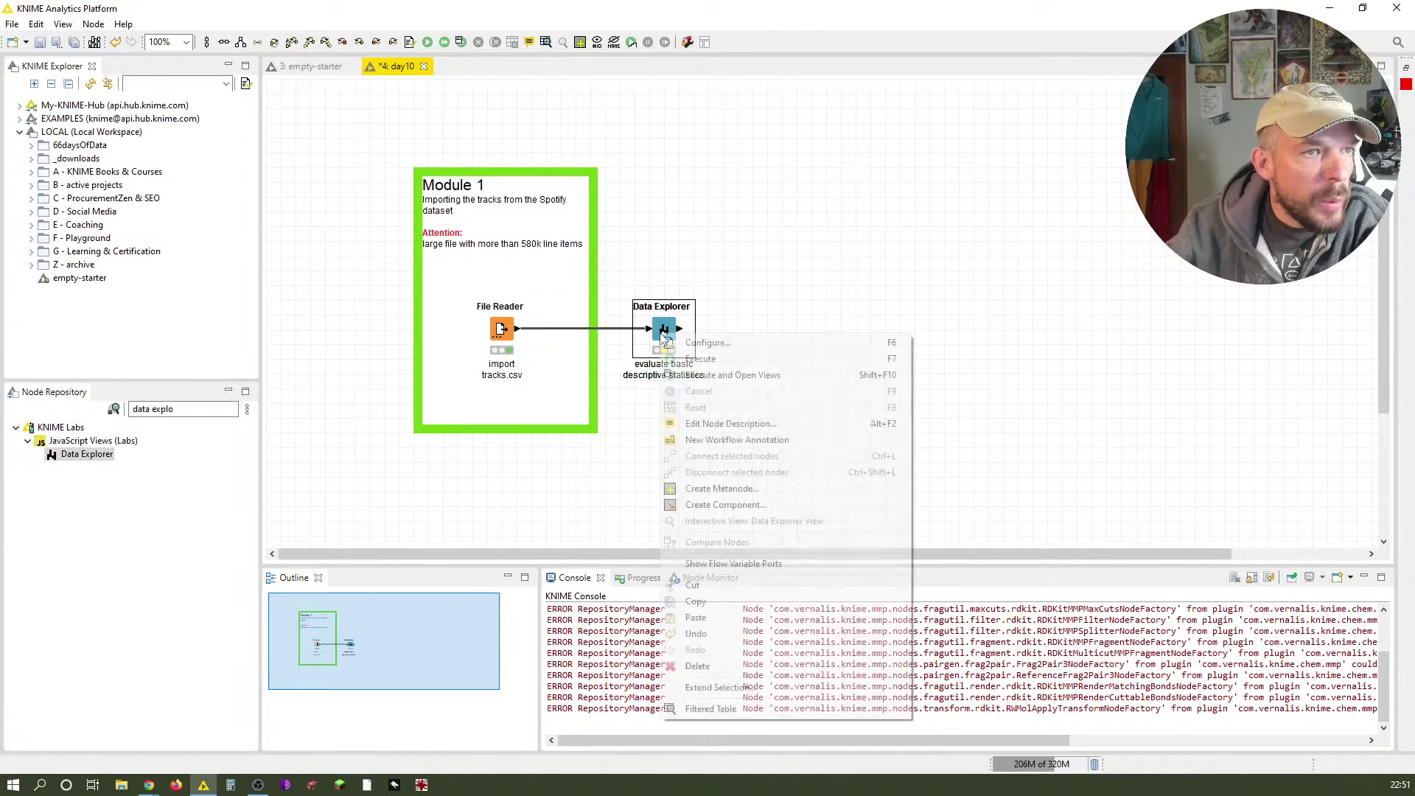
click(703, 375)
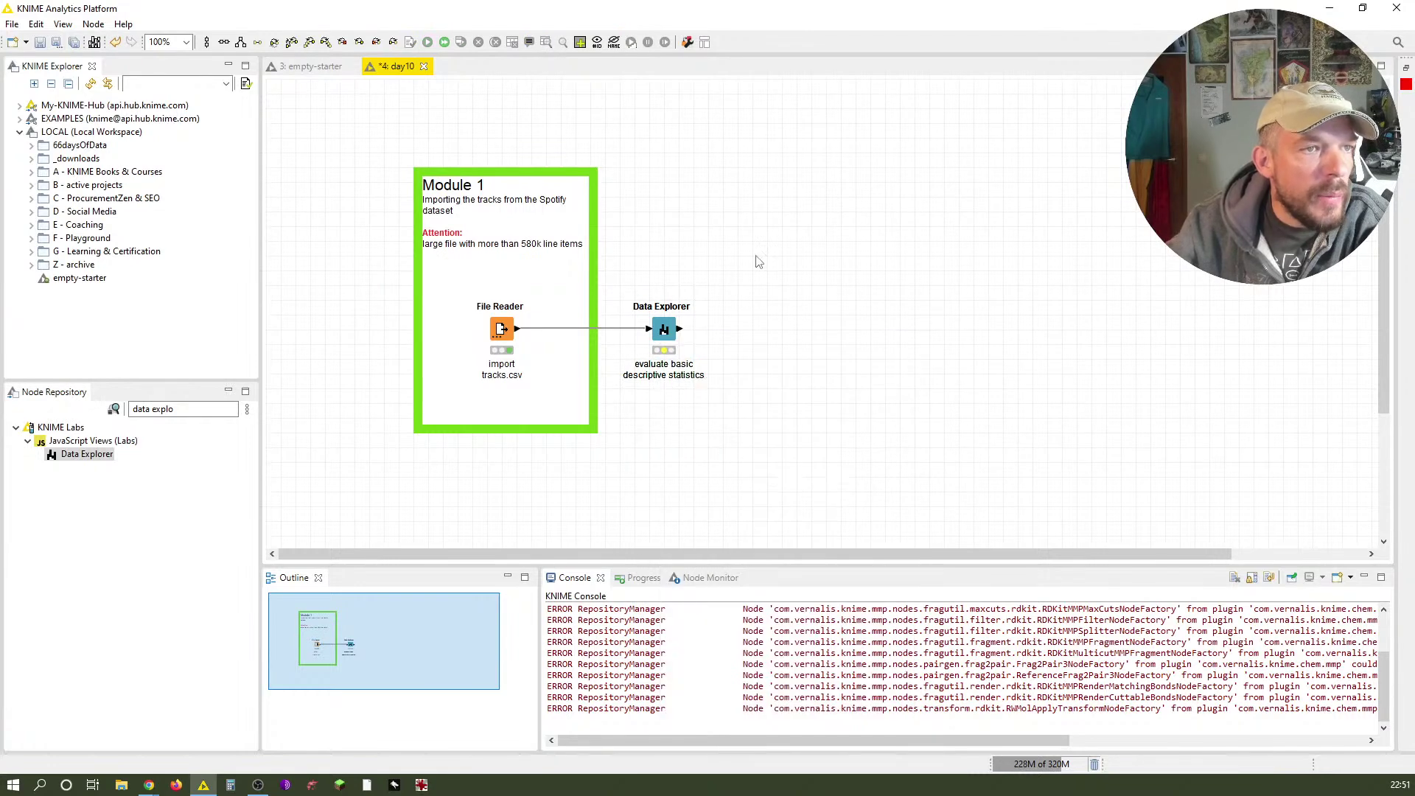
right_click(675, 331)
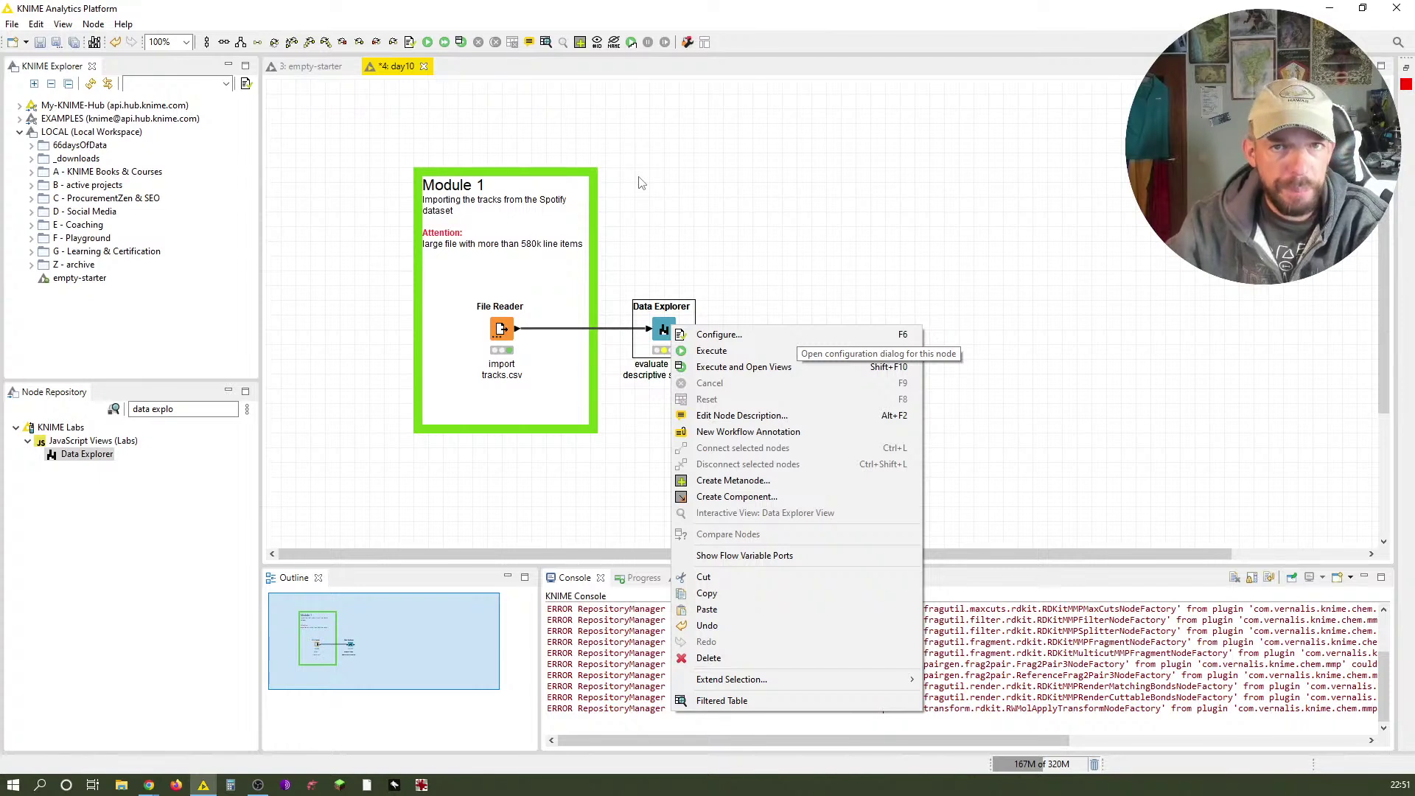
click(770, 368)
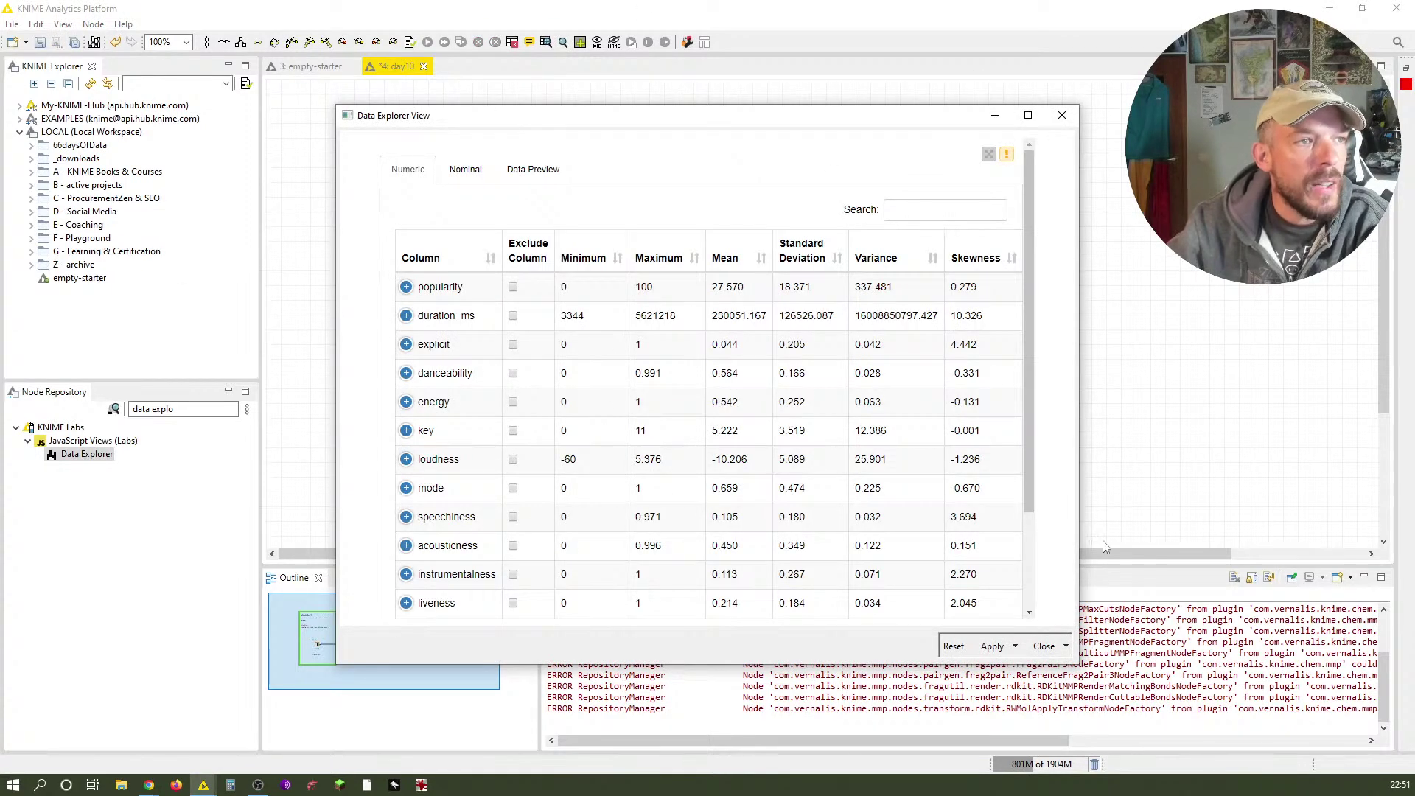
drag(1079, 509, 1265, 510)
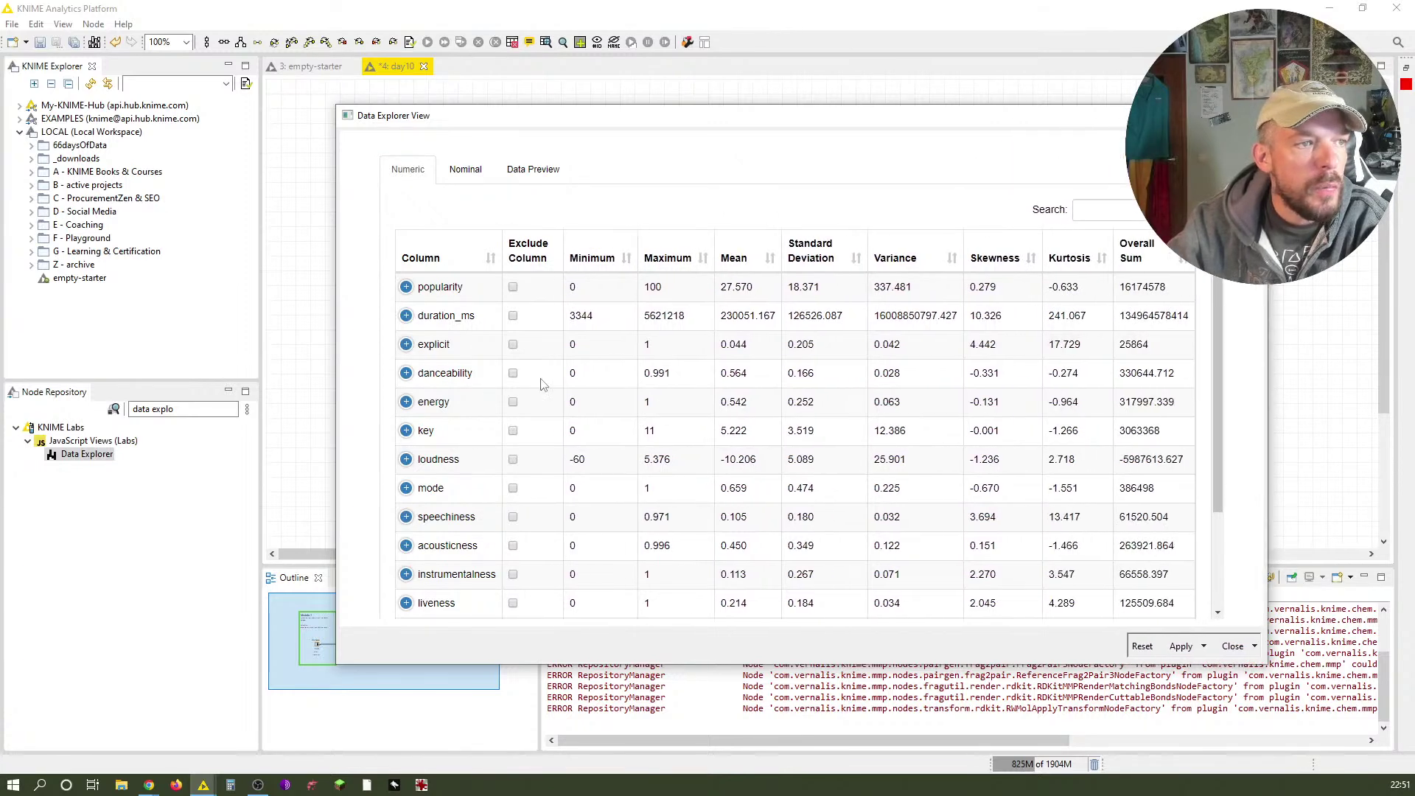
Examine the numeric columns' statistics in the Data Explorer view and check them against the Scribbr article's variance definition.
scroll(478, 317, down, 3)
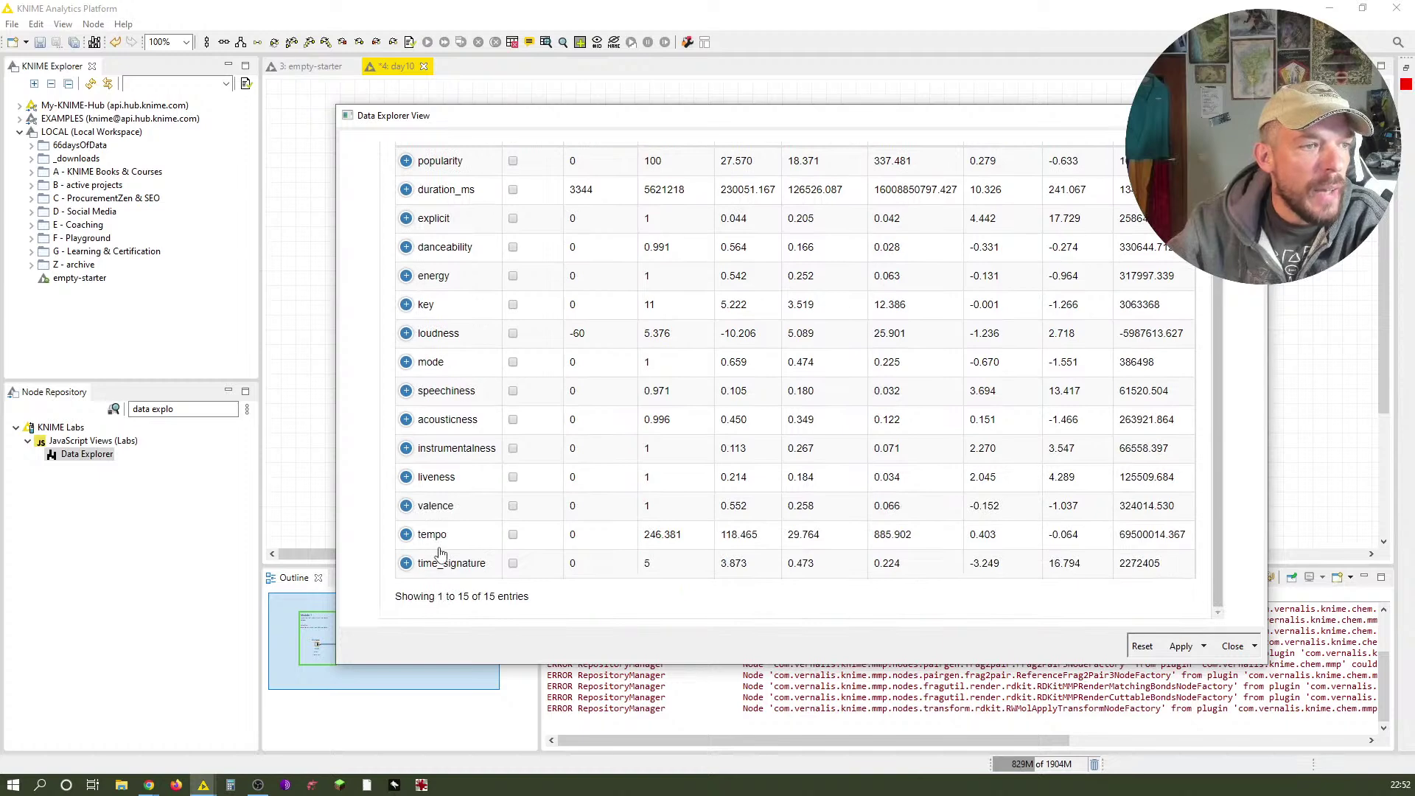
scroll(440, 553, up, 3)
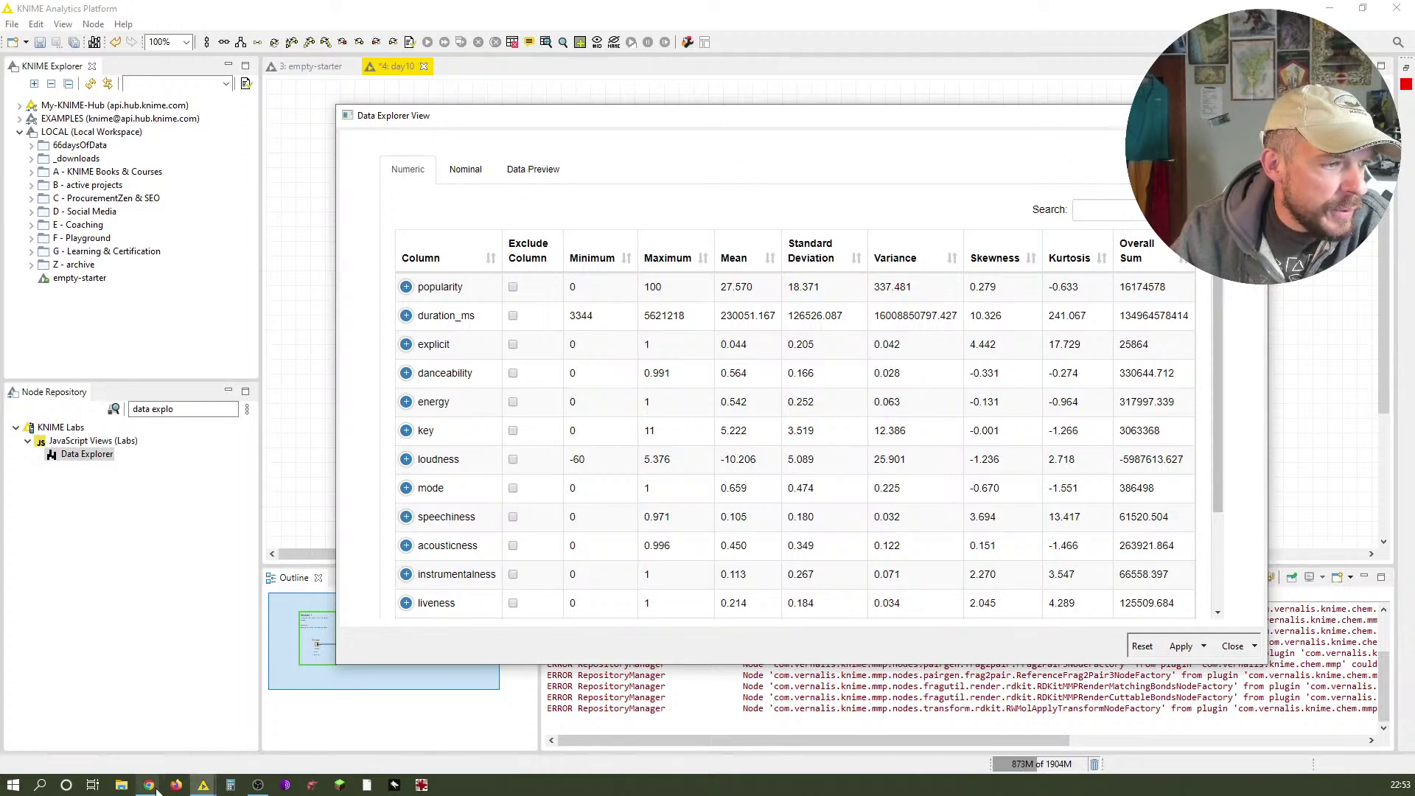
mouse_move(149, 784)
click(168, 737)
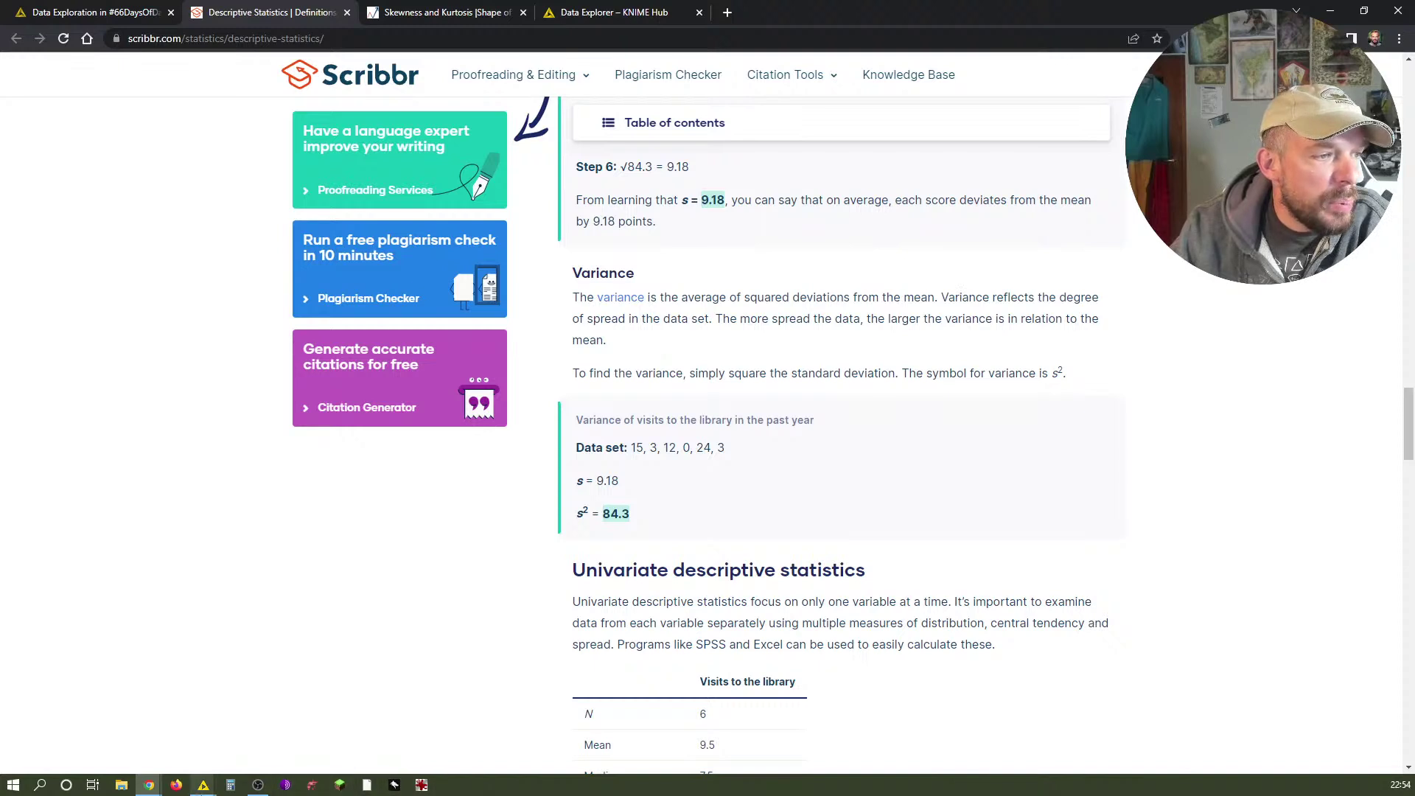
mouse_move(203, 784)
click(284, 719)
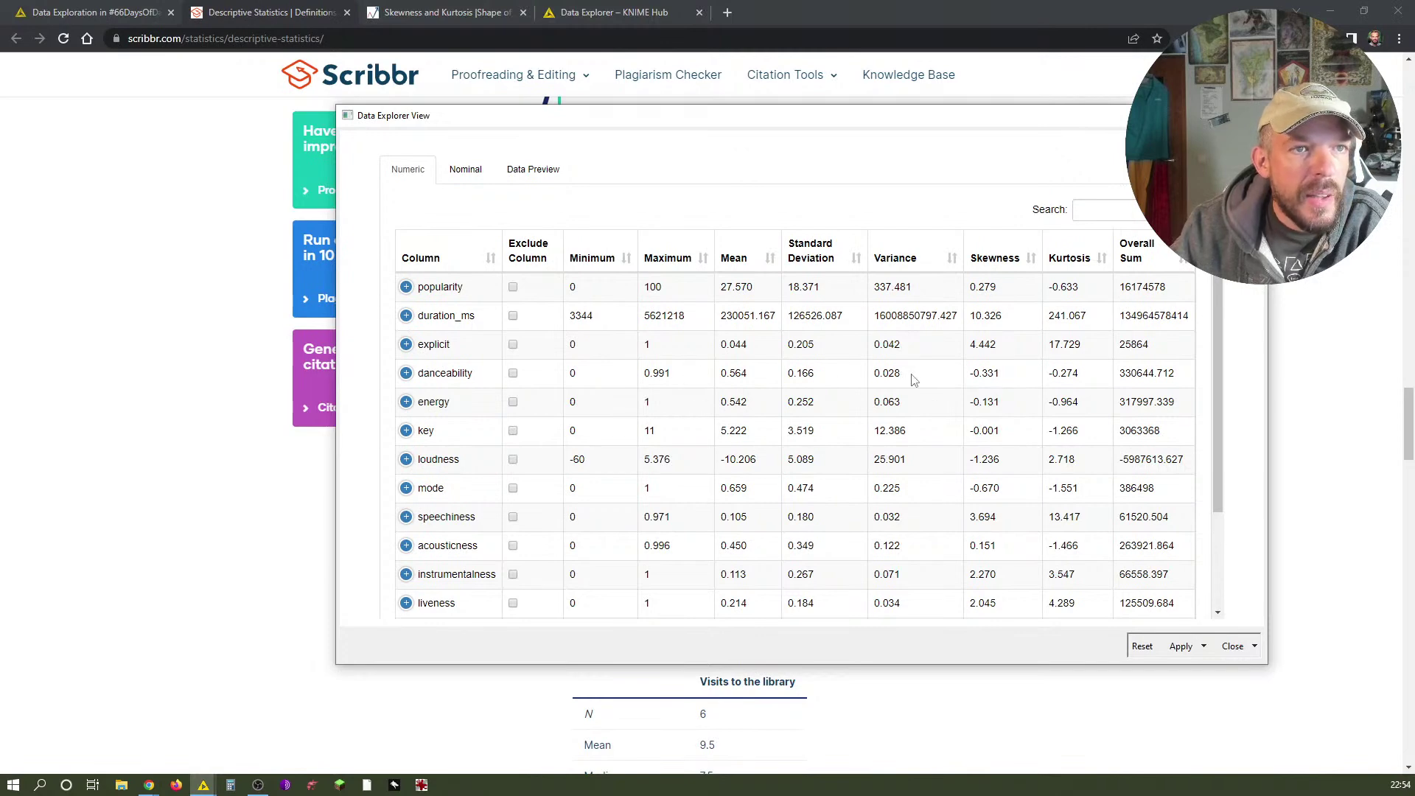
Read the skewness types and Pearson coefficient sections of the Analytics Vidhya "Skewness and Kurtosis" article, skipping its sign-up prompt.
click(442, 12)
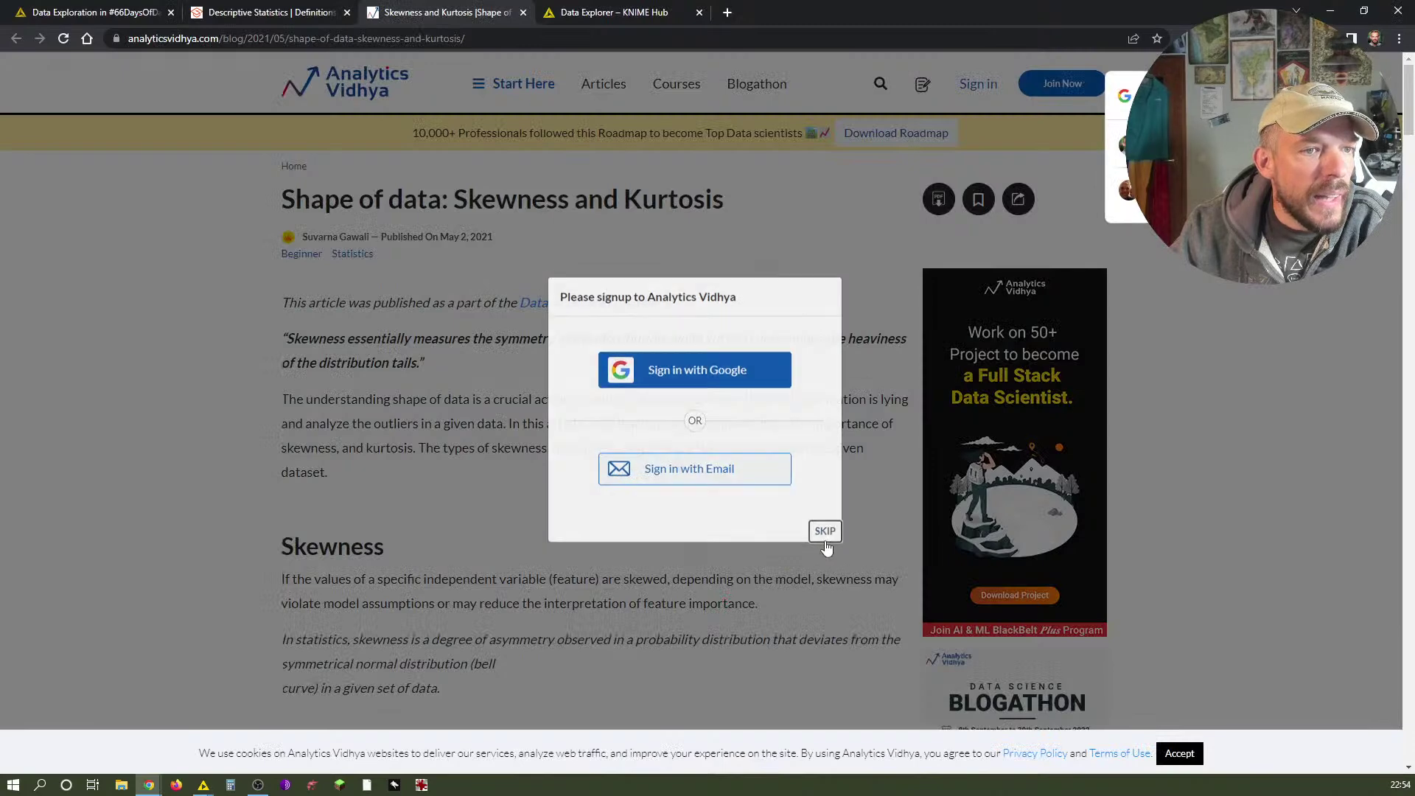
click(824, 533)
key(alt+Tab)
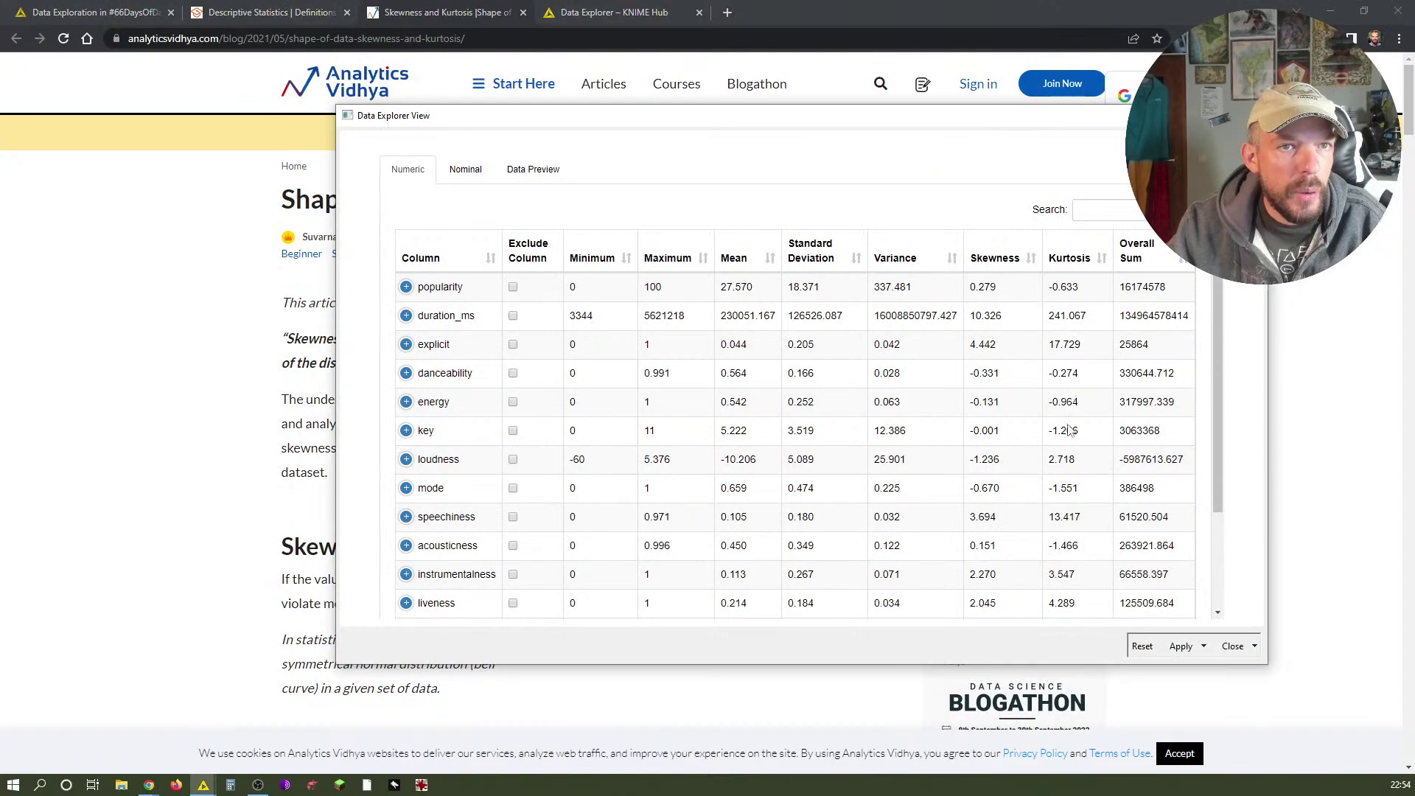
key(alt+Tab)
scroll(509, 502, down, 3)
scroll(509, 502, down, 20)
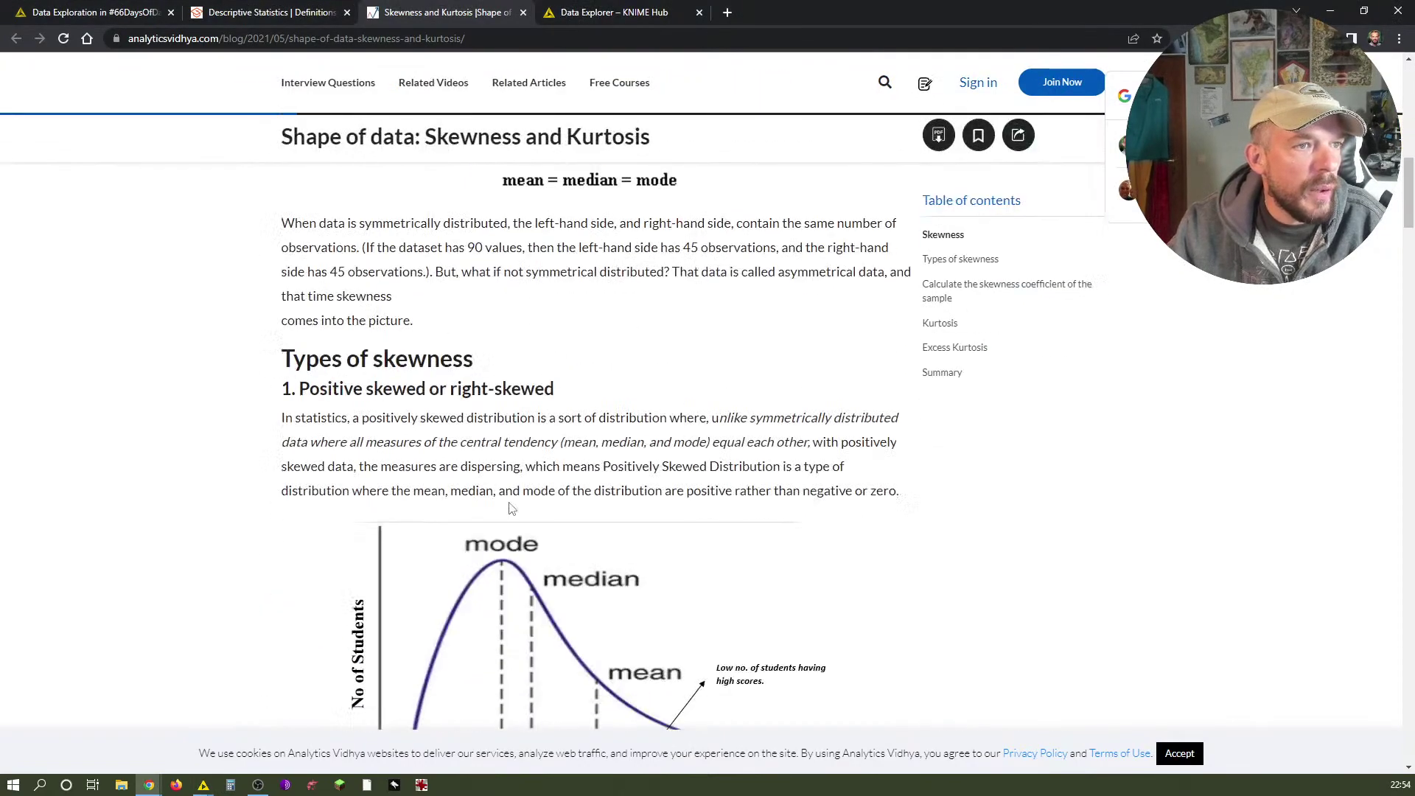
scroll(510, 502, up, 4)
scroll(510, 502, down, 15)
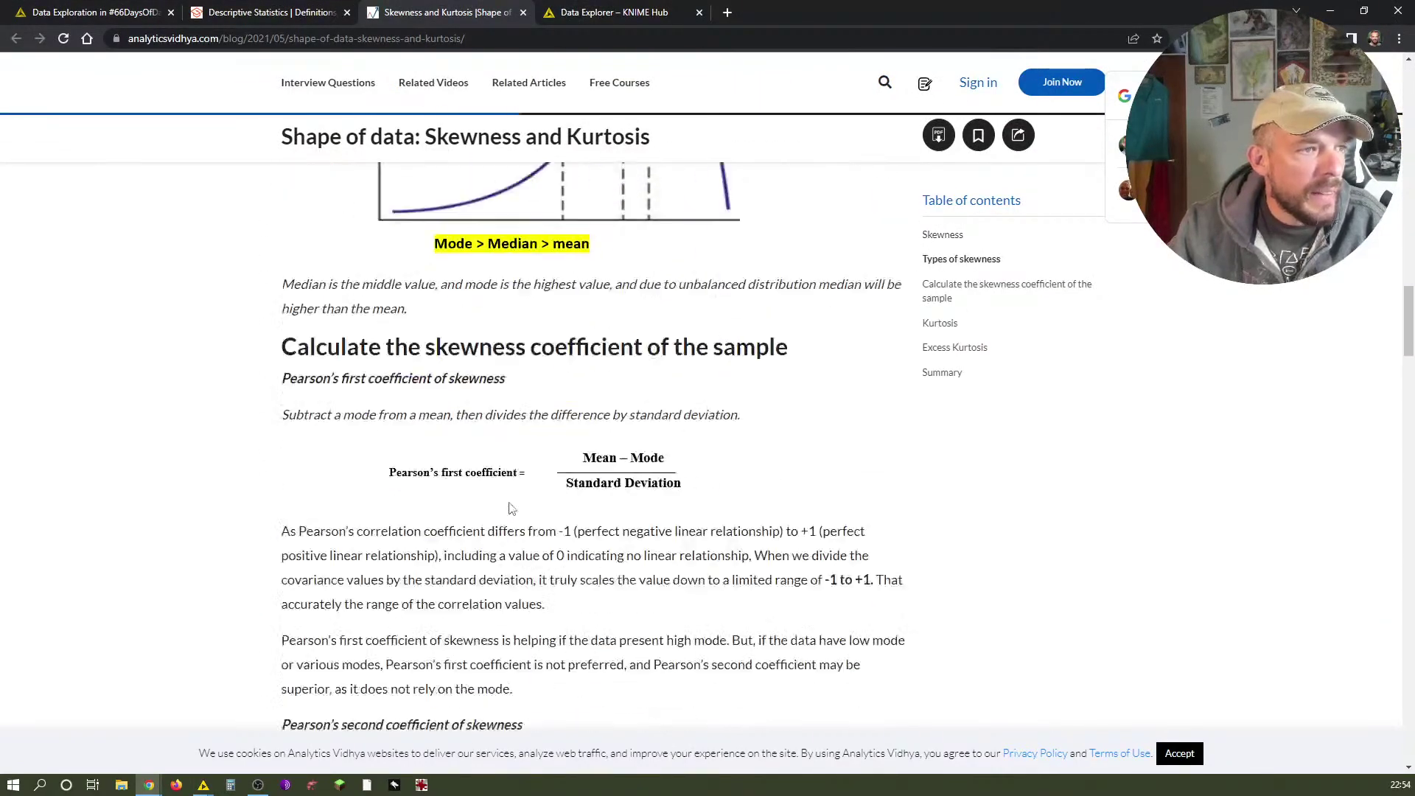
scroll(510, 502, down, 4)
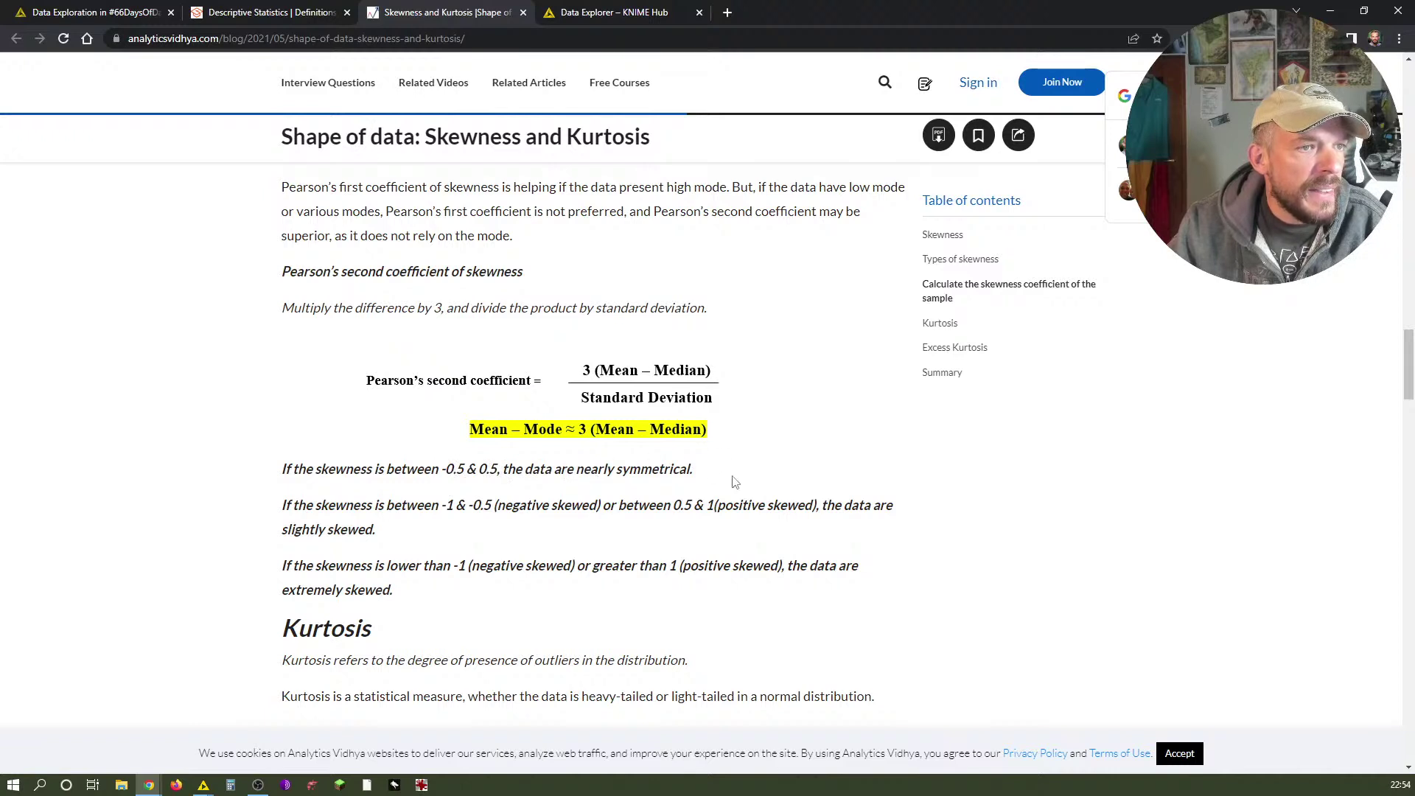
Compare the Data Explorer's skewness and kurtosis values with the article's skewness thresholds and its Kurtosis section.
key(alt+Tab)
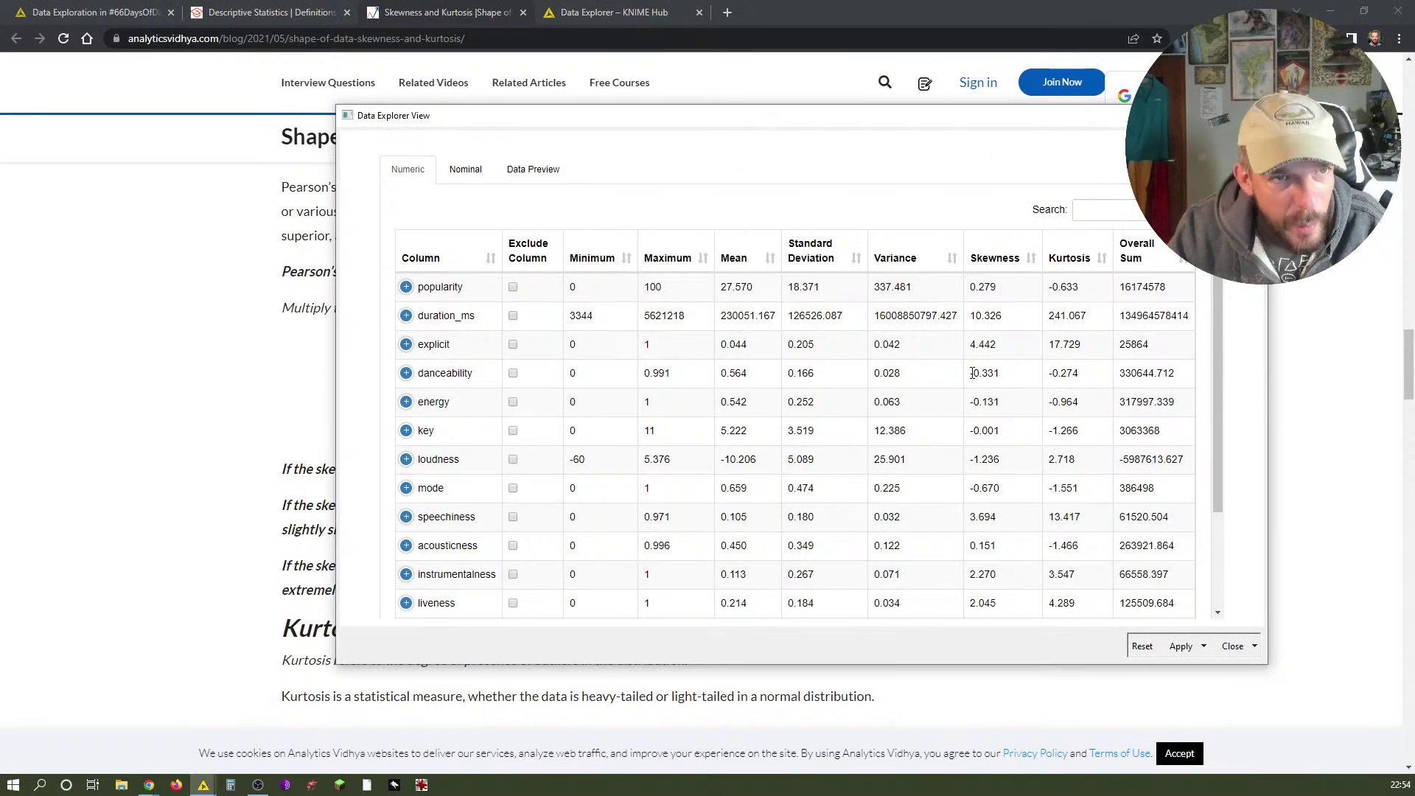
key(alt+Tab)
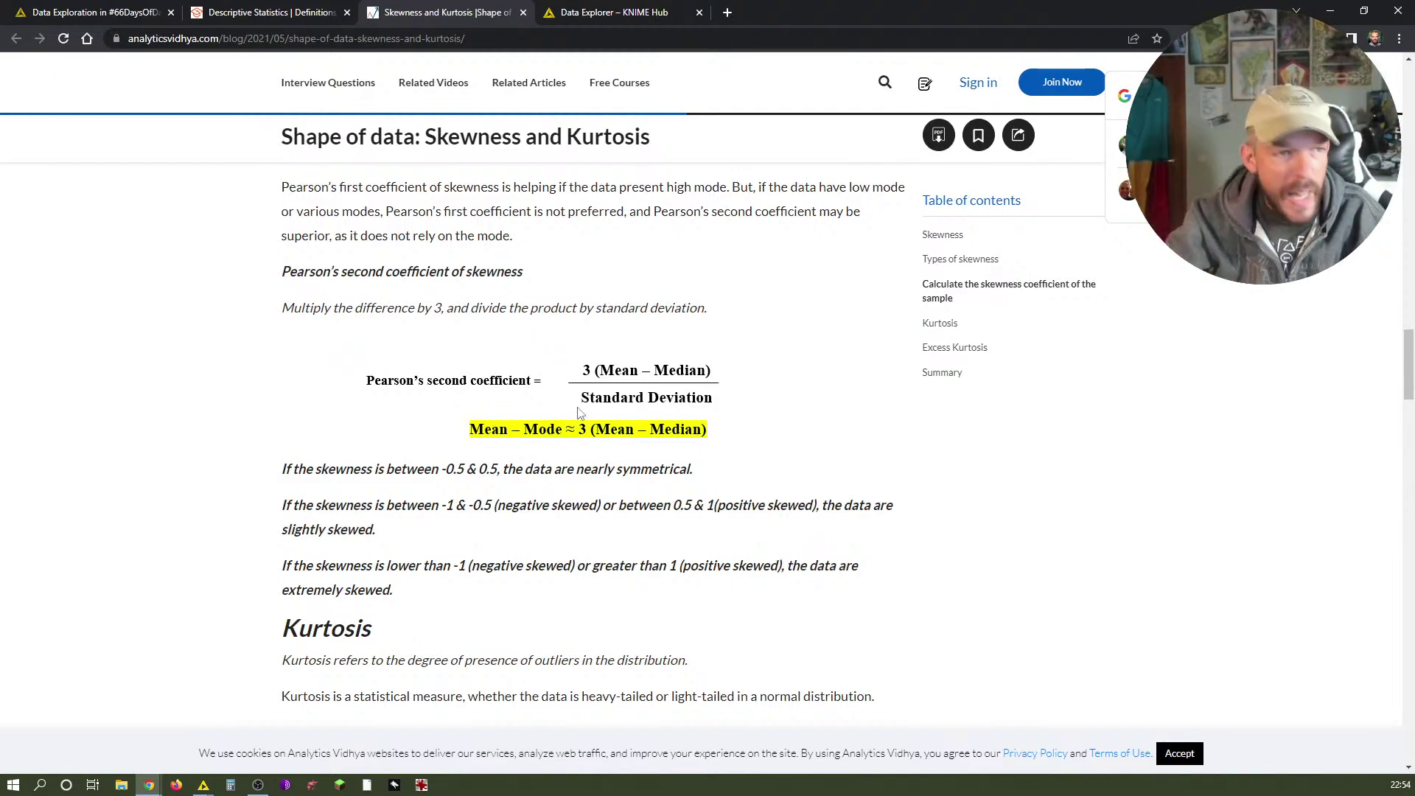
key(alt+Tab)
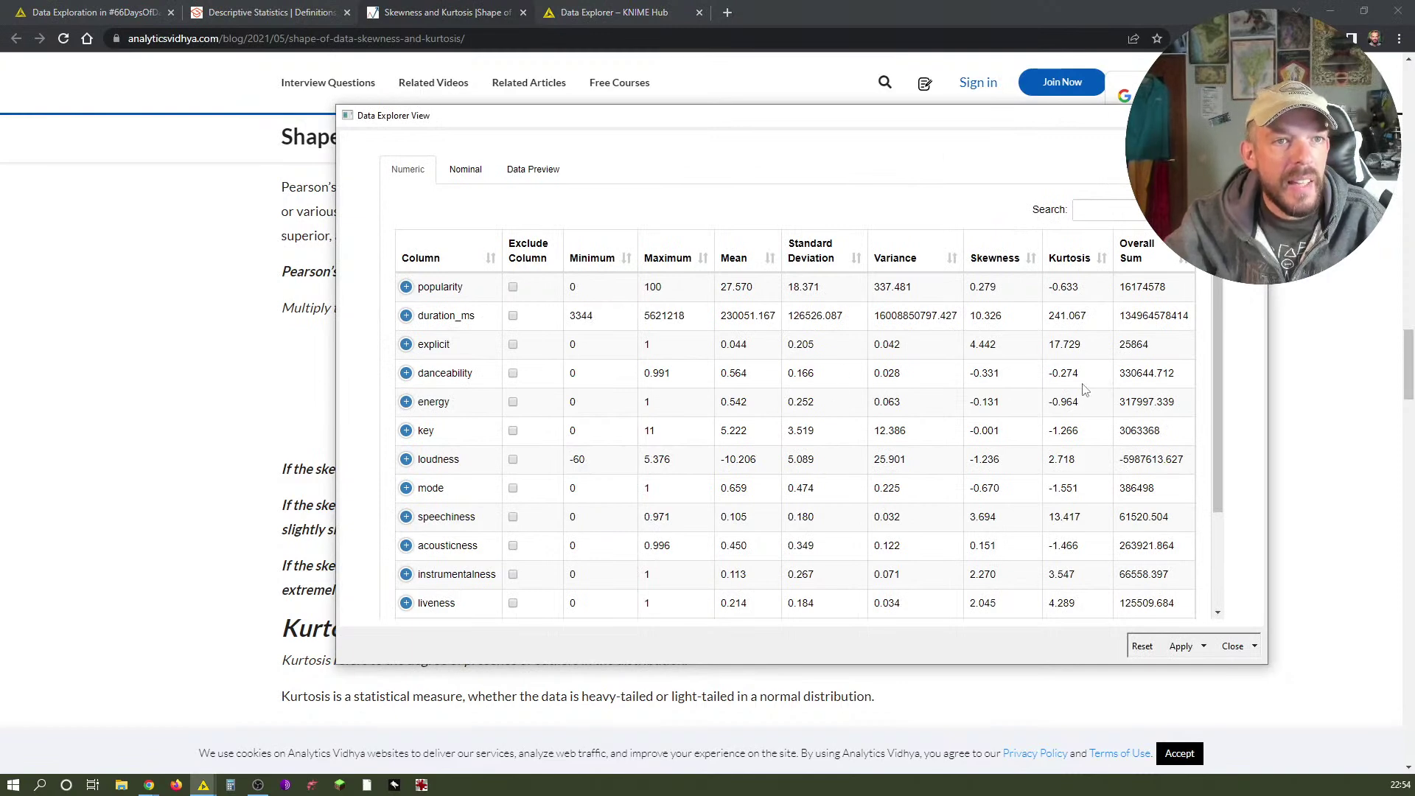
key(alt+Tab)
scroll(957, 414, down, 7)
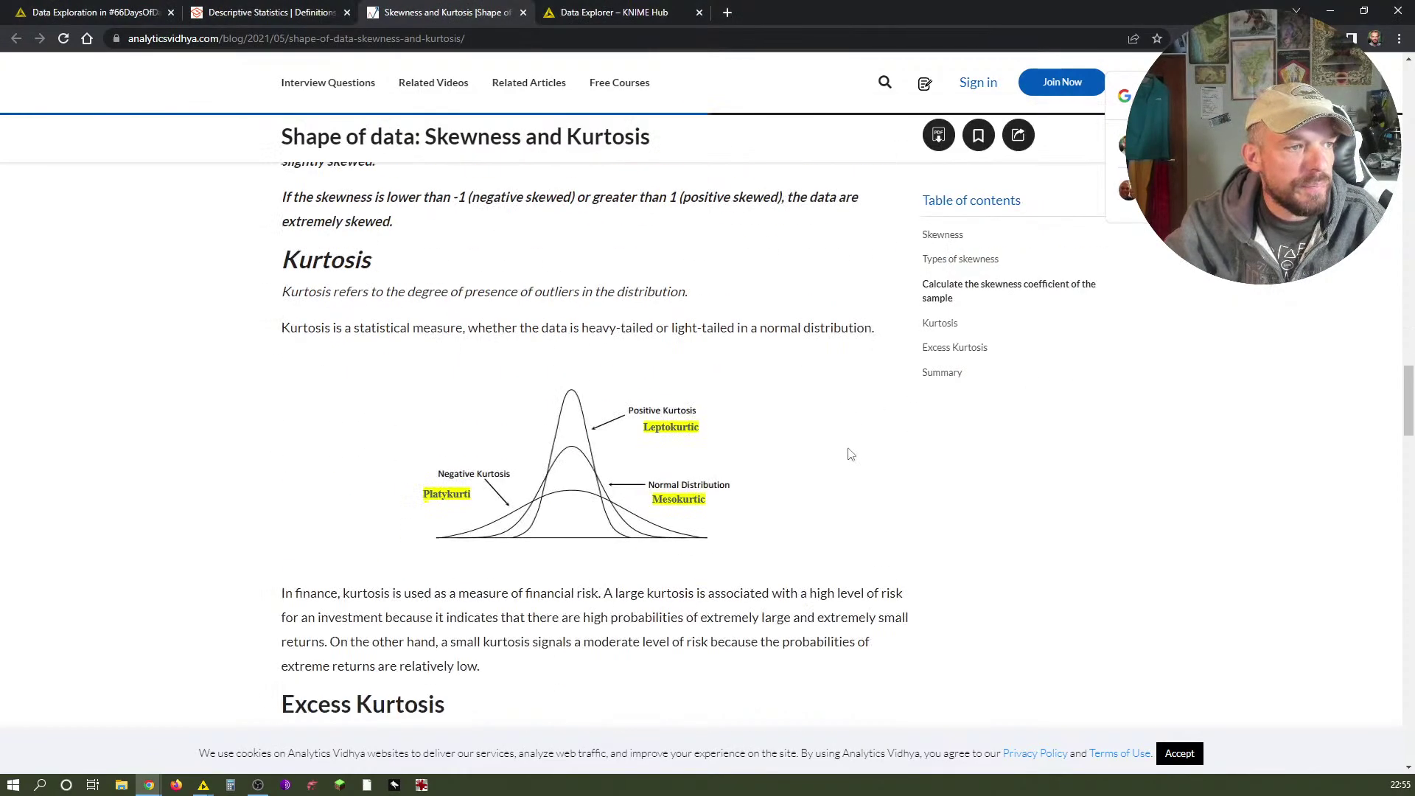
Read the article's Kurtosis and Excess Kurtosis sections and compare the danceability column's kurtosis in the Data Explorer view with the leptokurtic, platykurtic and mesokurtic definitions.
scroll(849, 447, down, 6)
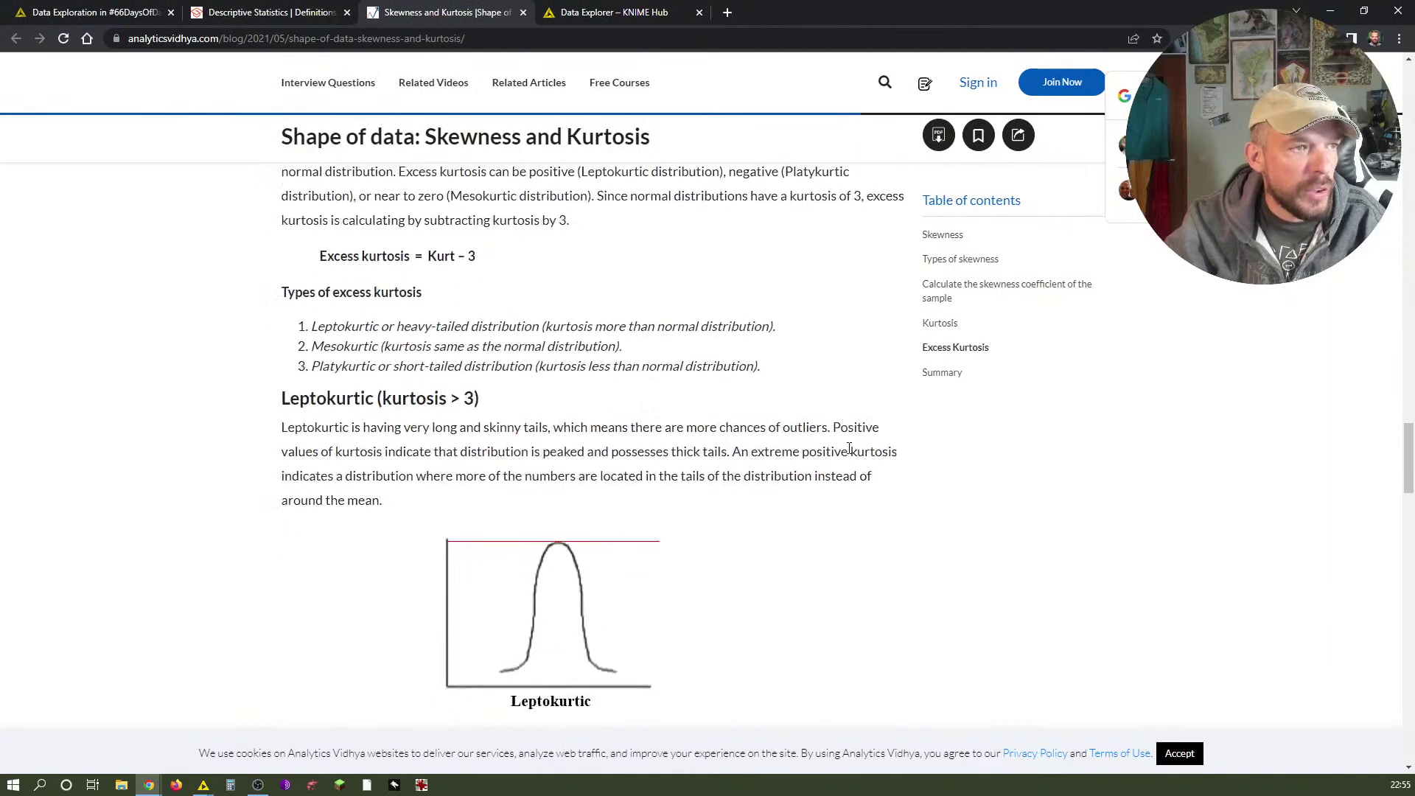
scroll(849, 447, down, 14)
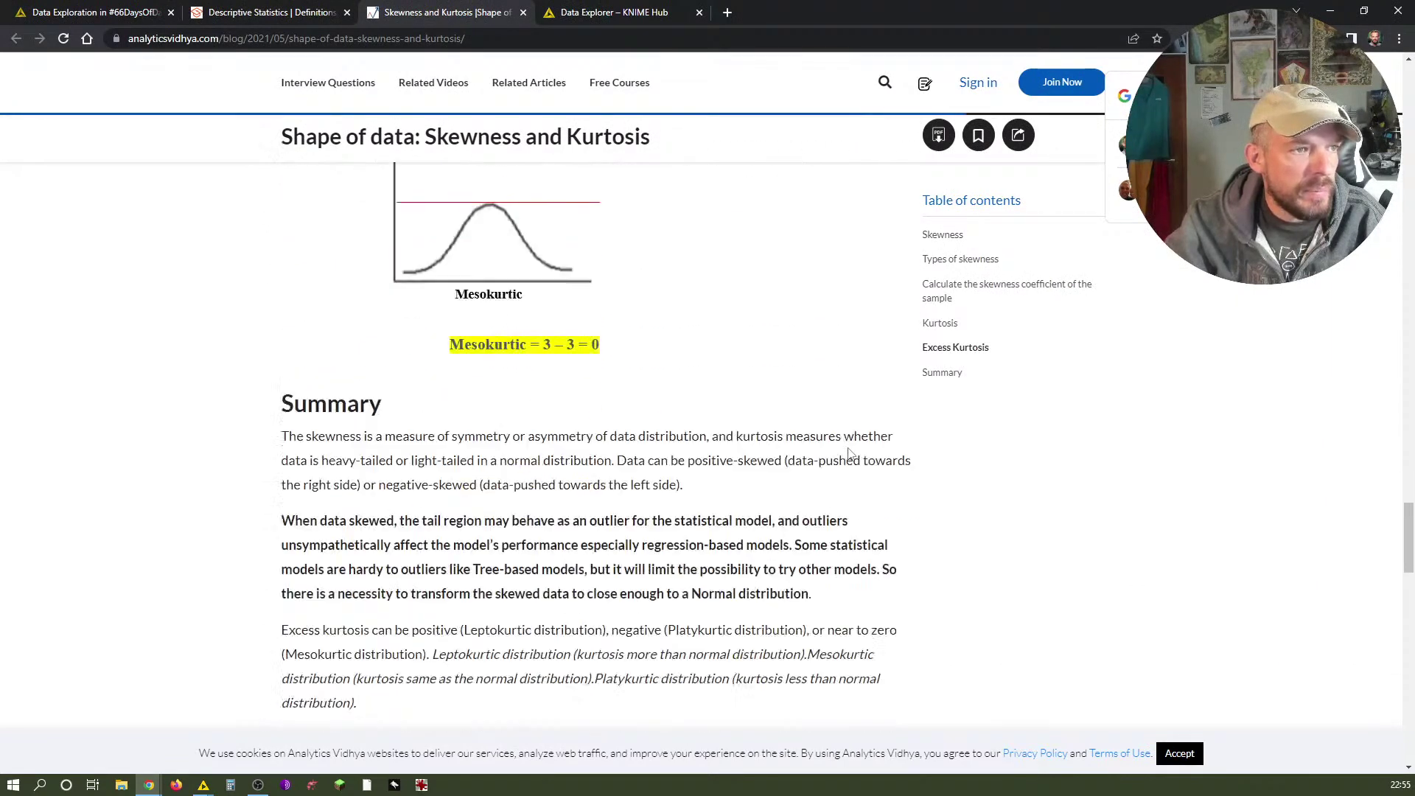
scroll(849, 453, up, 6)
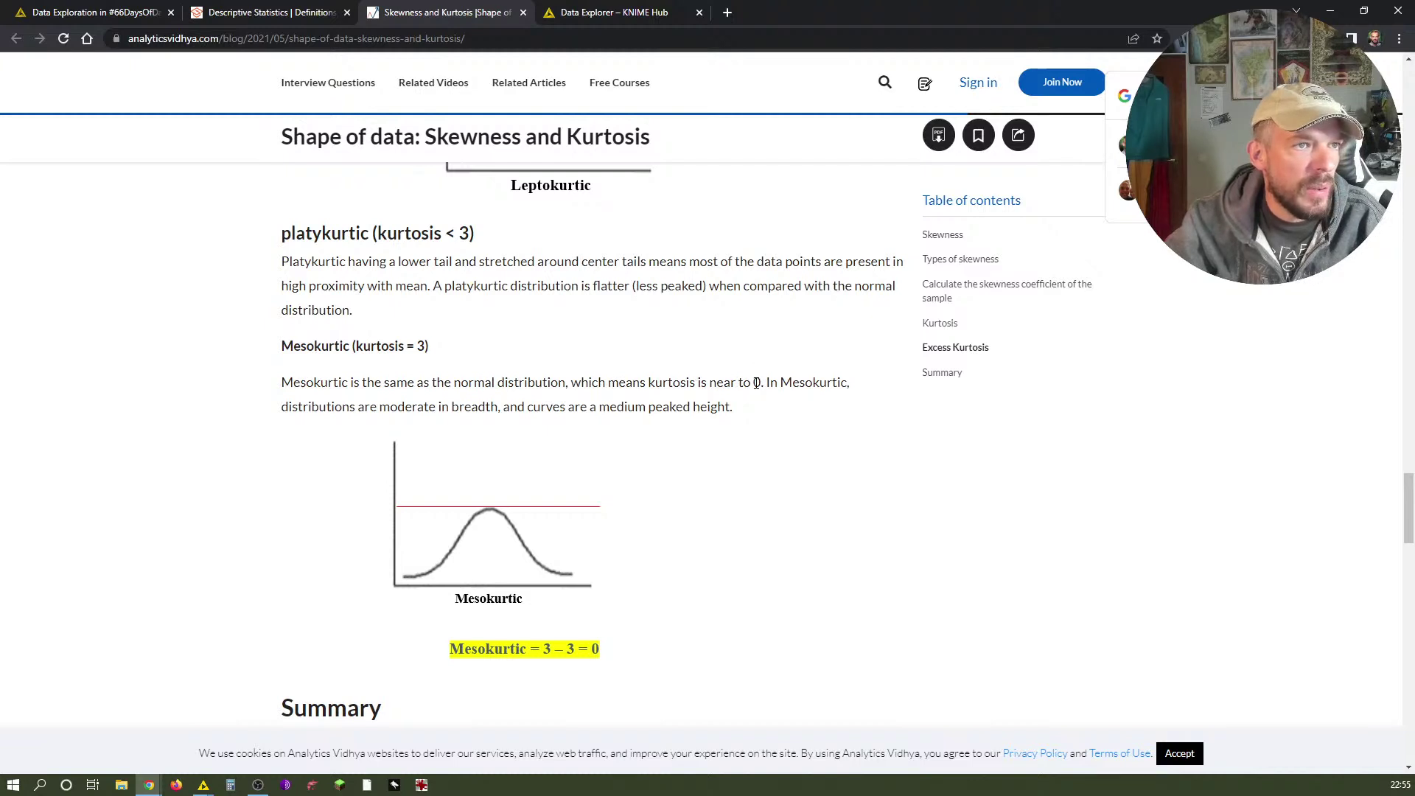
key(alt+Tab)
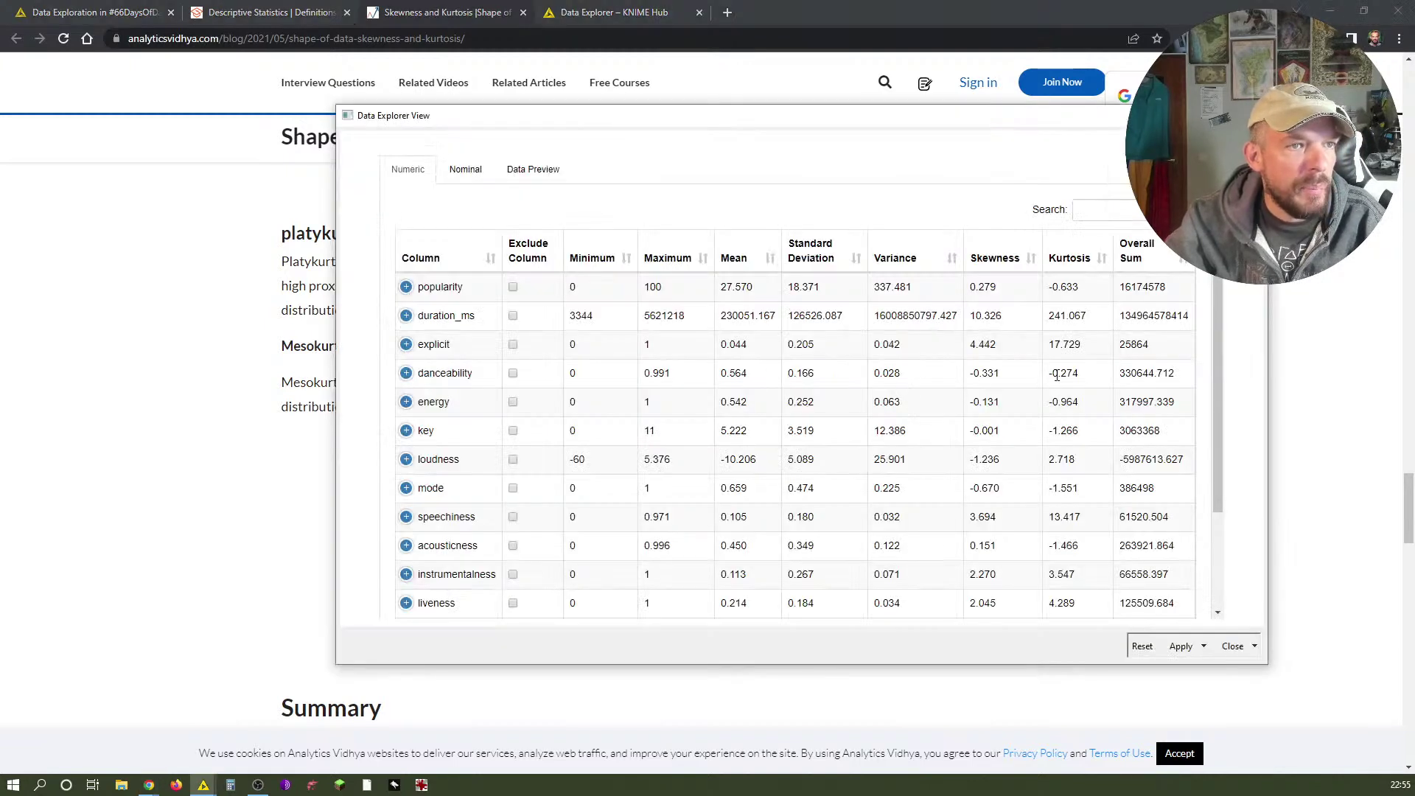
drag(1052, 374, 1086, 378)
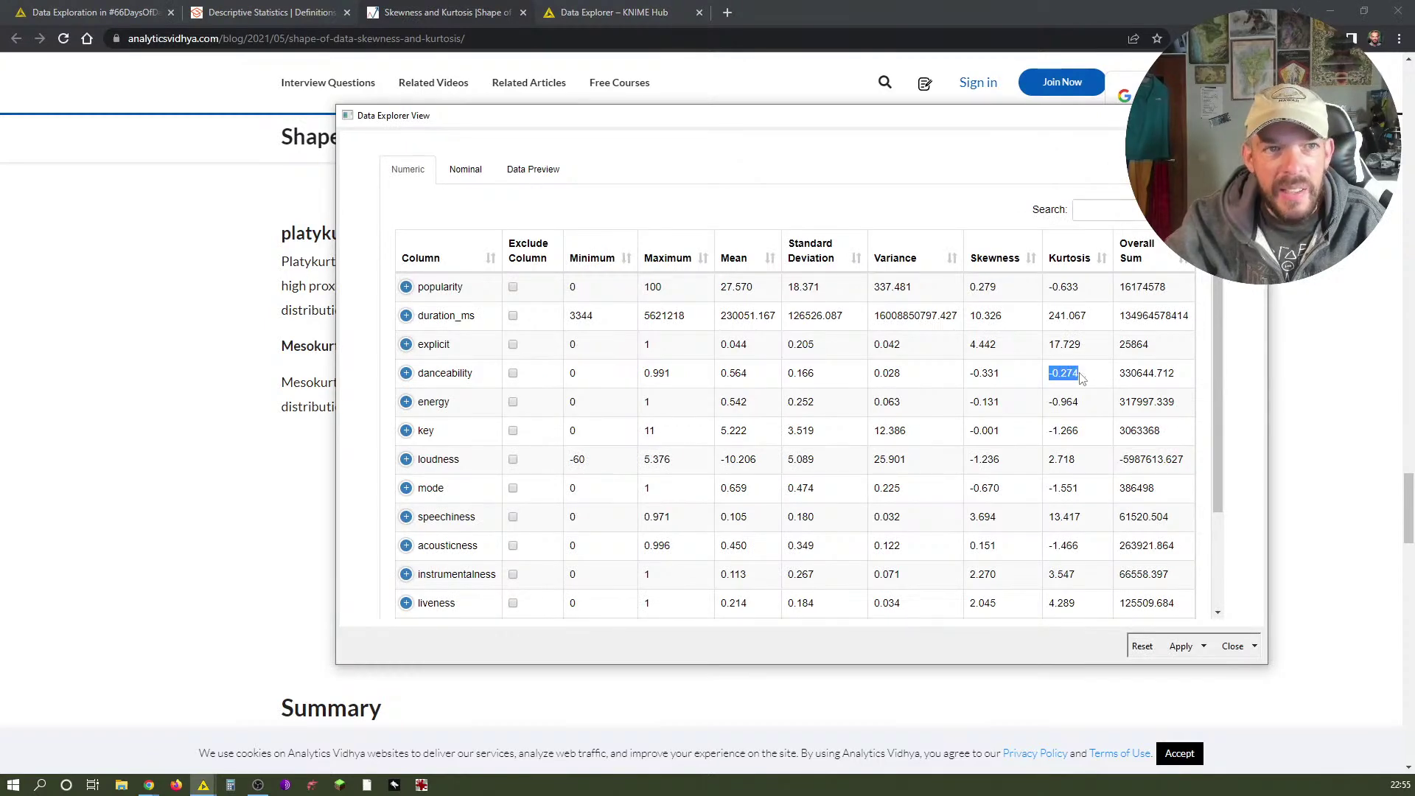
key(alt+Tab)
scroll(848, 480, up, 5)
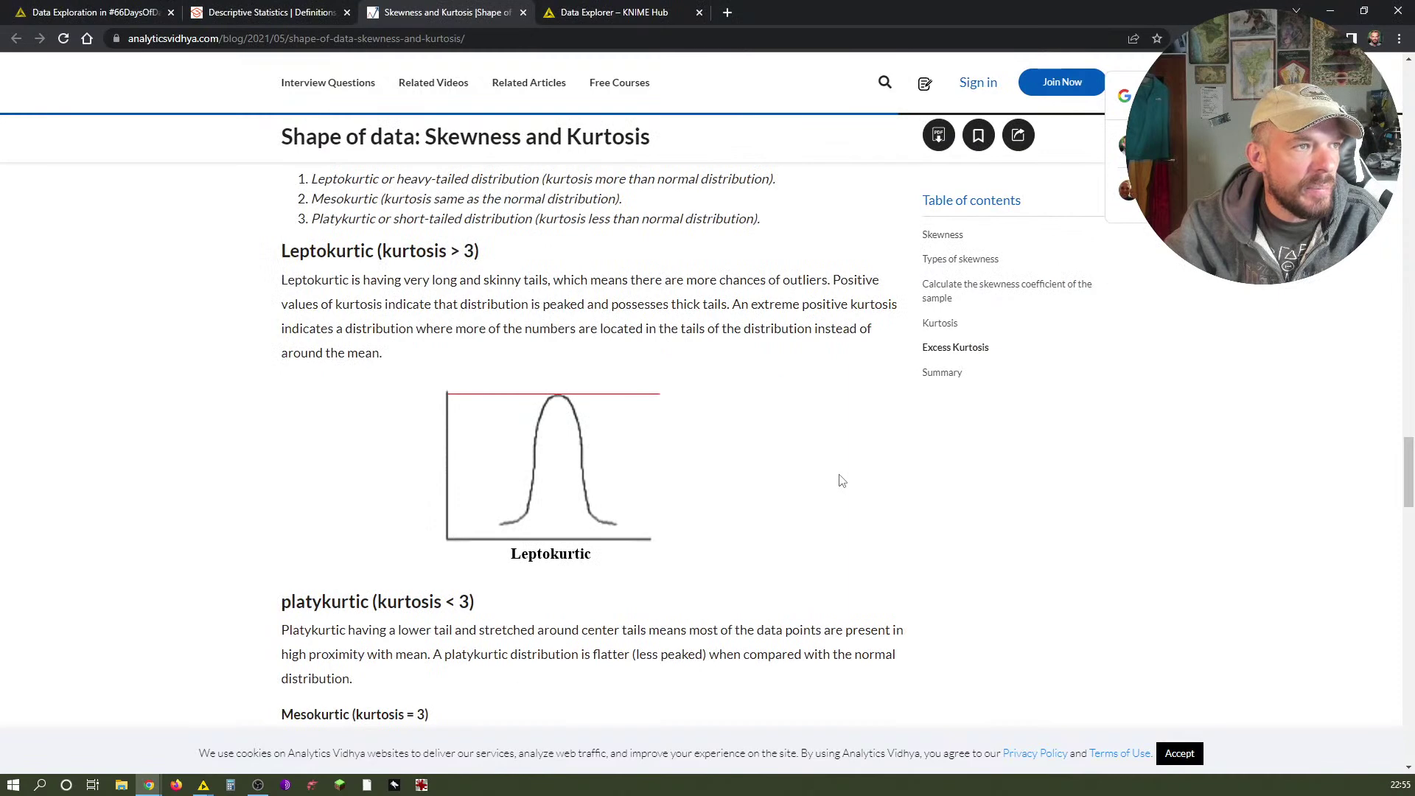
scroll(841, 481, up, 4)
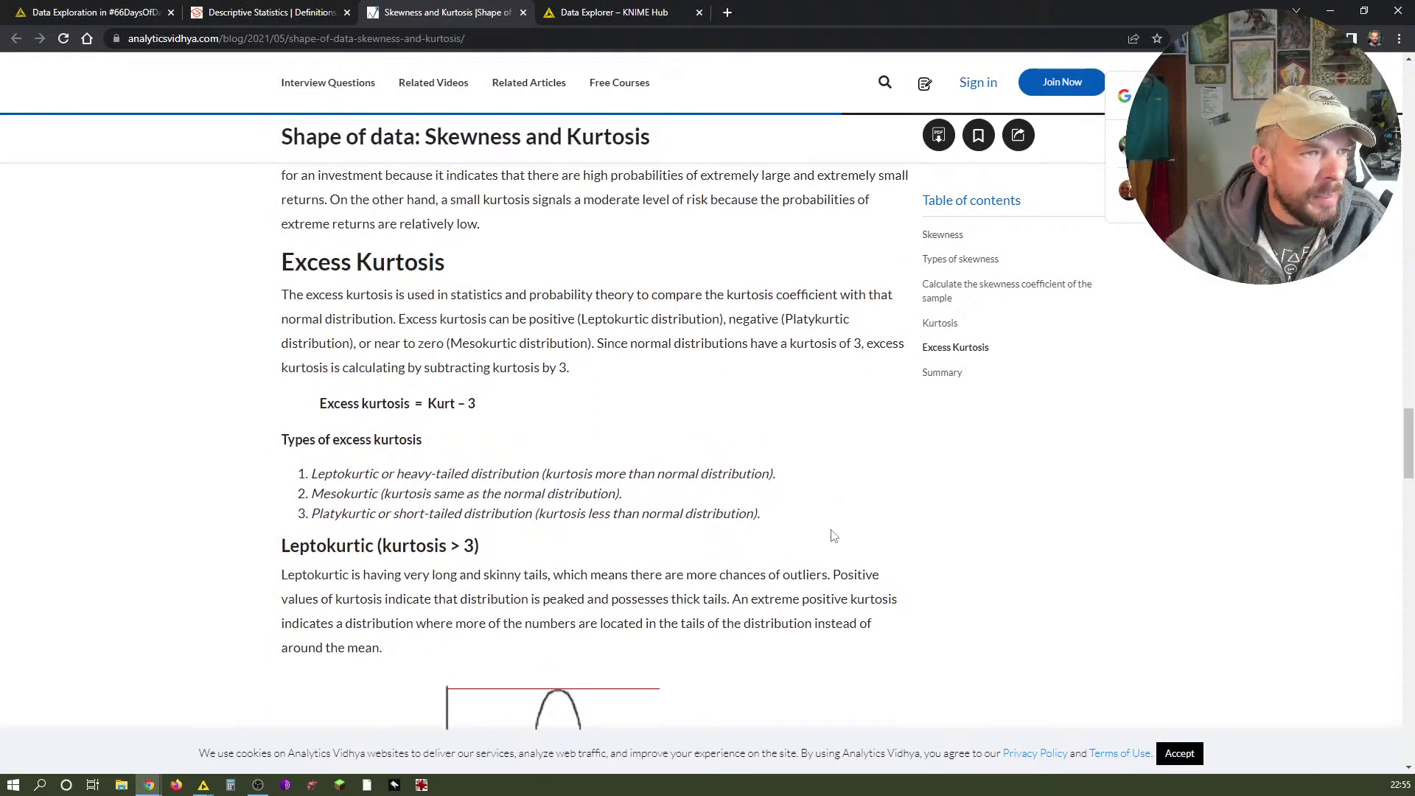
scroll(833, 538, up, 4)
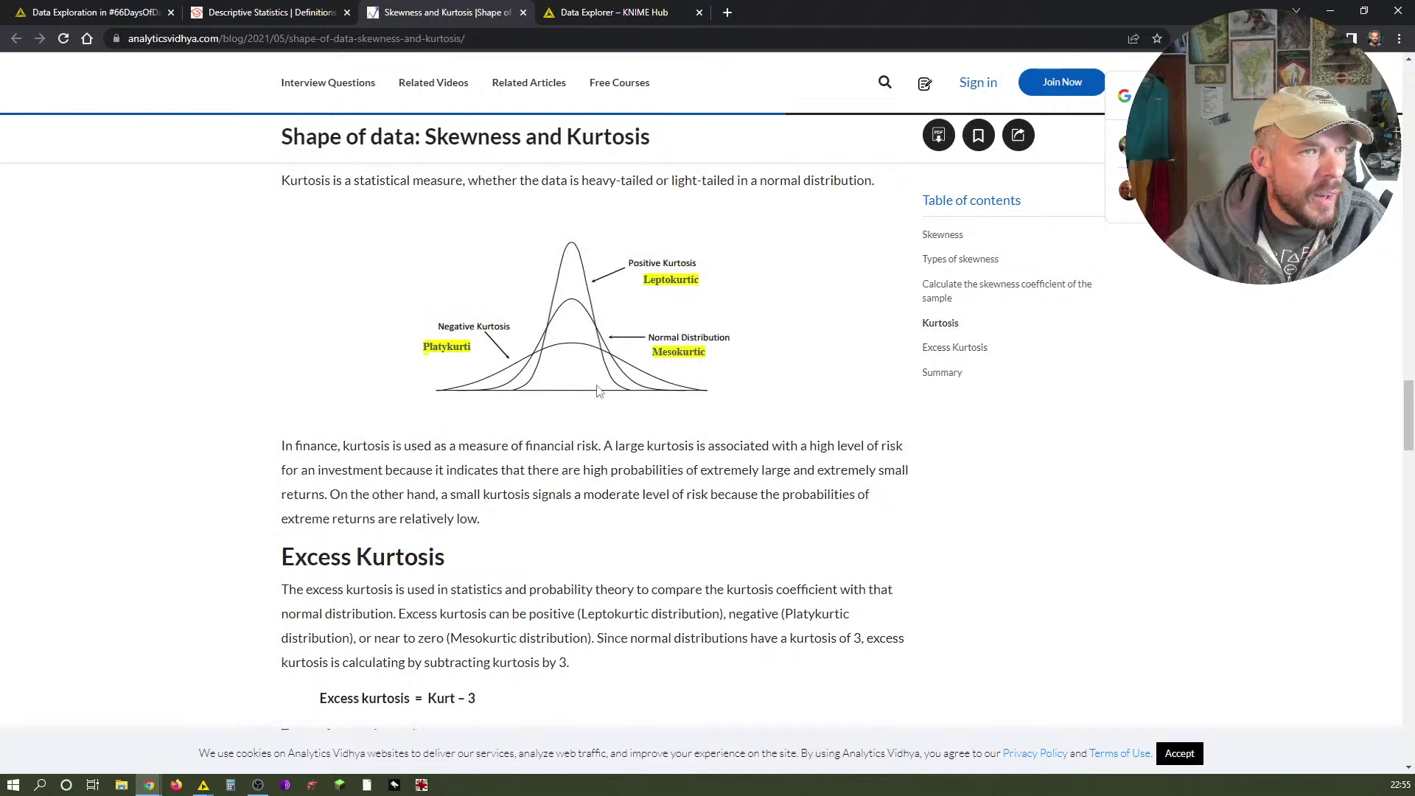
Switch to the Data Explorer view and examine the nominal columns' missing and unique values and the data preview rows, then return to the numeric statistics.
key(alt+Tab)
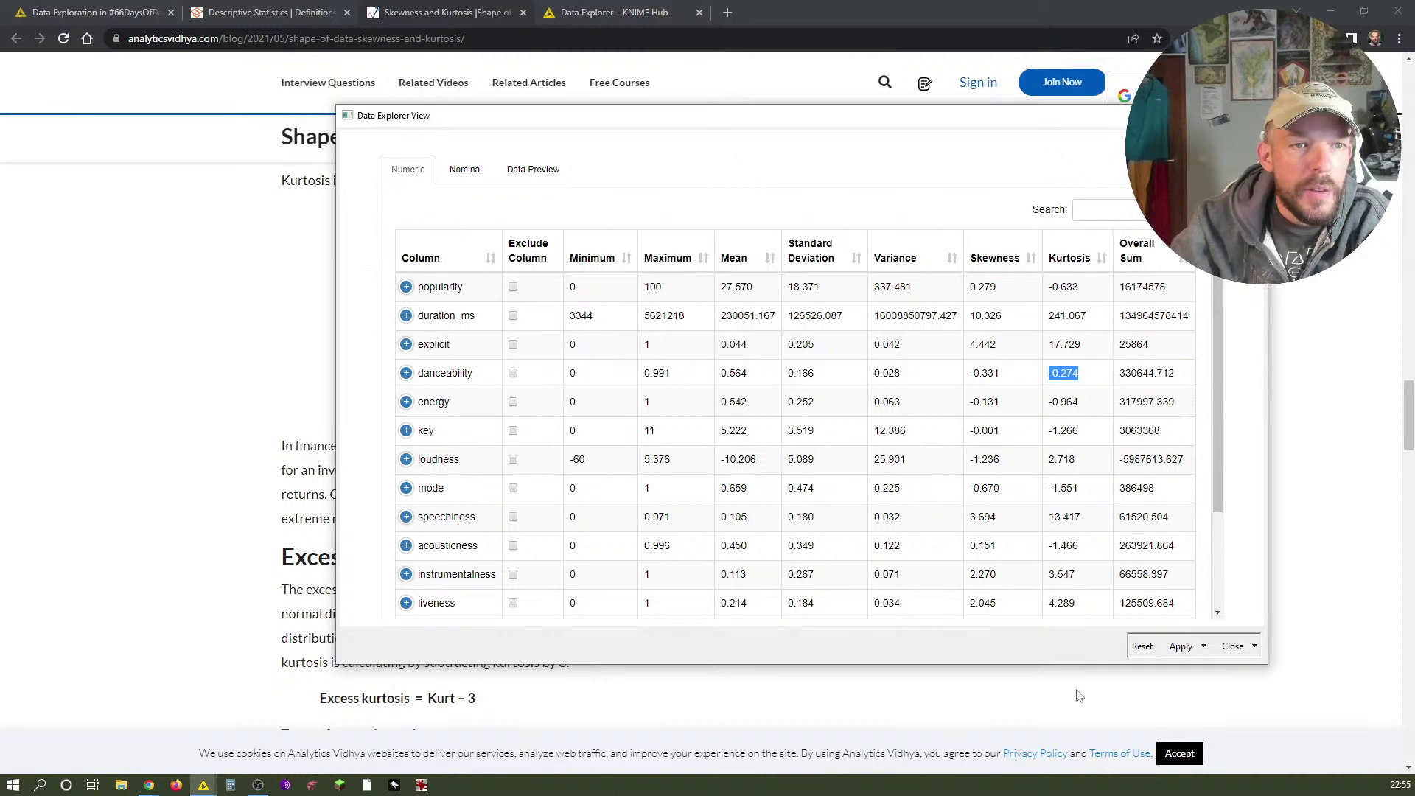
click(466, 171)
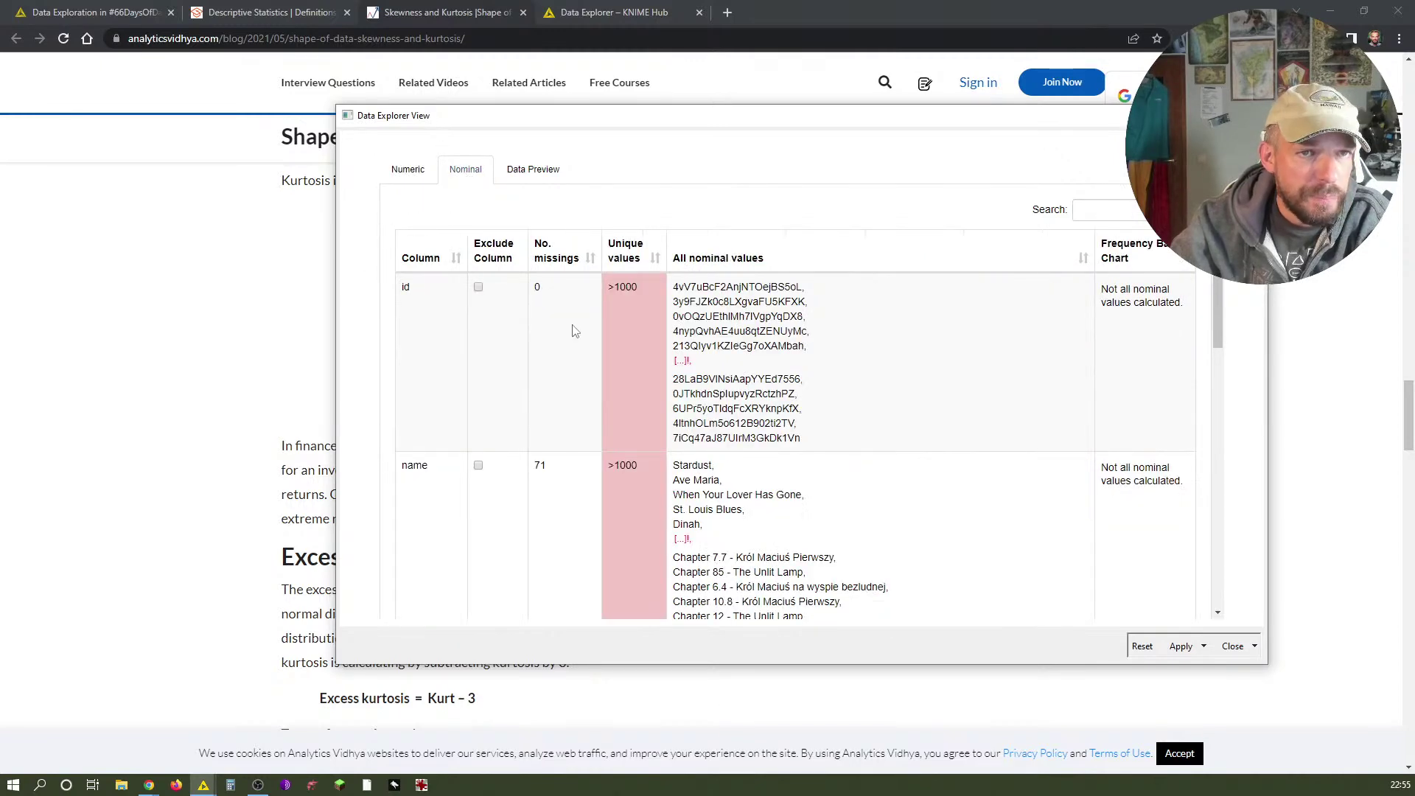
scroll(567, 339, down, 10)
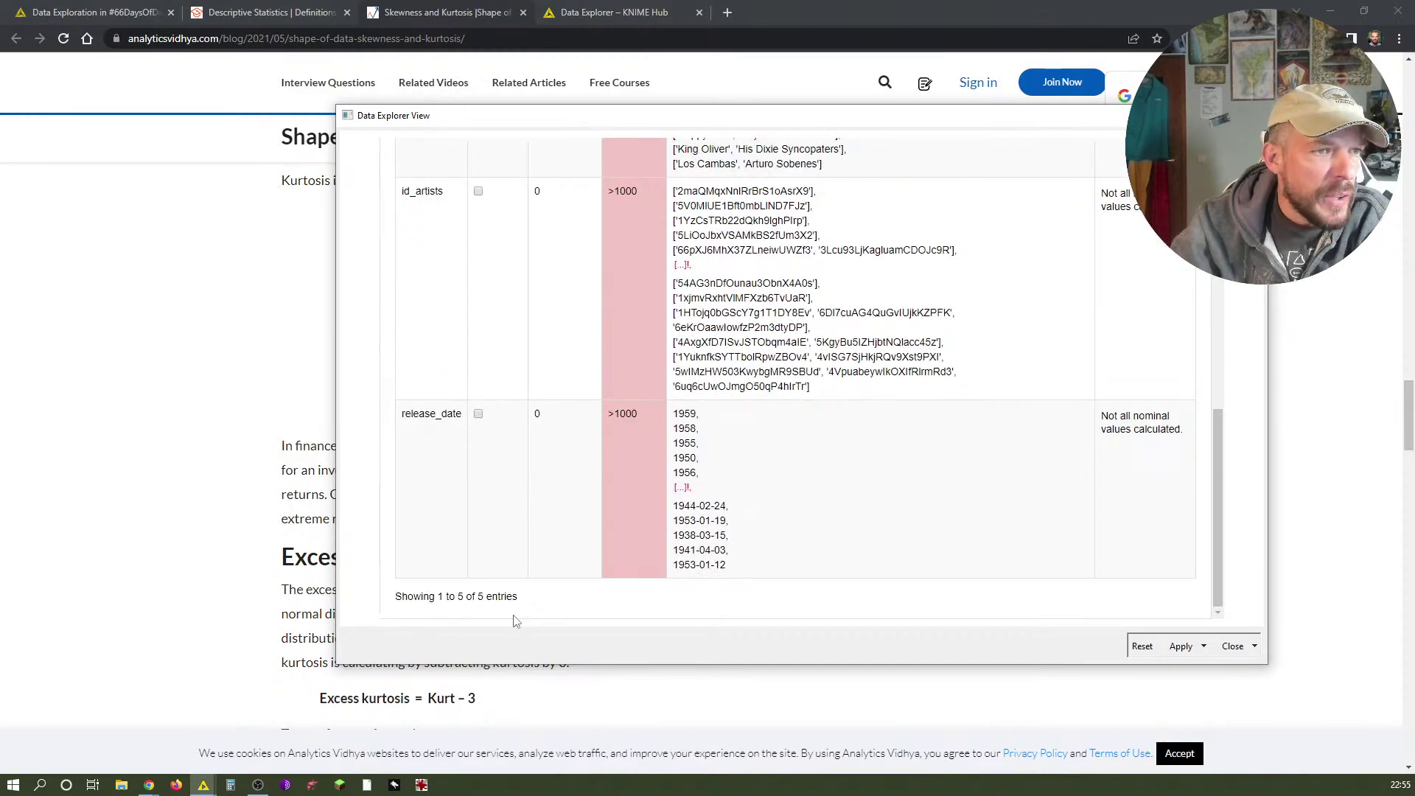
scroll(558, 615, up, 1)
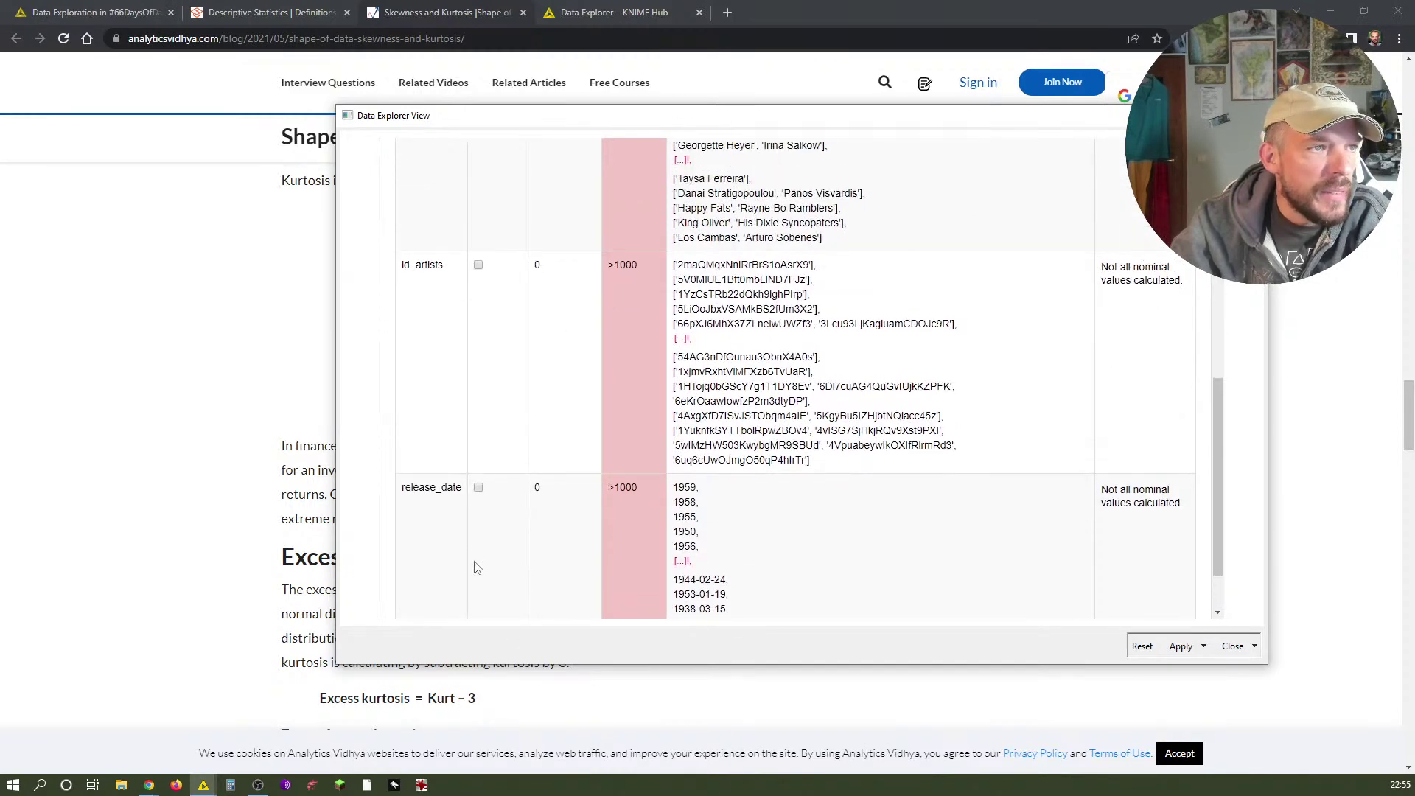
scroll(474, 568, up, 2)
scroll(619, 493, up, 2)
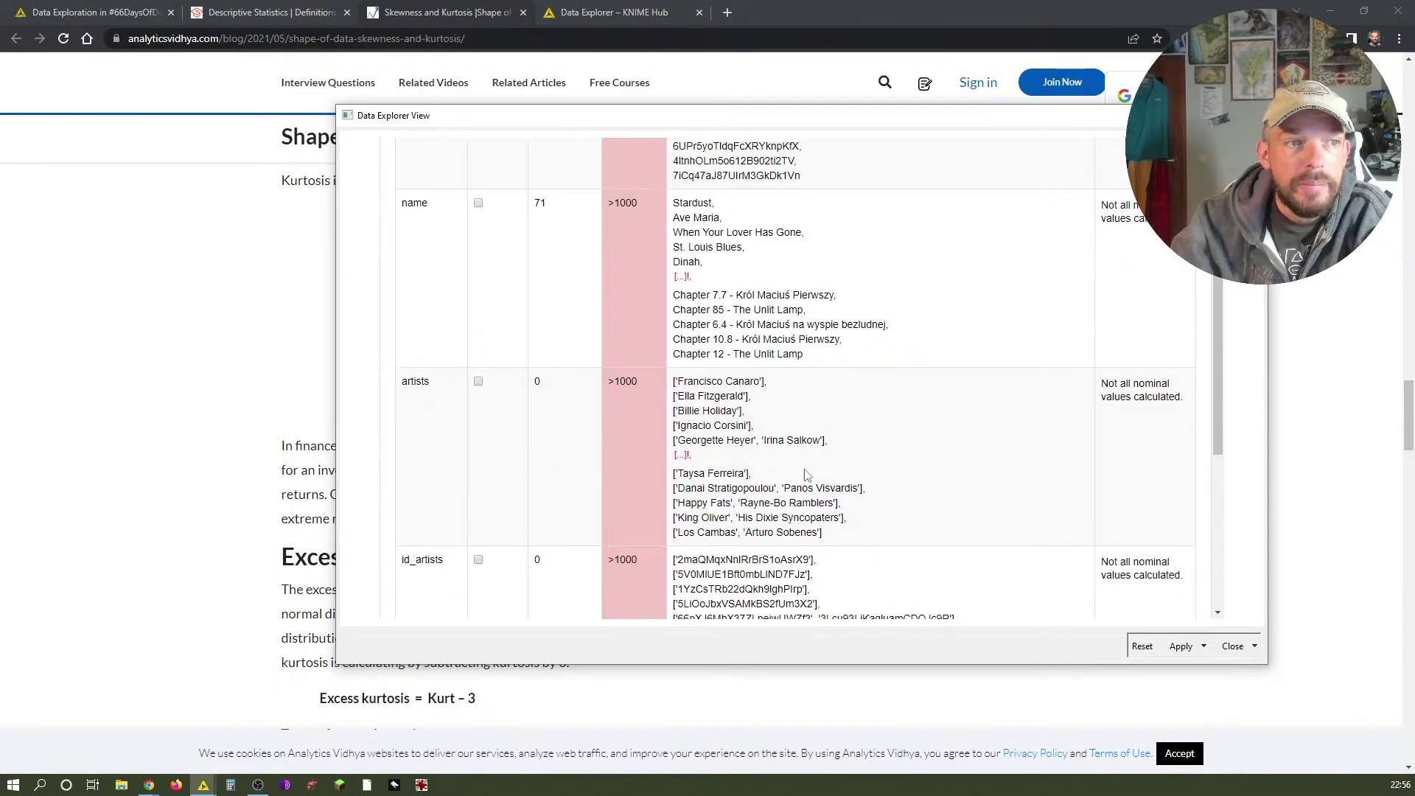
scroll(568, 484, up, 3)
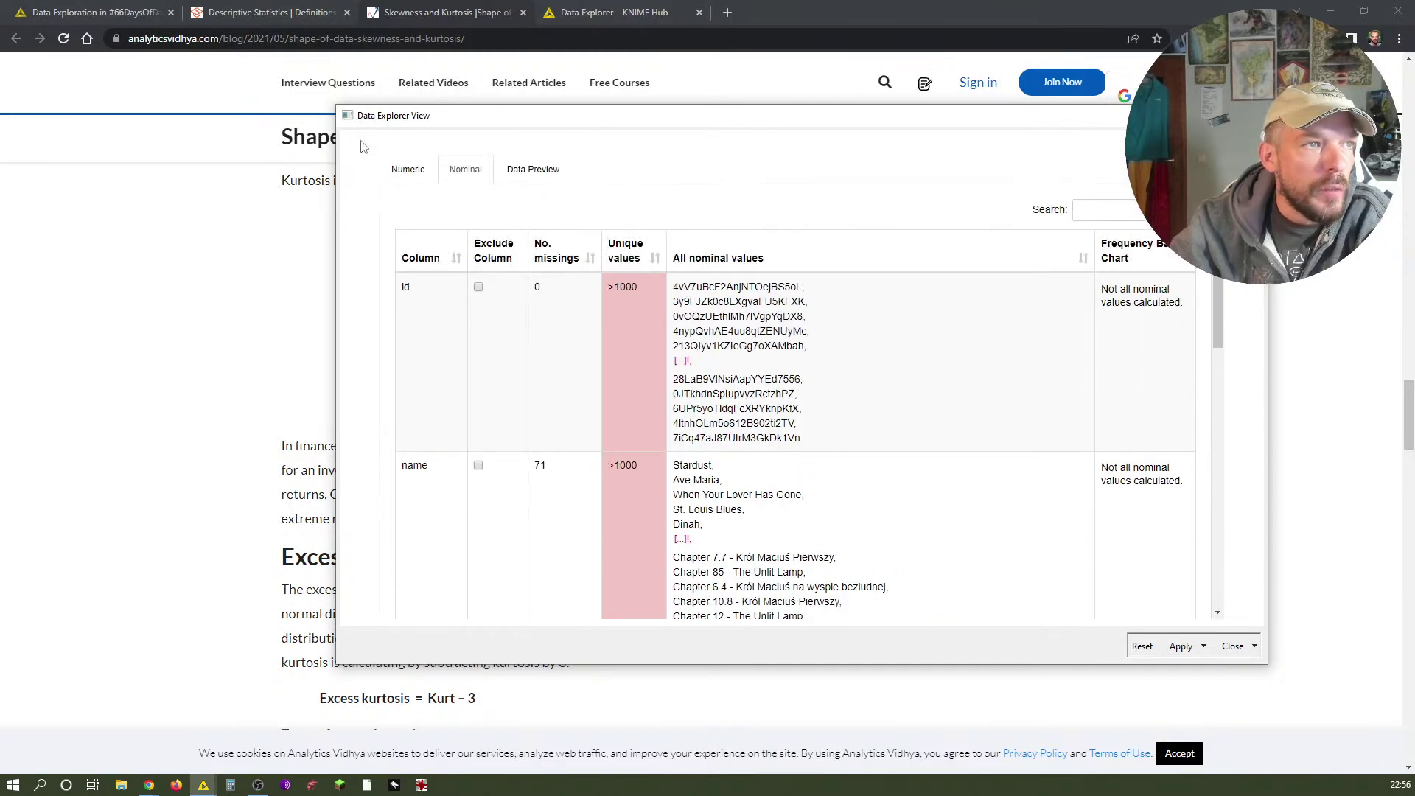
click(508, 172)
scroll(721, 446, down, 8)
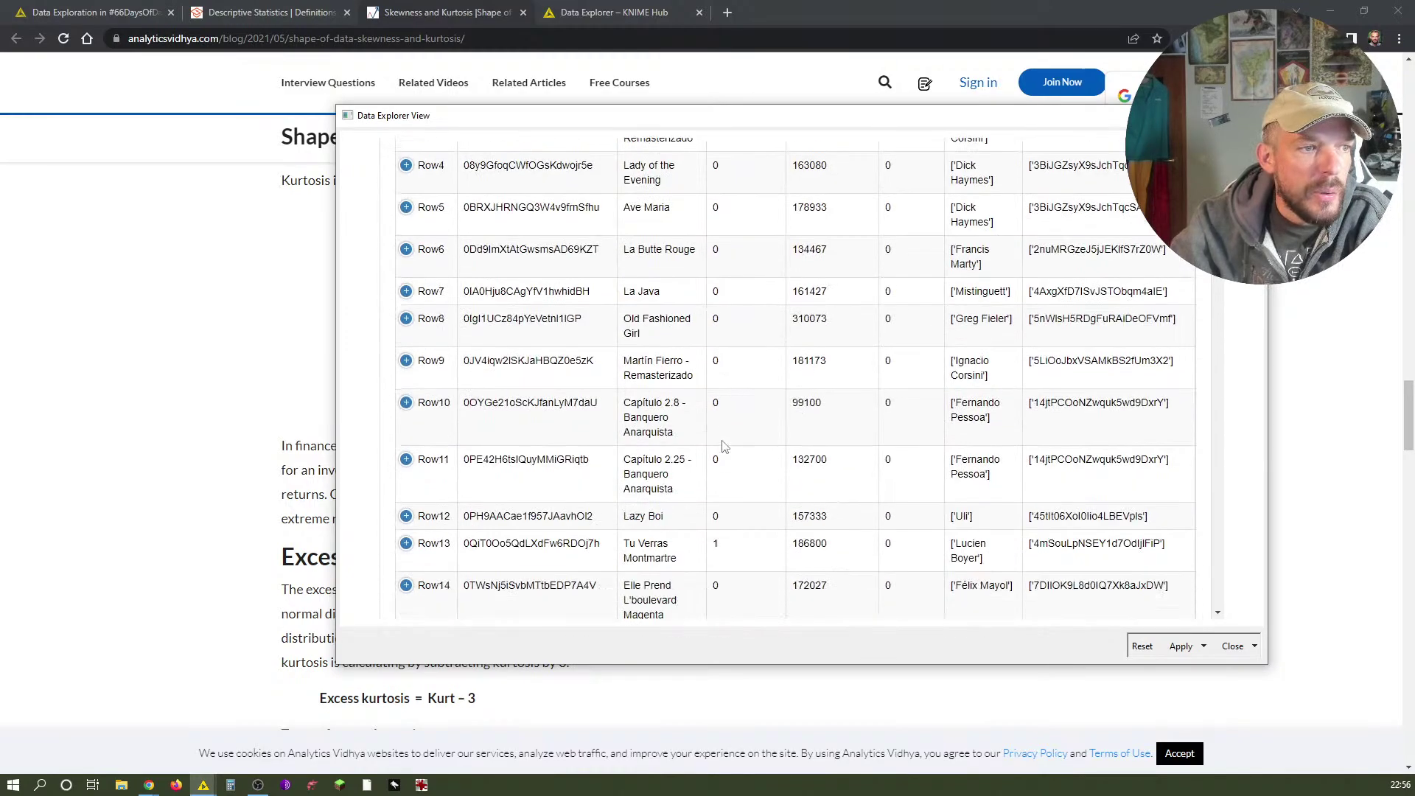
scroll(721, 452, up, 8)
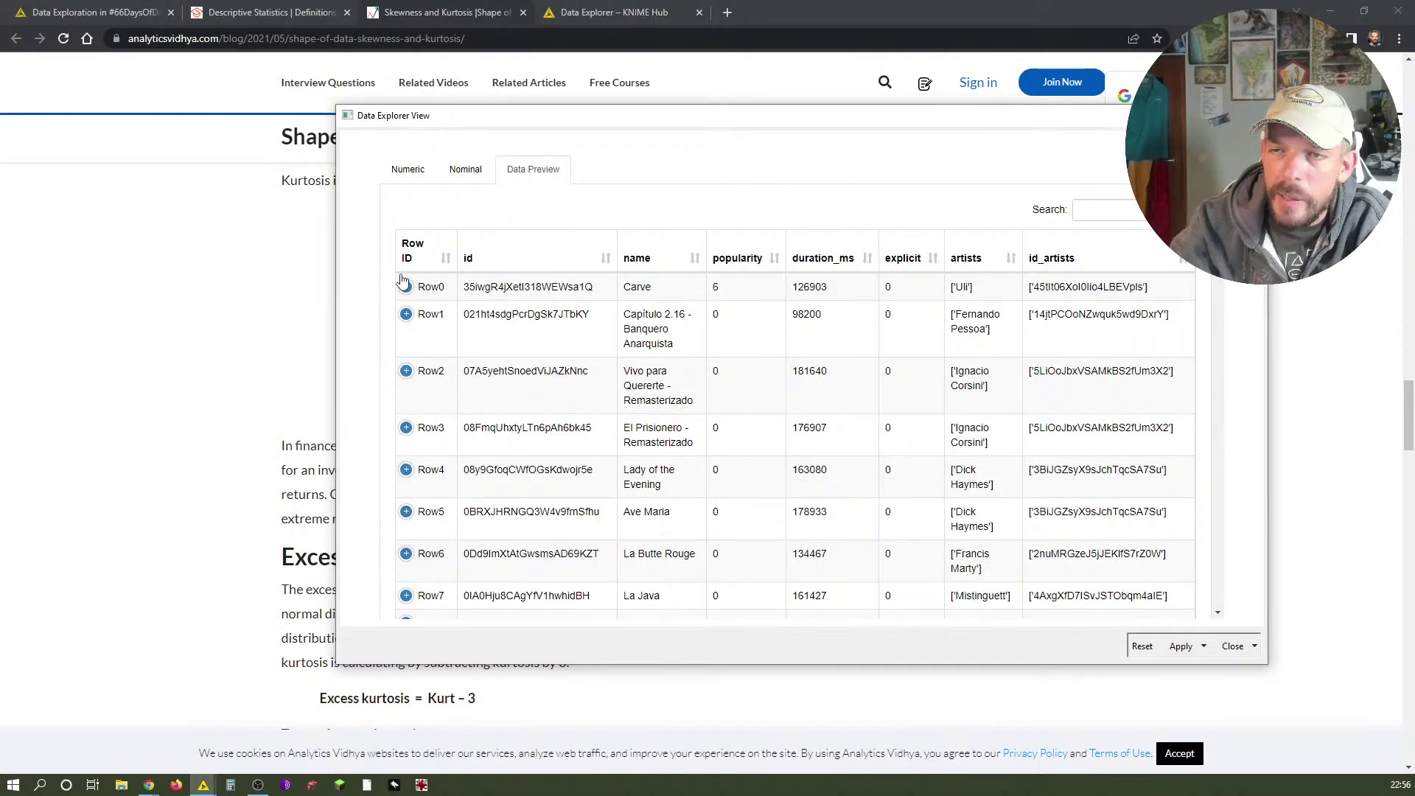
click(416, 179)
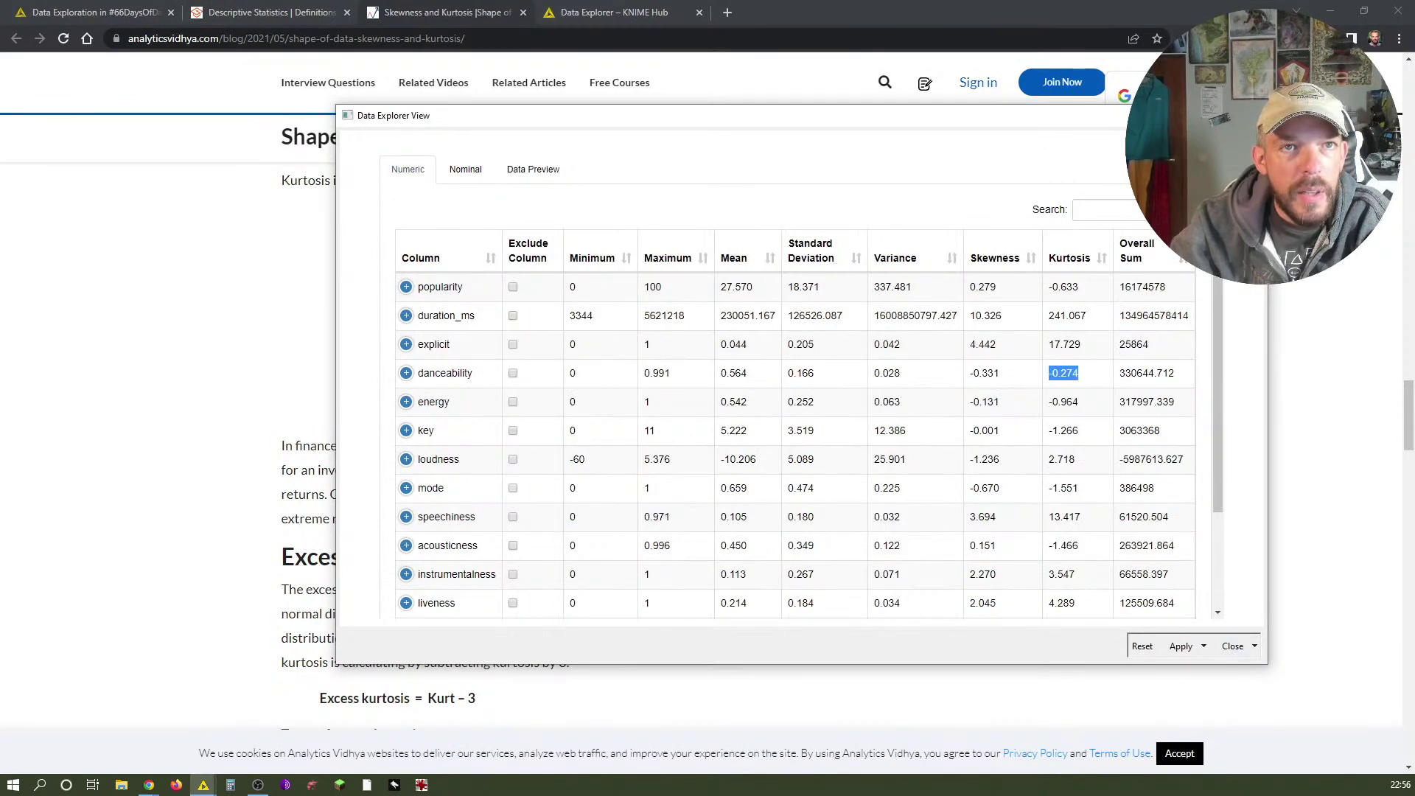
In the KNIME workflow, configure the Data Explorer node with the title "Descriptive Statistics" and the subtitle "Spotify Dataset from Kaggle".
key(alt+Tab)
key(alt+Tab)
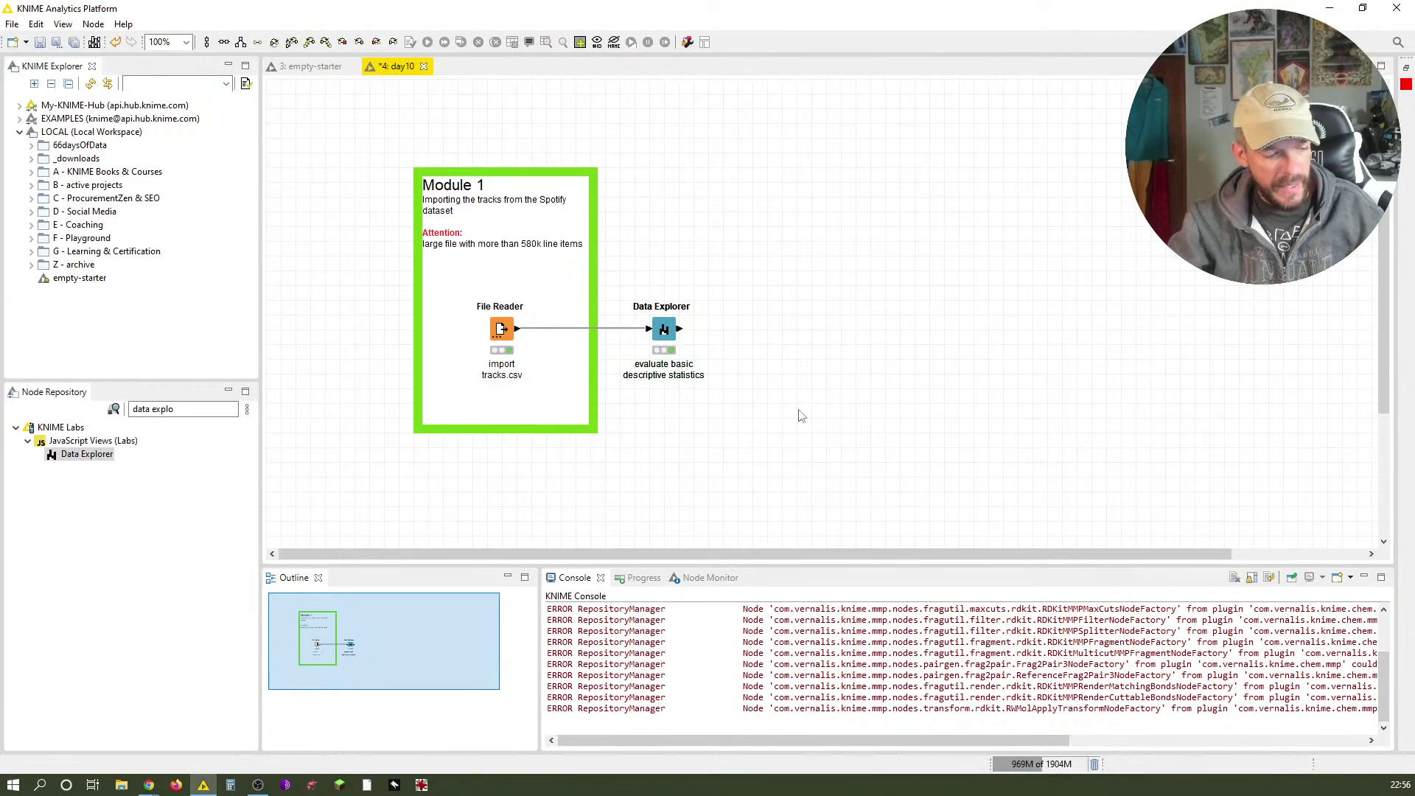
double_click(662, 329)
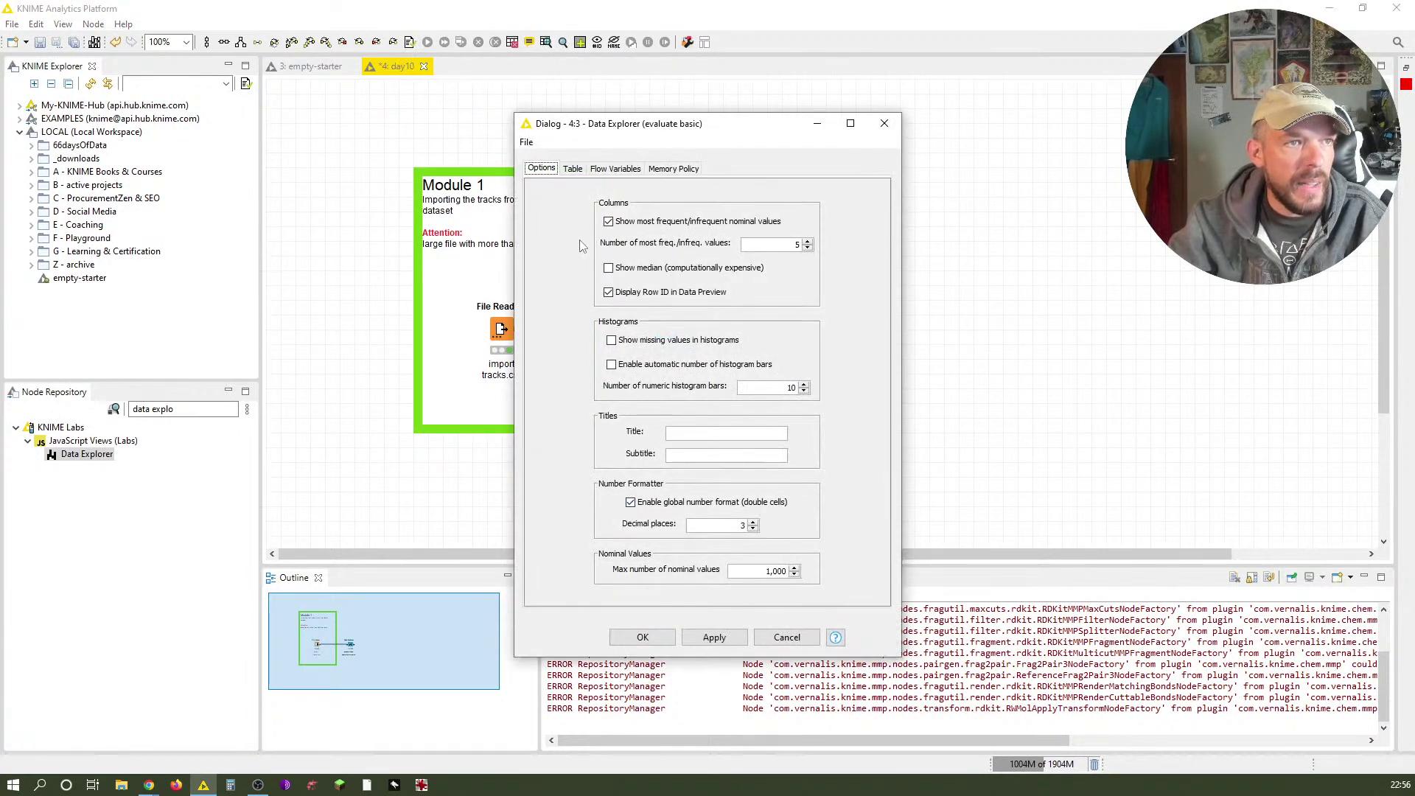
click(885, 123)
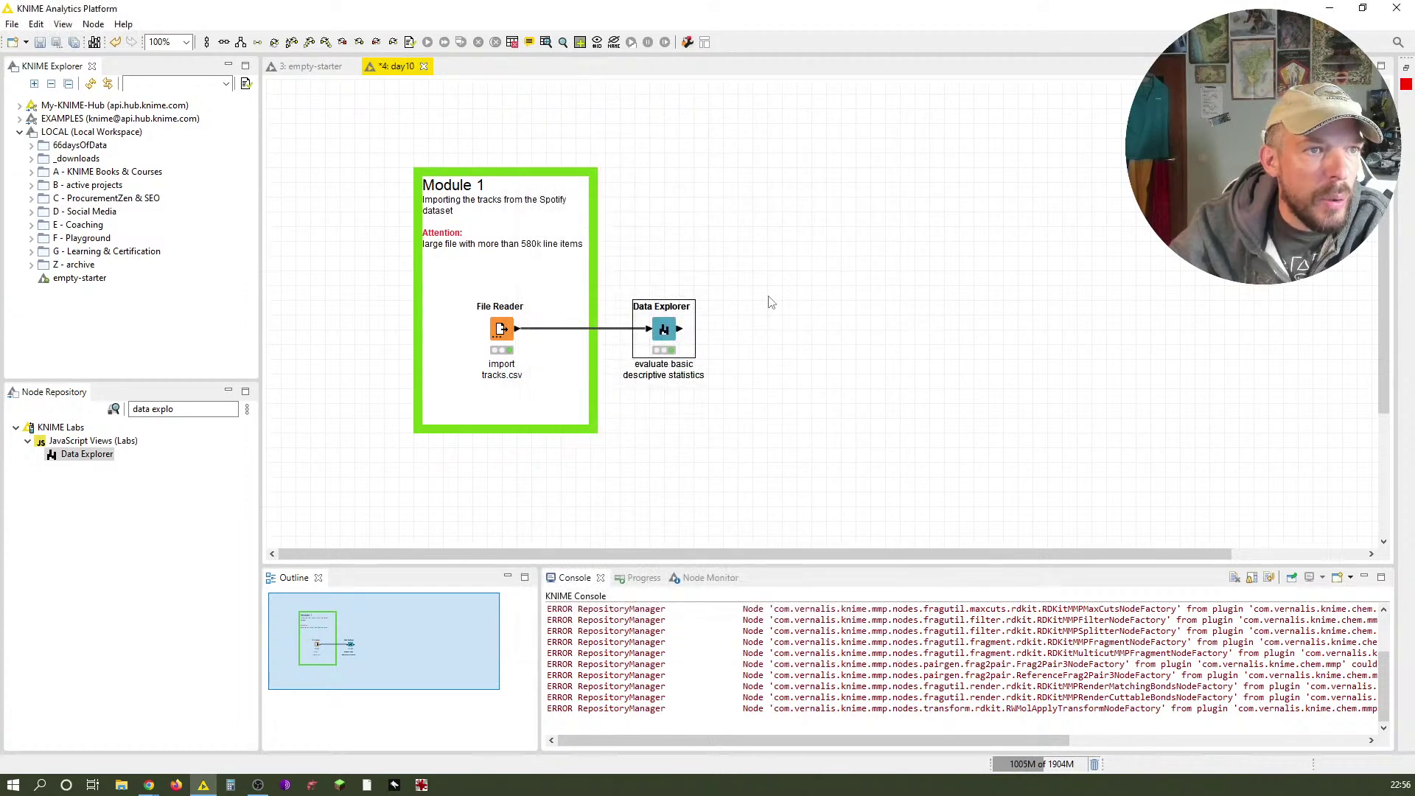
right_click(665, 334)
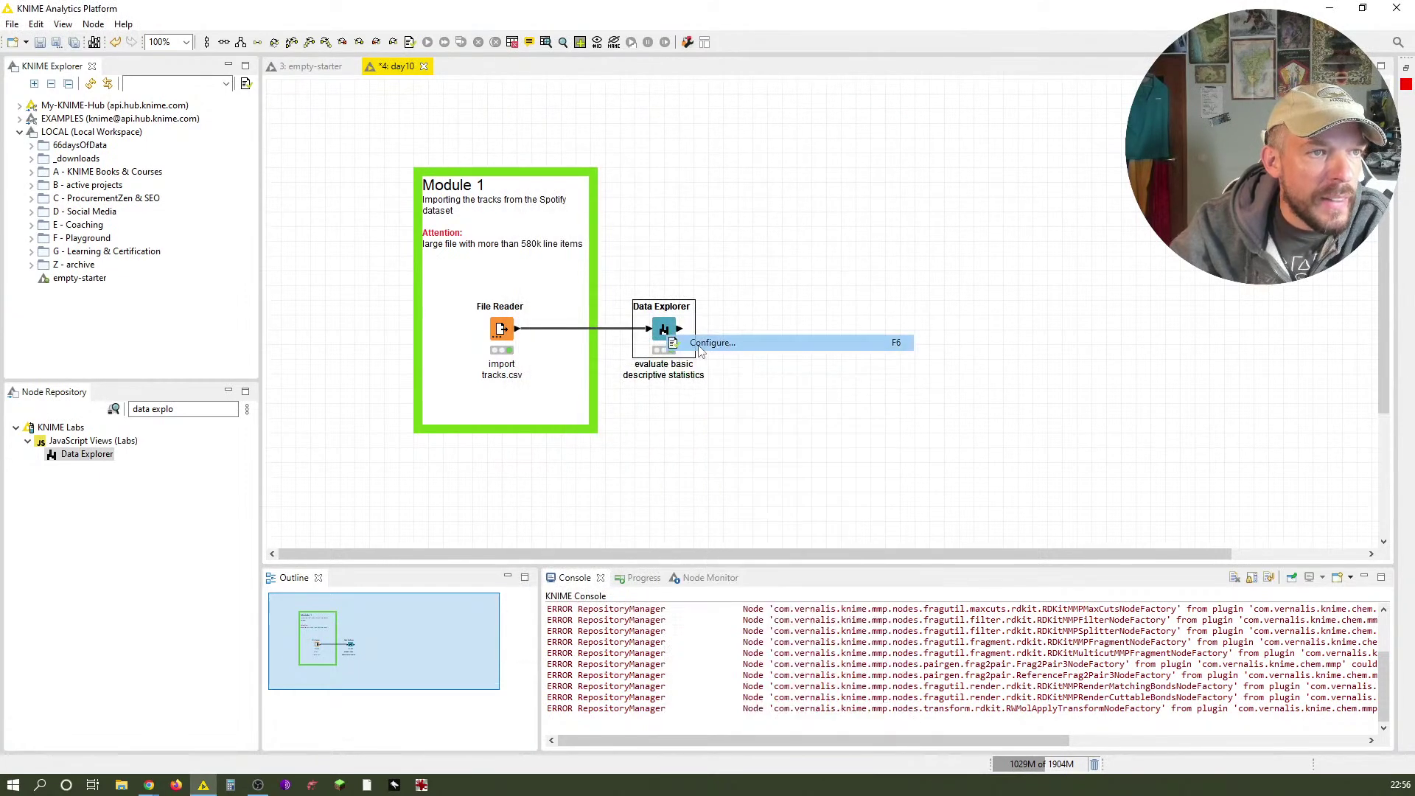
click(696, 344)
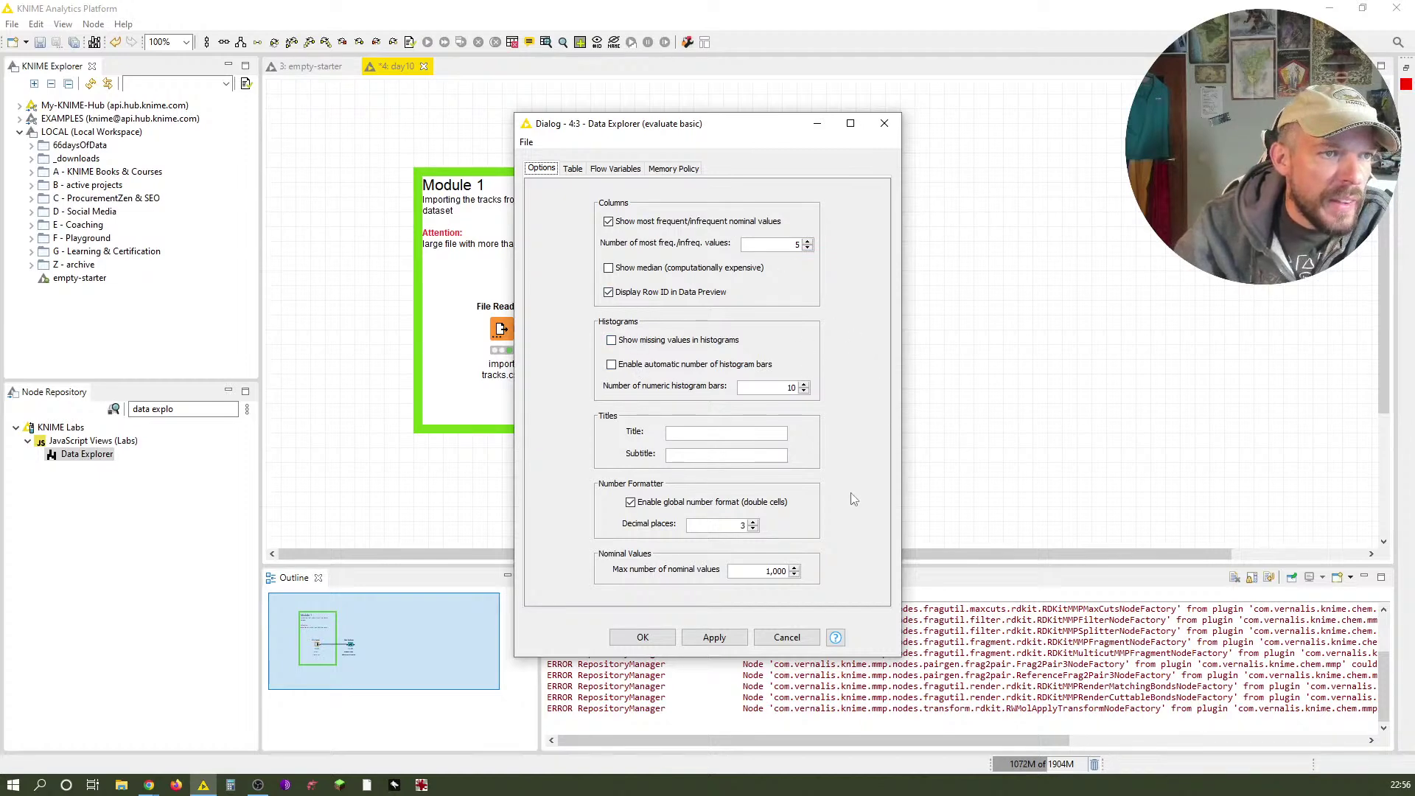
click(709, 436)
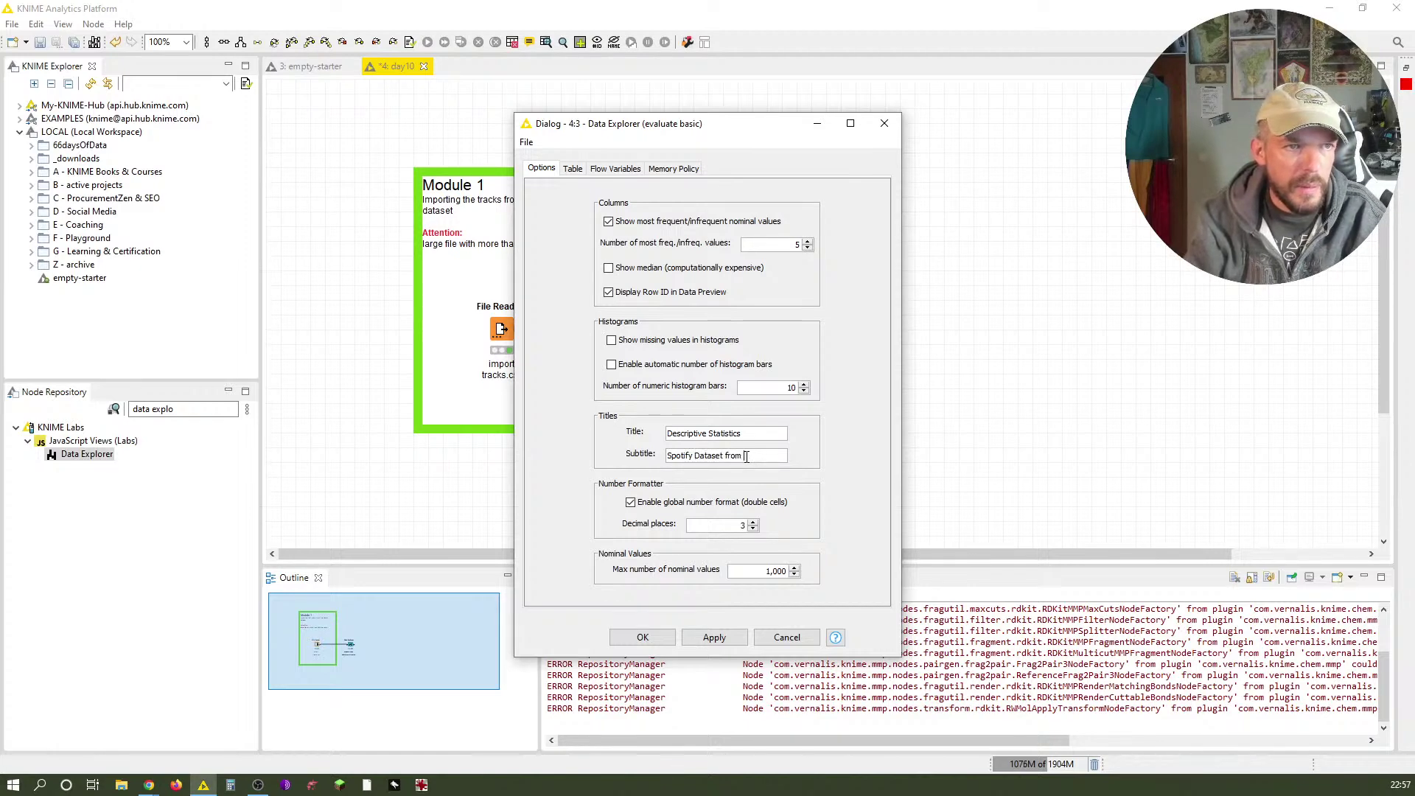
text(le)
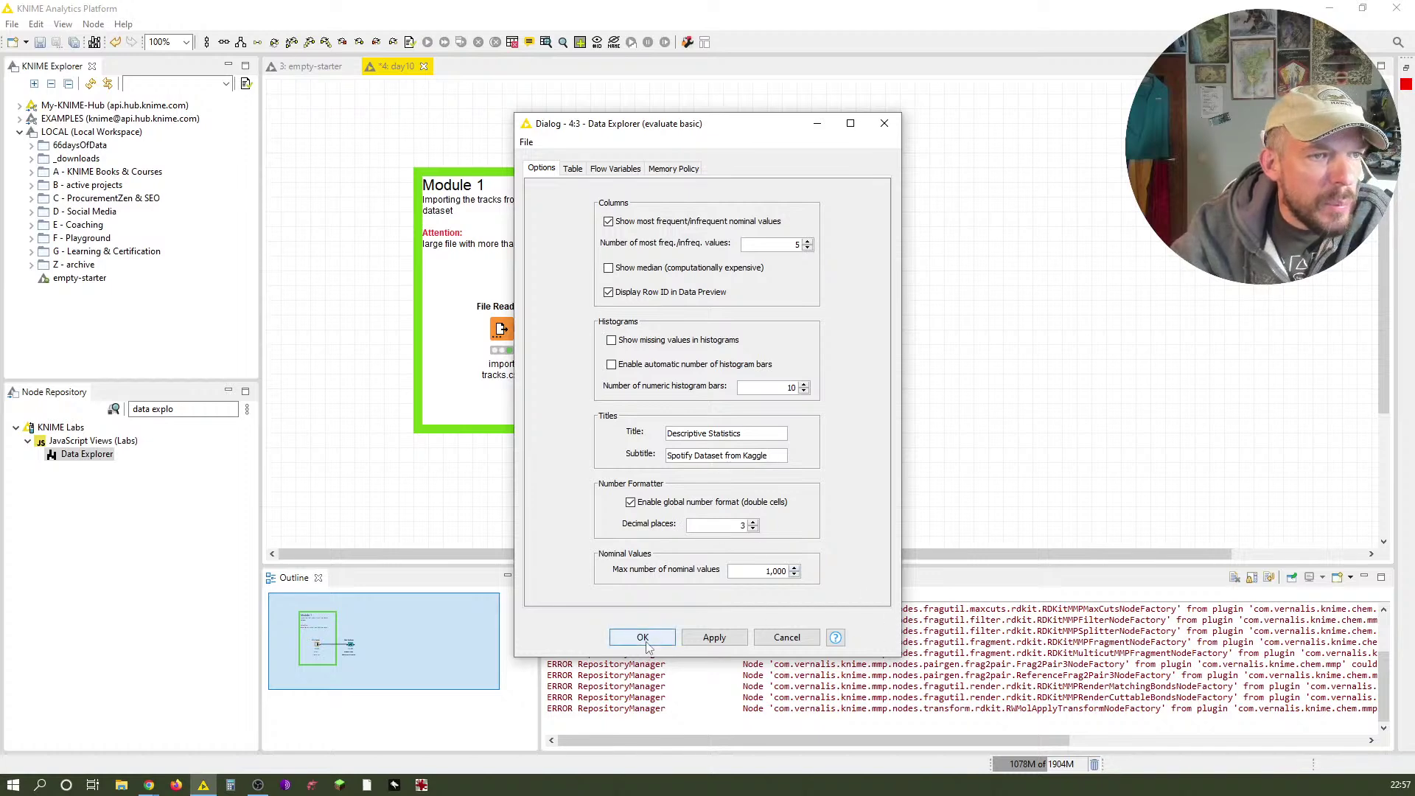
click(571, 171)
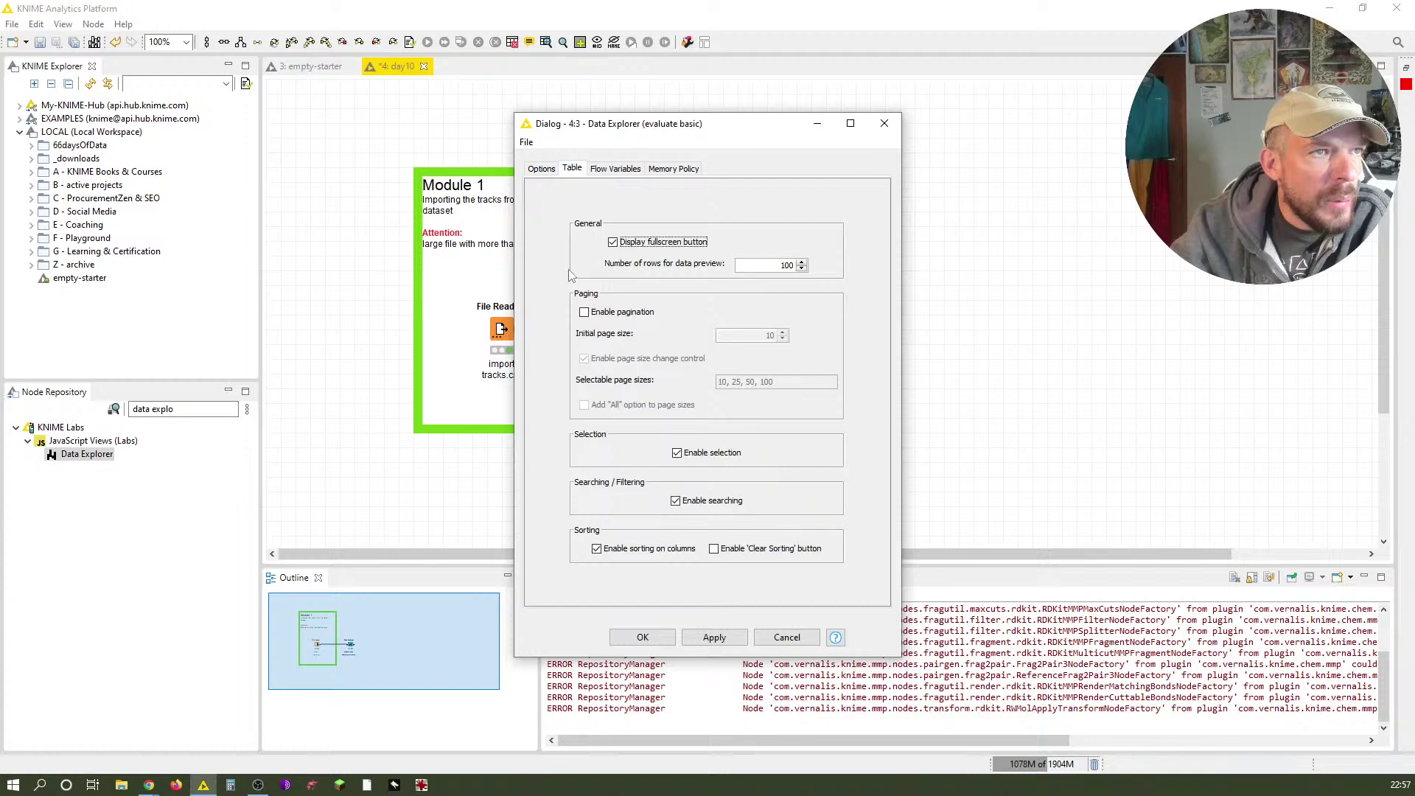
click(621, 639)
Execute the Data Explorer node with its view opened, check the titled numeric and nominal statistics, and widen the window to include Kurtosis and Overall Sum.
right_click(658, 332)
click(685, 368)
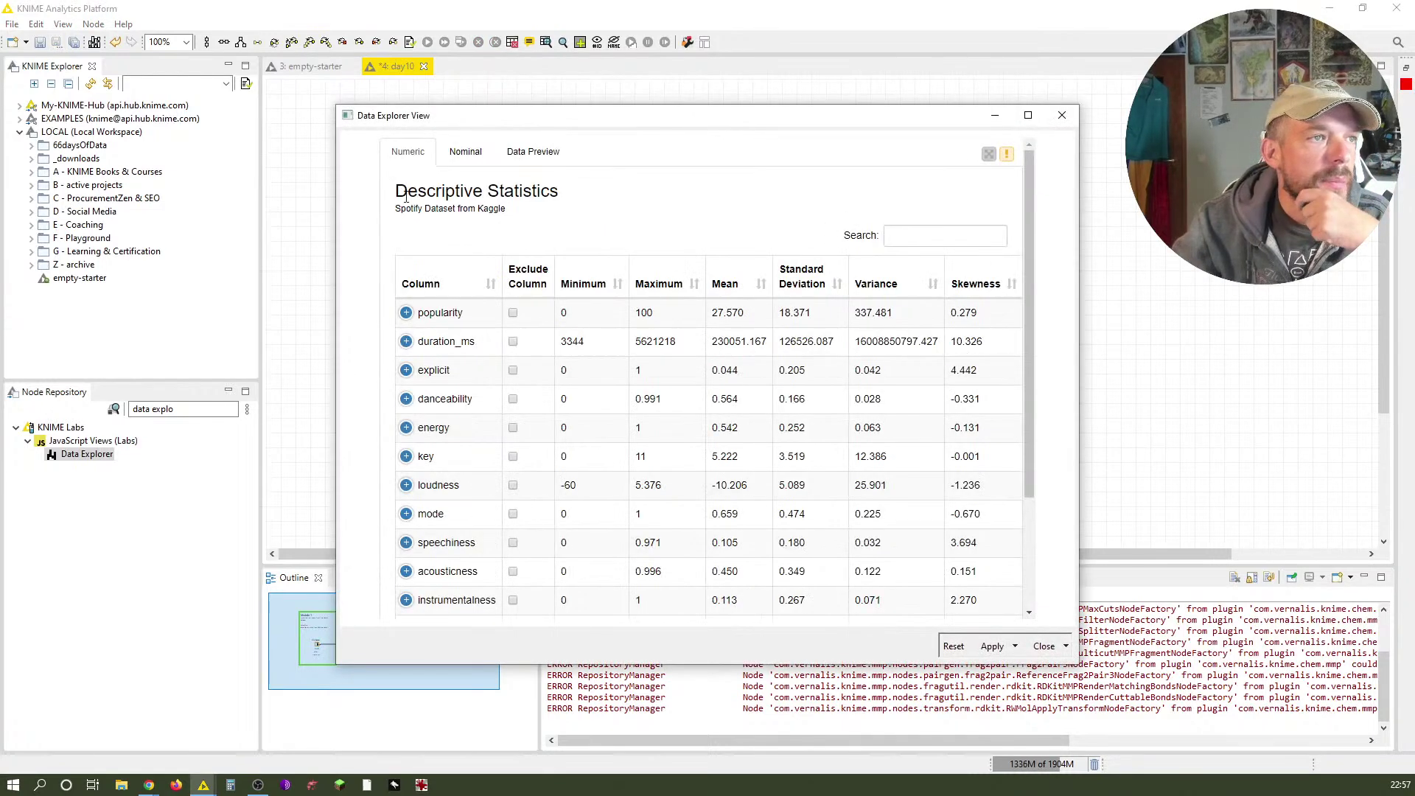
click(465, 151)
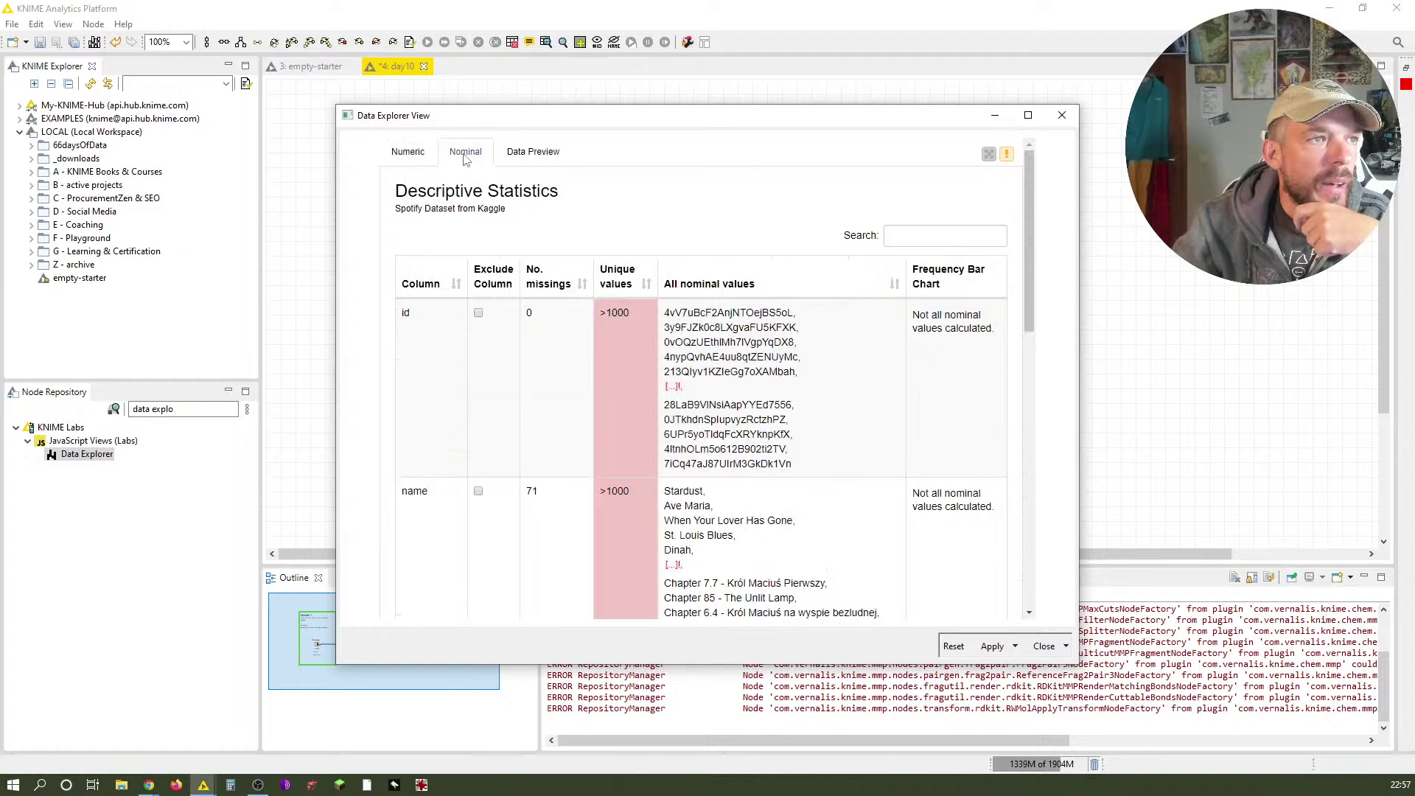
click(407, 151)
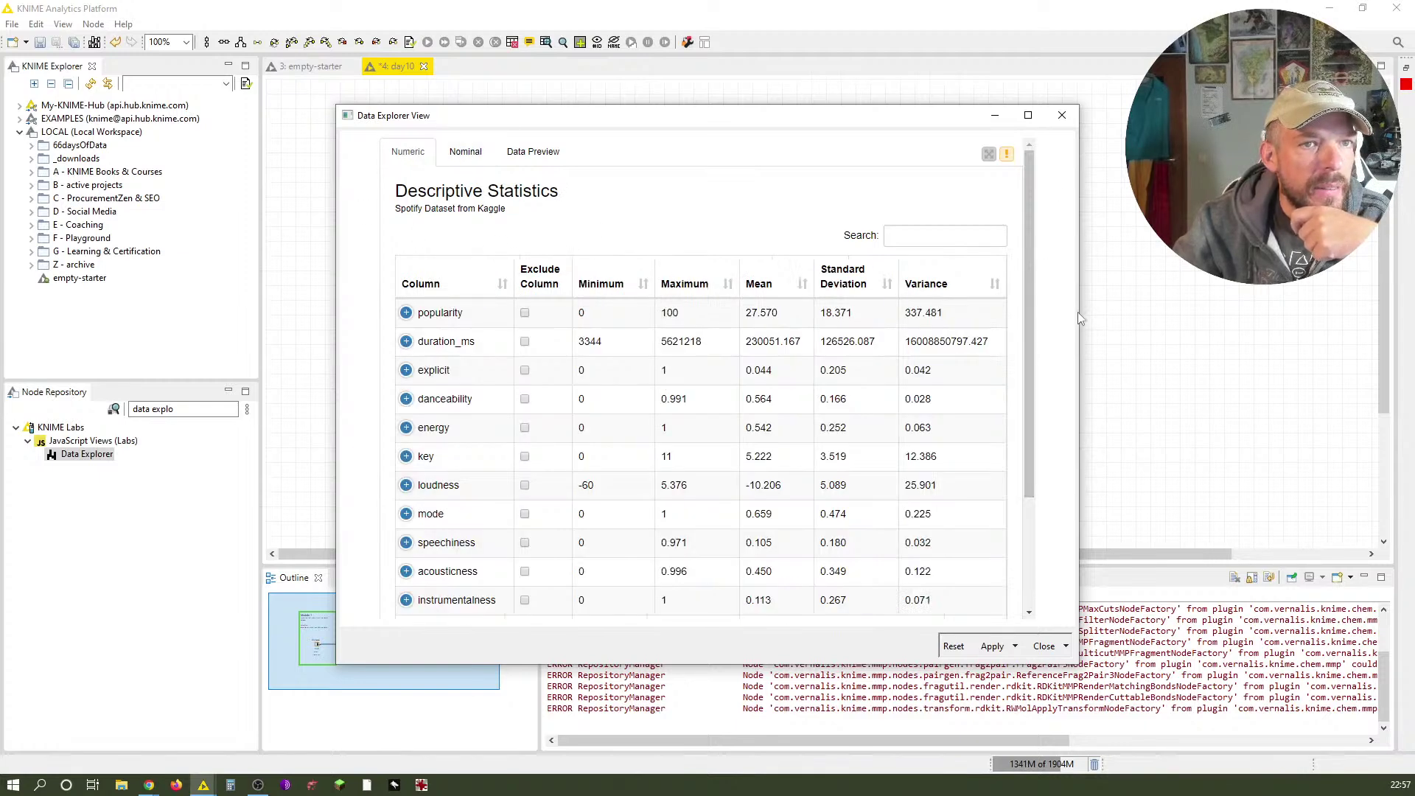
drag(1081, 316, 1297, 317)
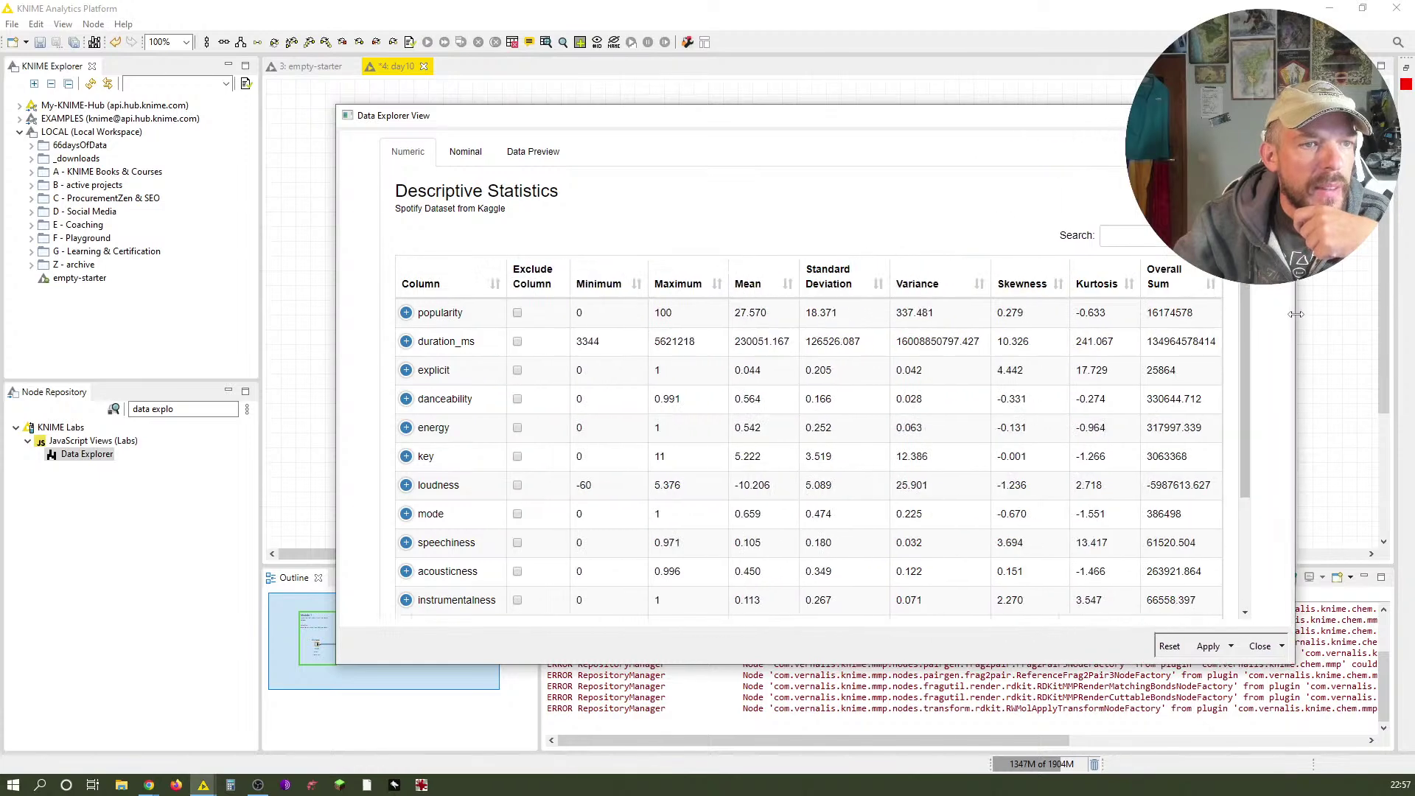
drag(1253, 388, 1251, 534)
scroll(1251, 534, up, 5)
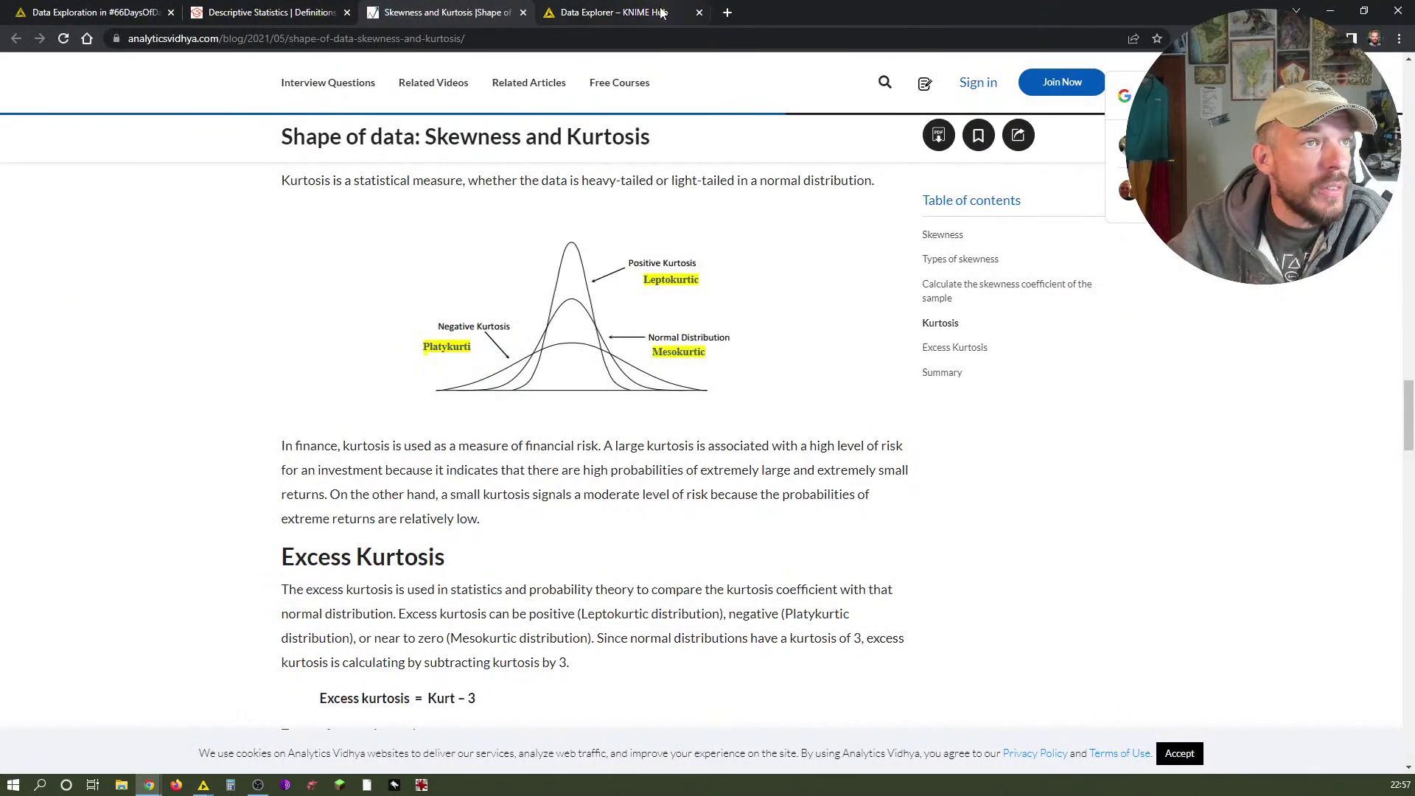
Switch to the browser and read the Day 11 and Day 12 tasks in the KNIME #66daysofdata blog post.
click(626, 12)
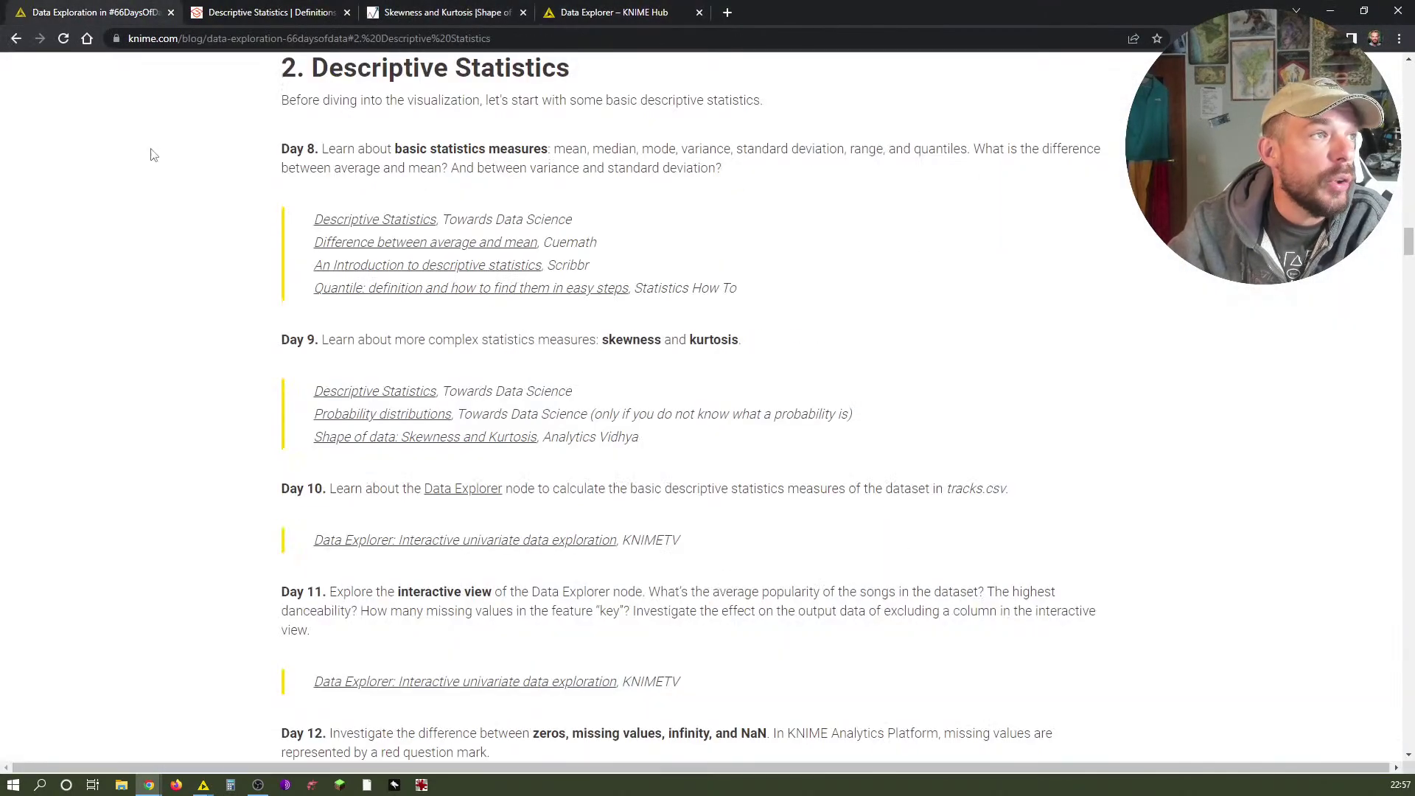
click(115, 13)
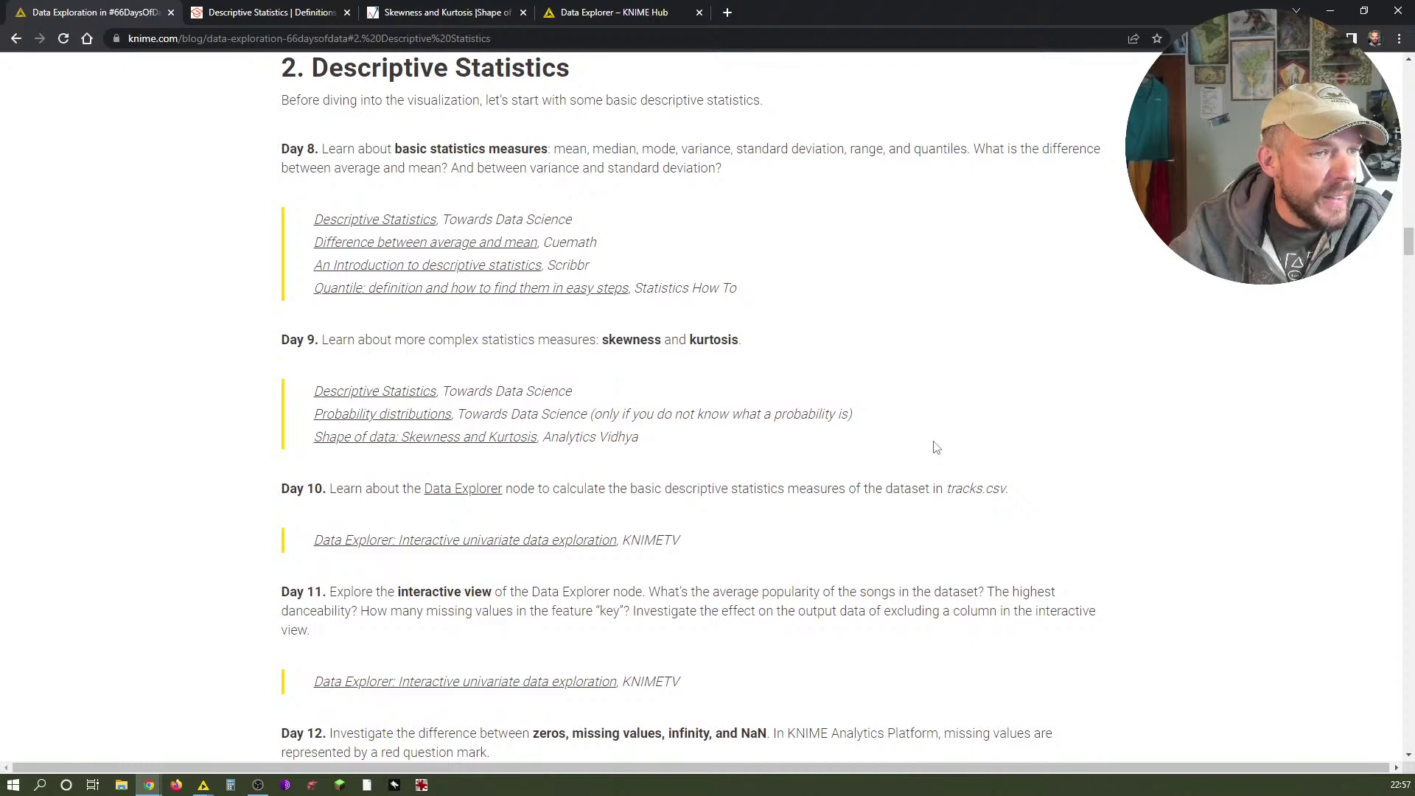
scroll(934, 448, down, 2)
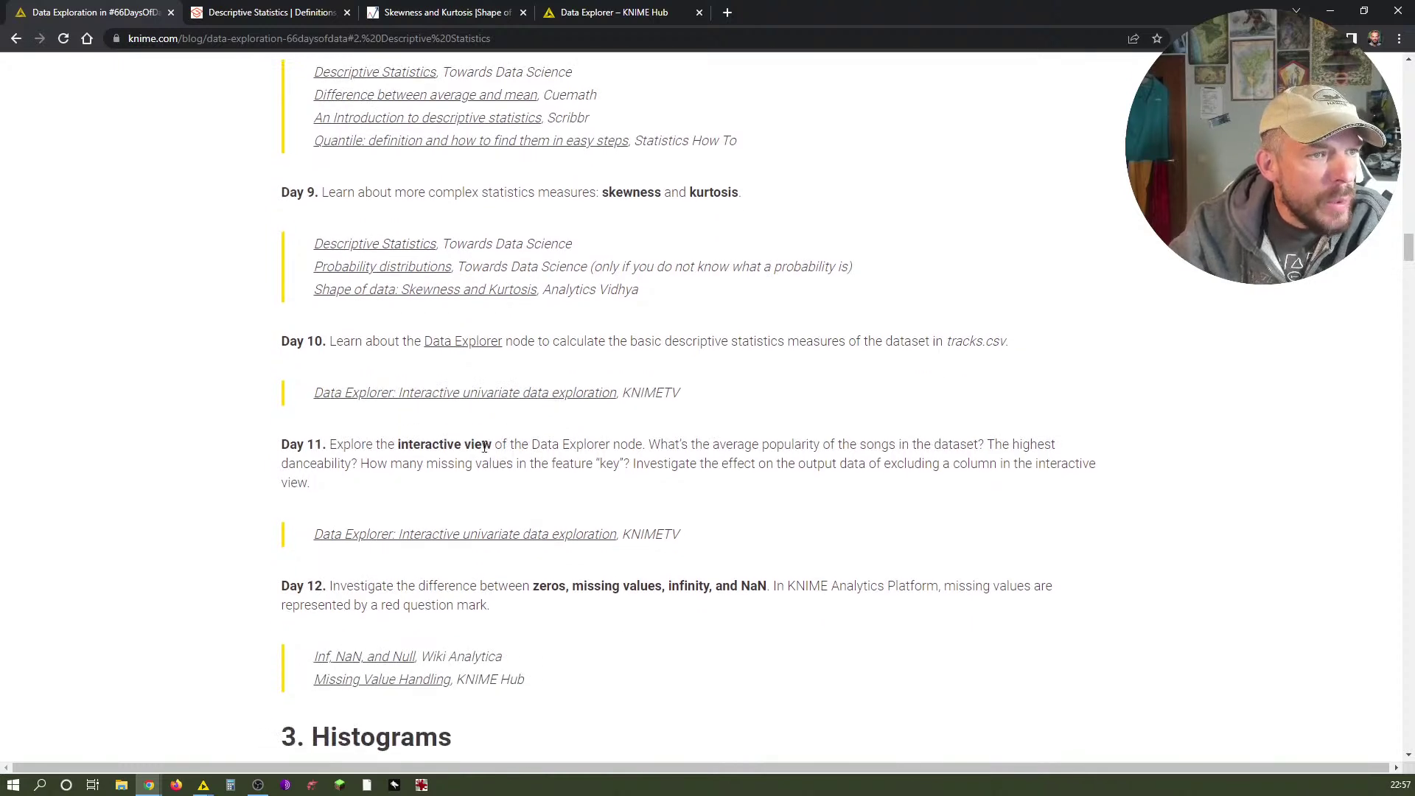
drag(364, 444, 645, 443)
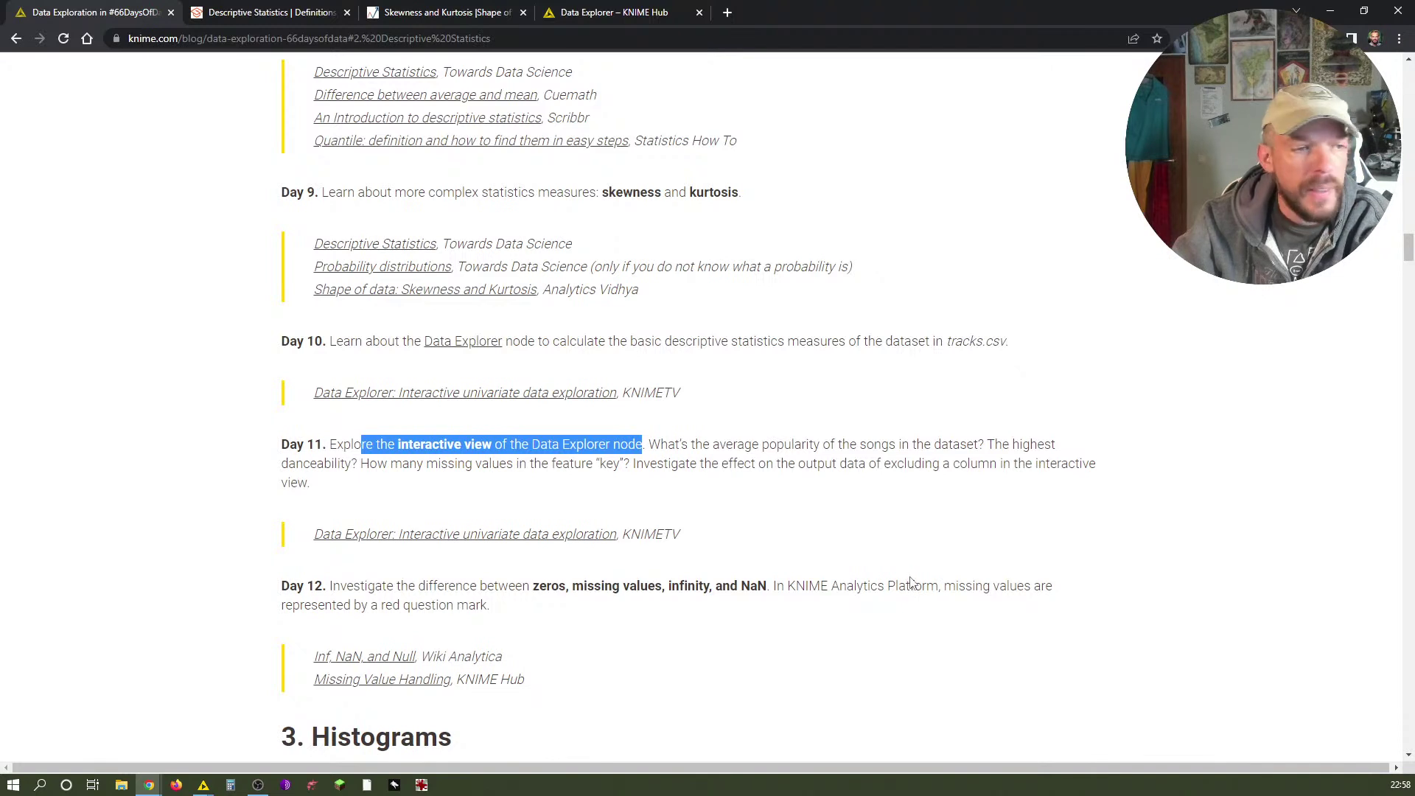
scroll(912, 582, down, 1)
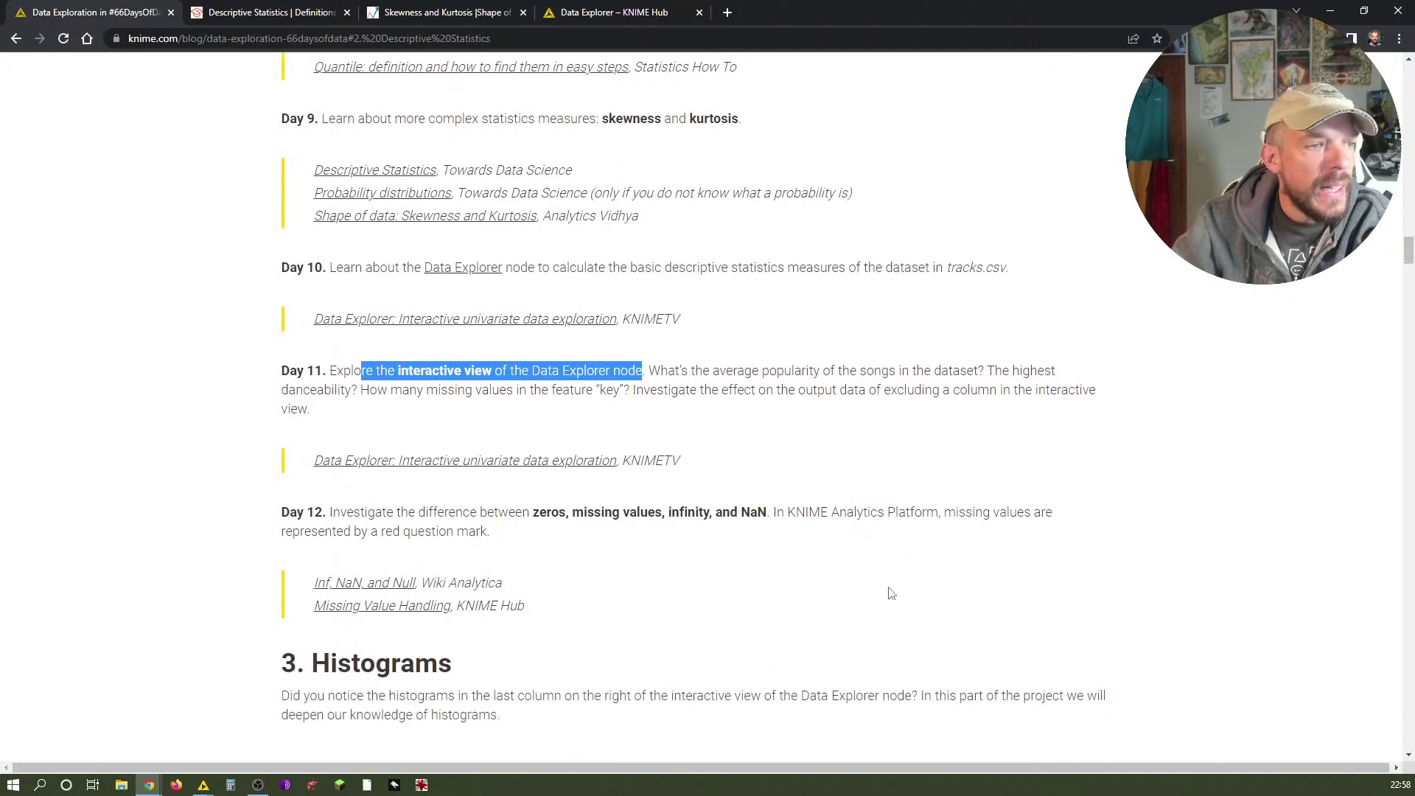